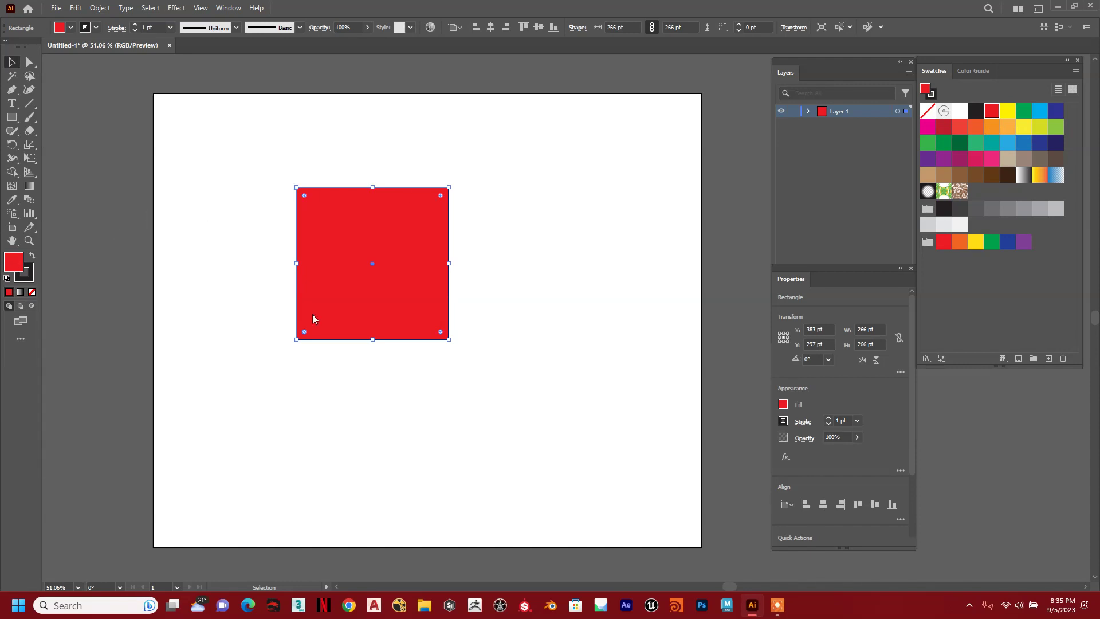
Step: Move the red square toward the artboard's center, to X 473 pt and Y 338 pt, and keep it selected
drag(388, 239, 440, 263)
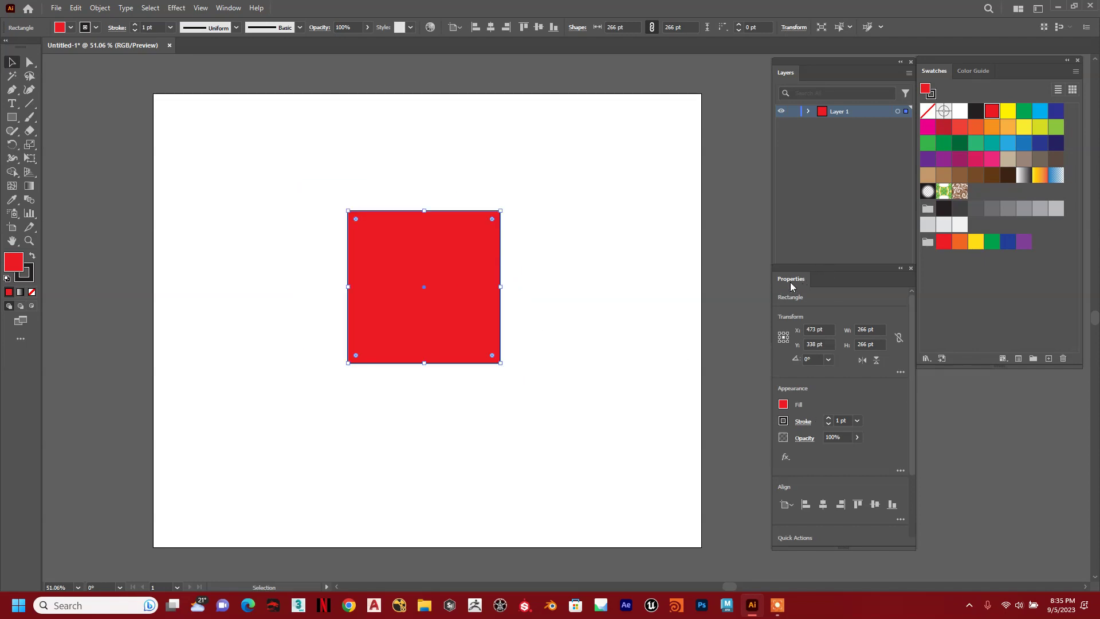
click(228, 8)
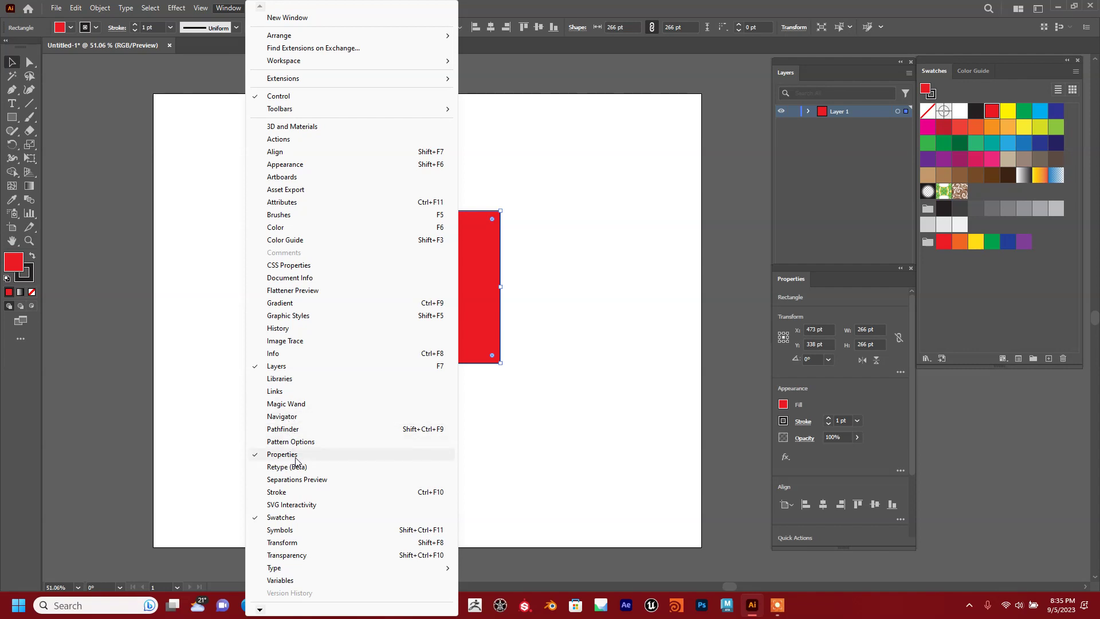
click(606, 297)
click(423, 256)
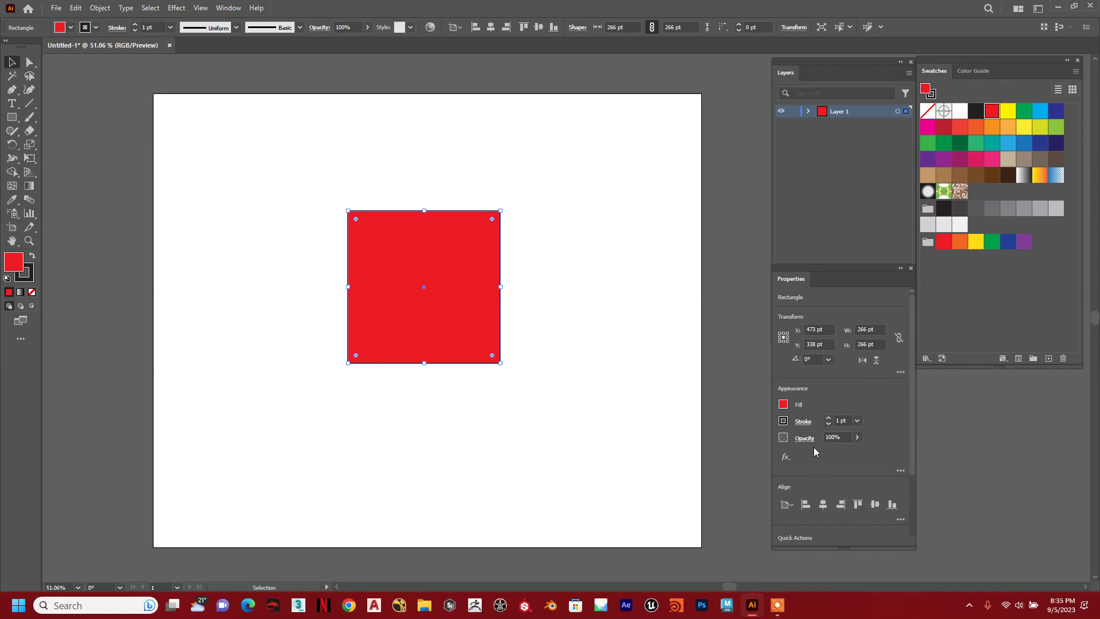
Step: Increase the red square's stroke weight to 9 pt
drag(865, 276, 852, 155)
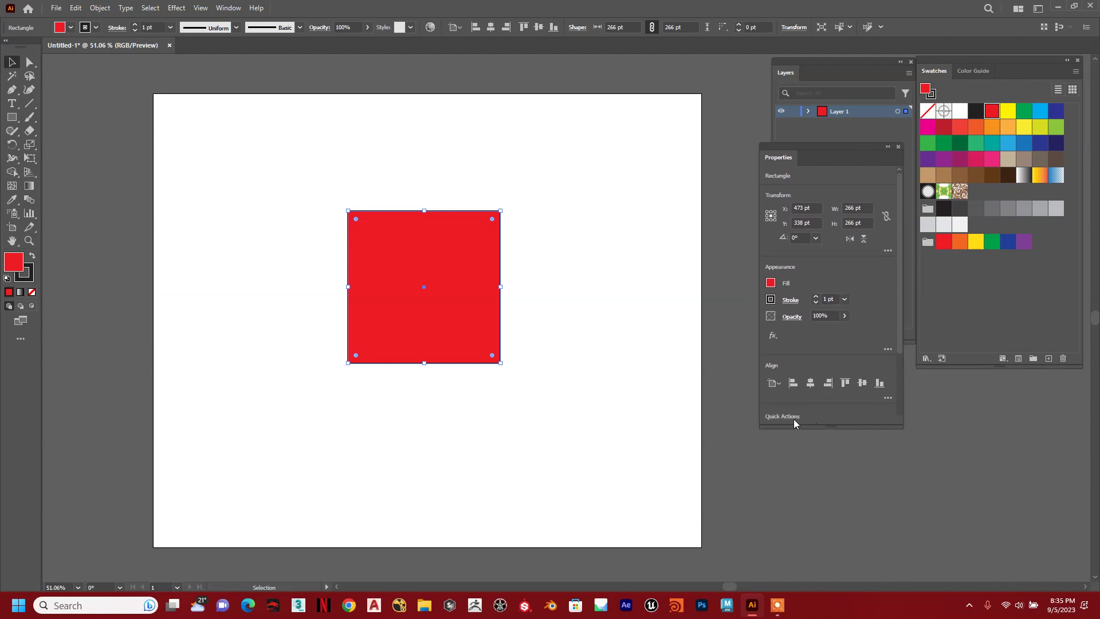
drag(898, 364, 900, 427)
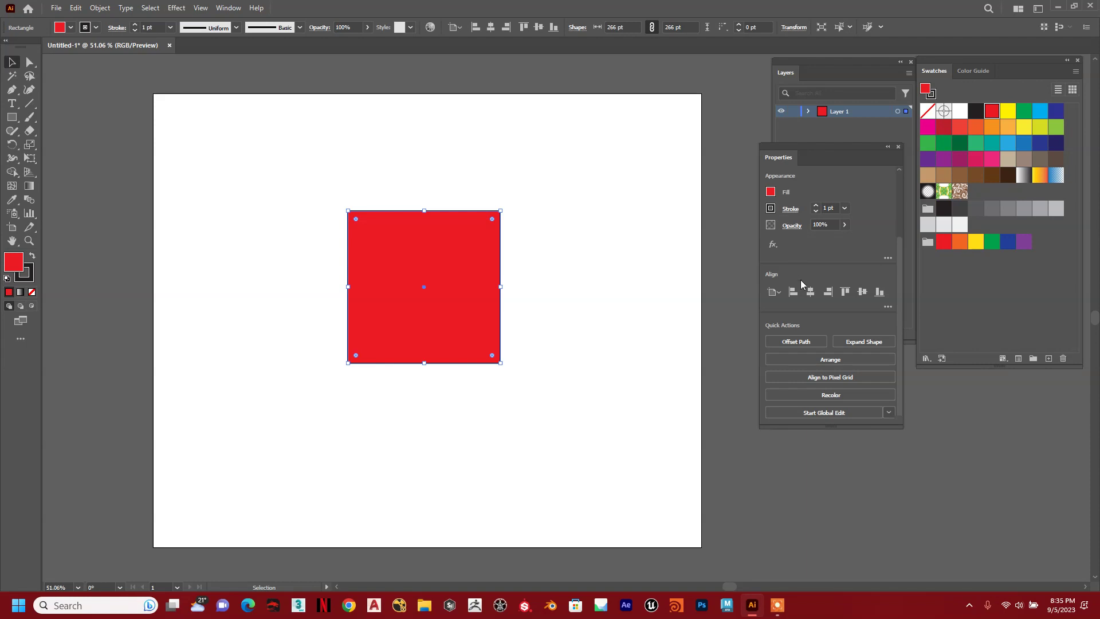
click(816, 205)
click(816, 205)
click(816, 205)
click(816, 205)
click(816, 205)
click(816, 205)
click(816, 205)
click(816, 205)
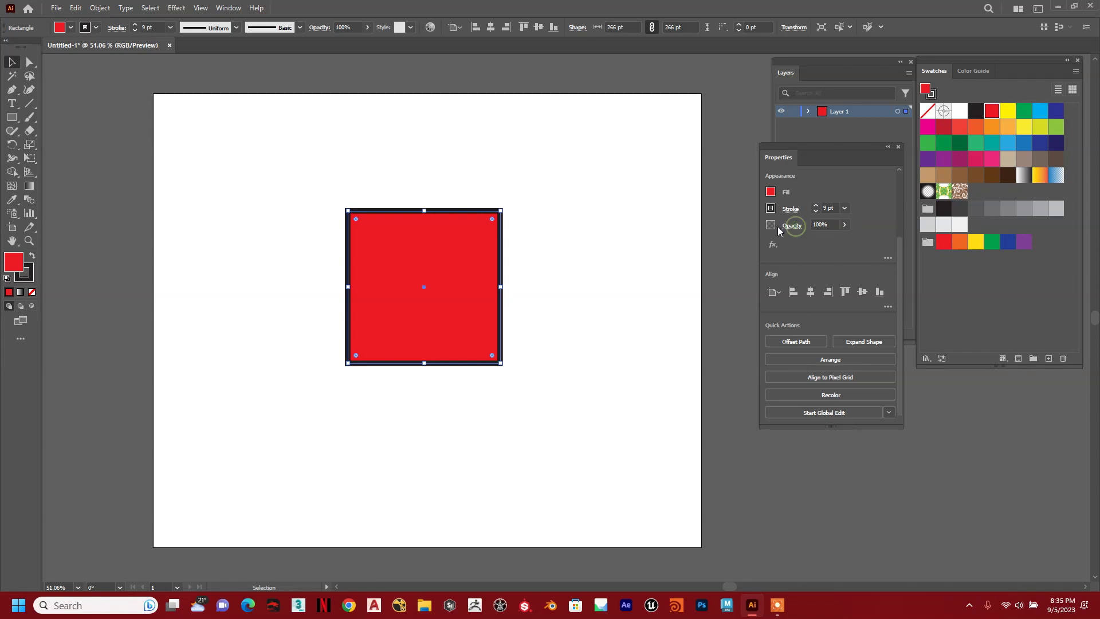
click(845, 224)
mouse_move(844, 239)
mouse_down()
mouse_move(836, 241)
mouse_move(865, 242)
mouse_up()
click(773, 245)
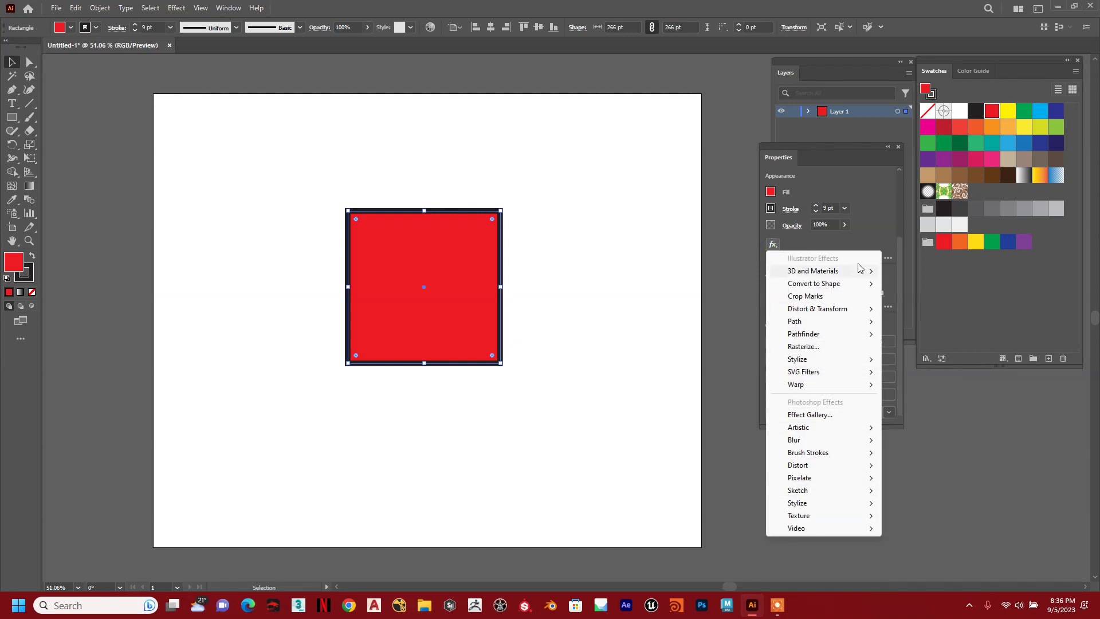
click(840, 255)
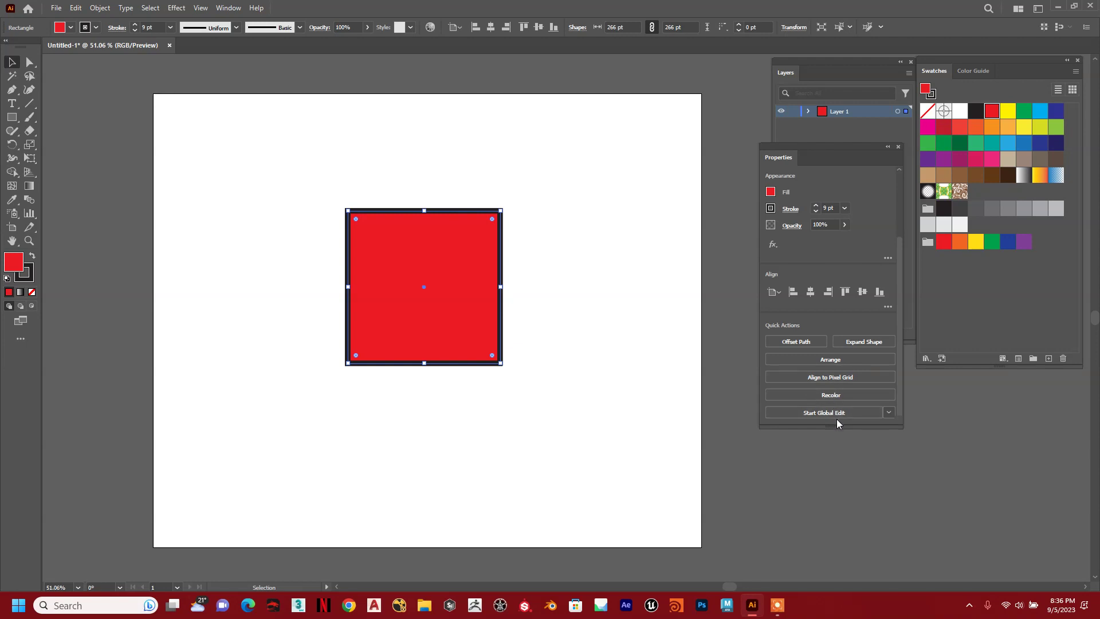
Step: Show the full stroke settings and arrange the floating Stroke and Properties windows clear of the red square
drag(838, 151, 875, 203)
click(544, 206)
click(417, 277)
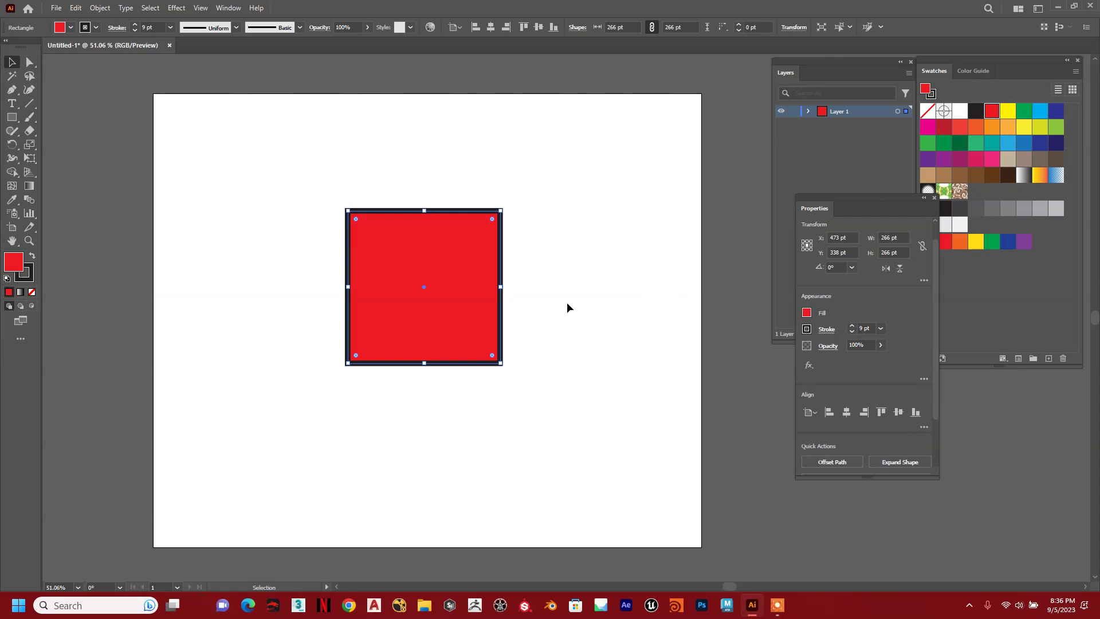
click(234, 10)
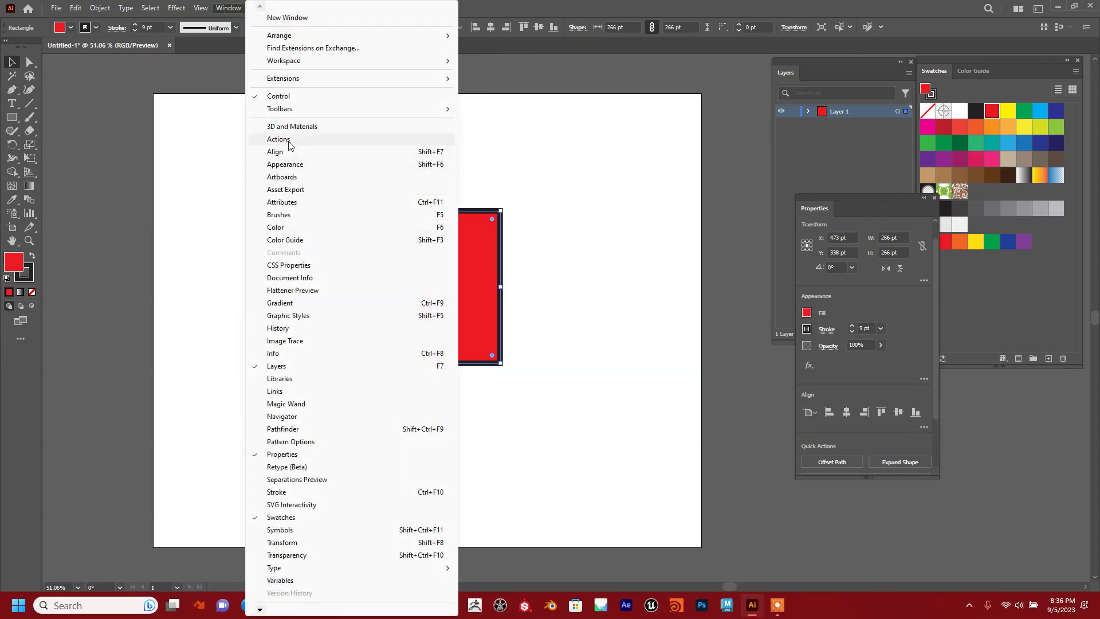
click(289, 494)
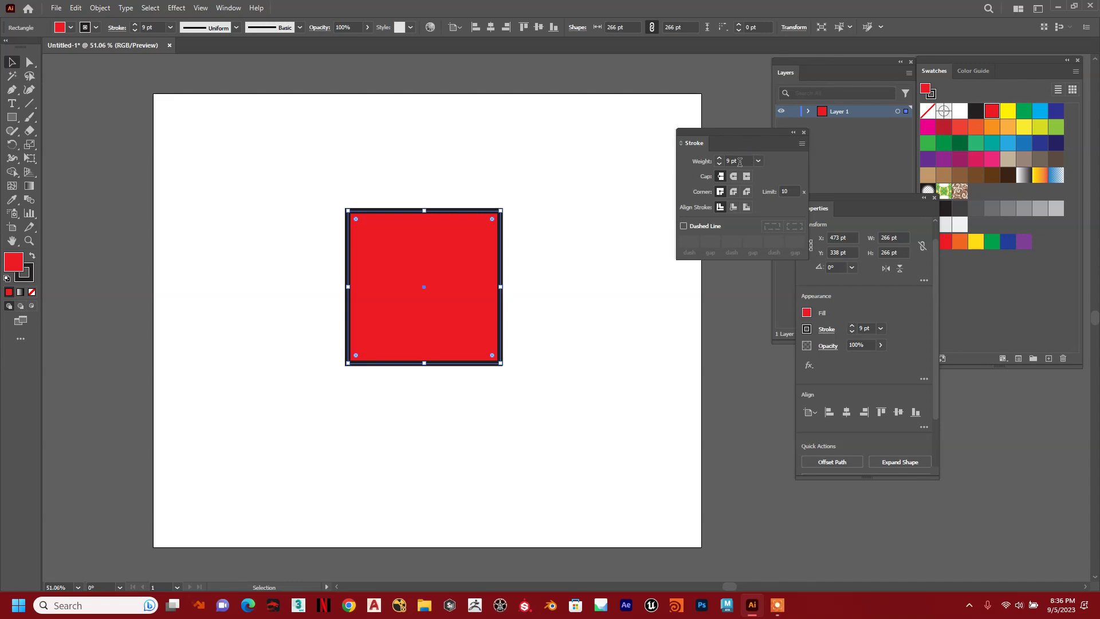
key(ctrl+shift+a)
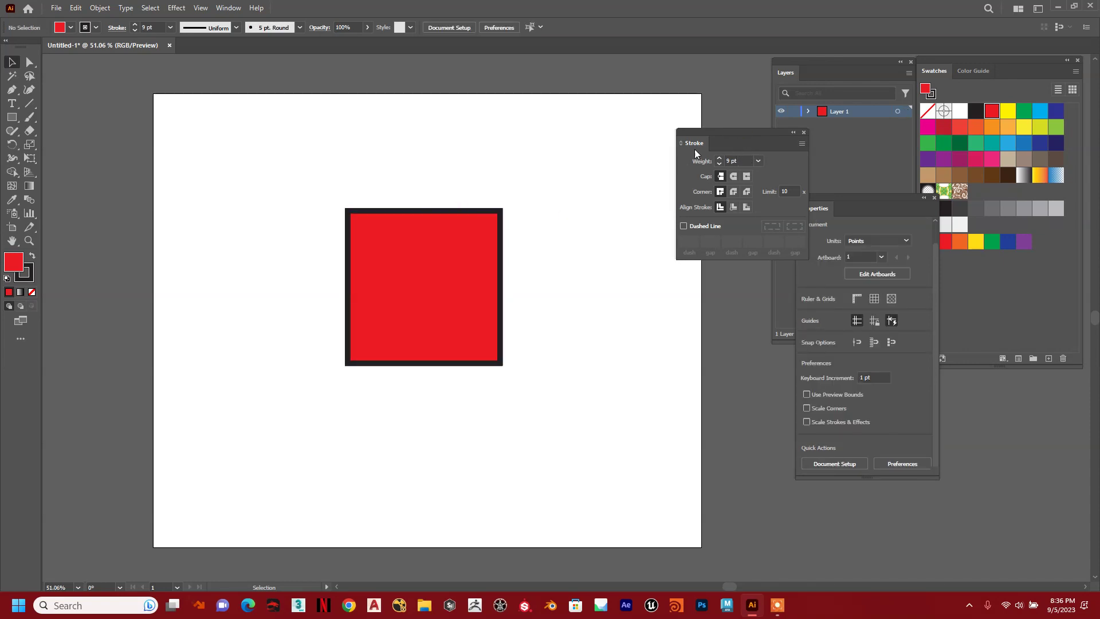
drag(733, 136, 680, 114)
drag(572, 249, 506, 242)
drag(707, 115, 706, 108)
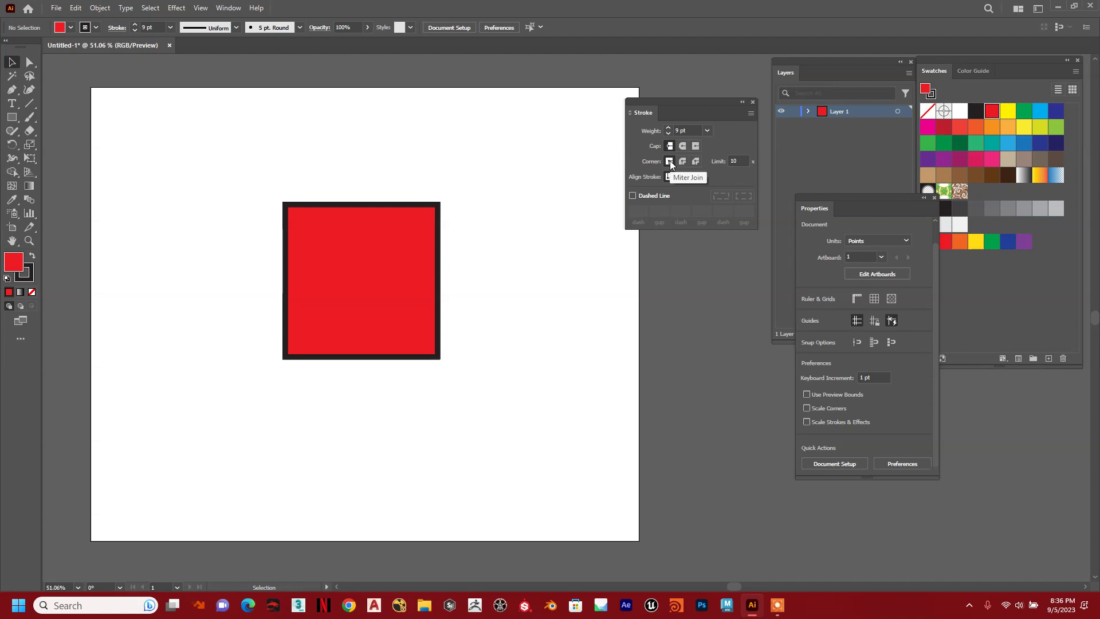
Step: Give the red square's stroke a round join at its corners
key(ctrl+a)
key(ctrl+plus)
key(ctrl+plus)
key(ctrl+plus)
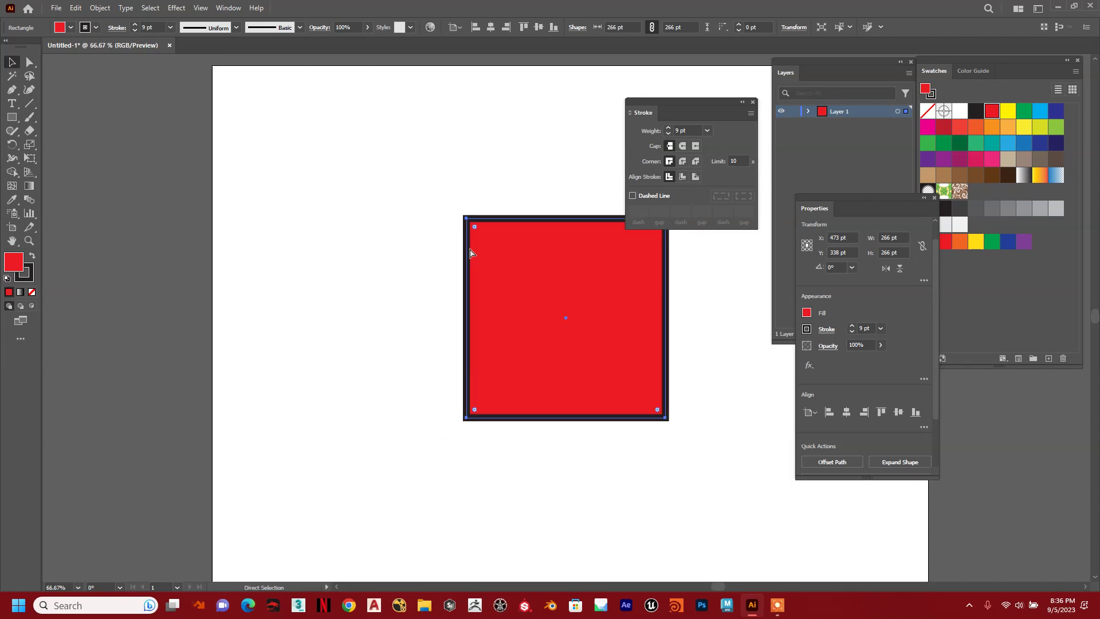
mouse_move(533, 238)
mouse_down()
mouse_move(327, 271)
mouse_move(347, 254)
mouse_up()
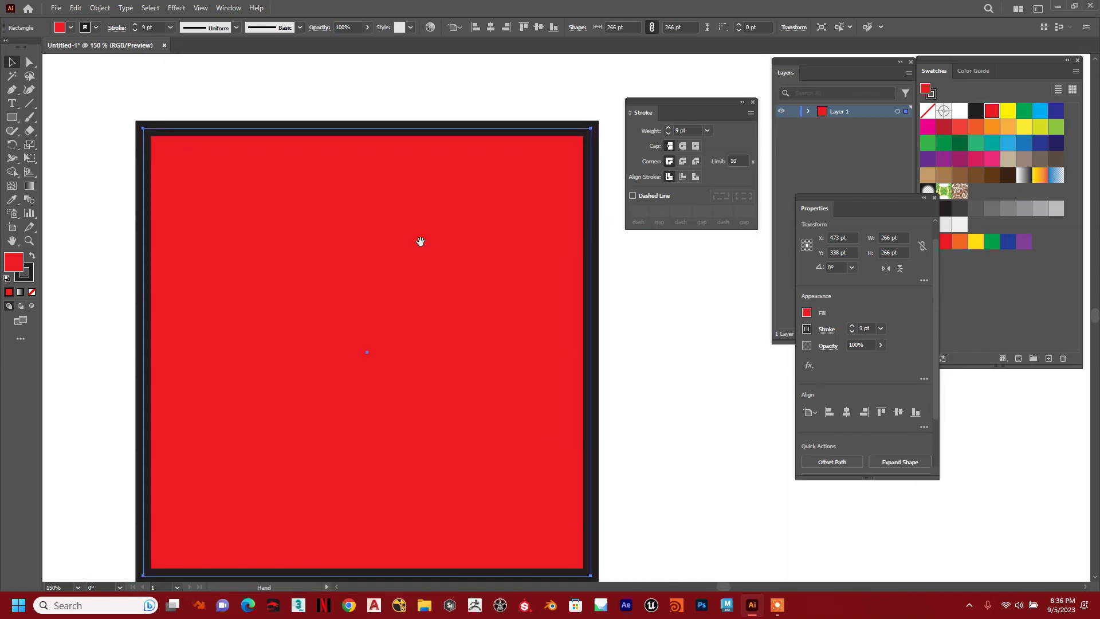
click(683, 161)
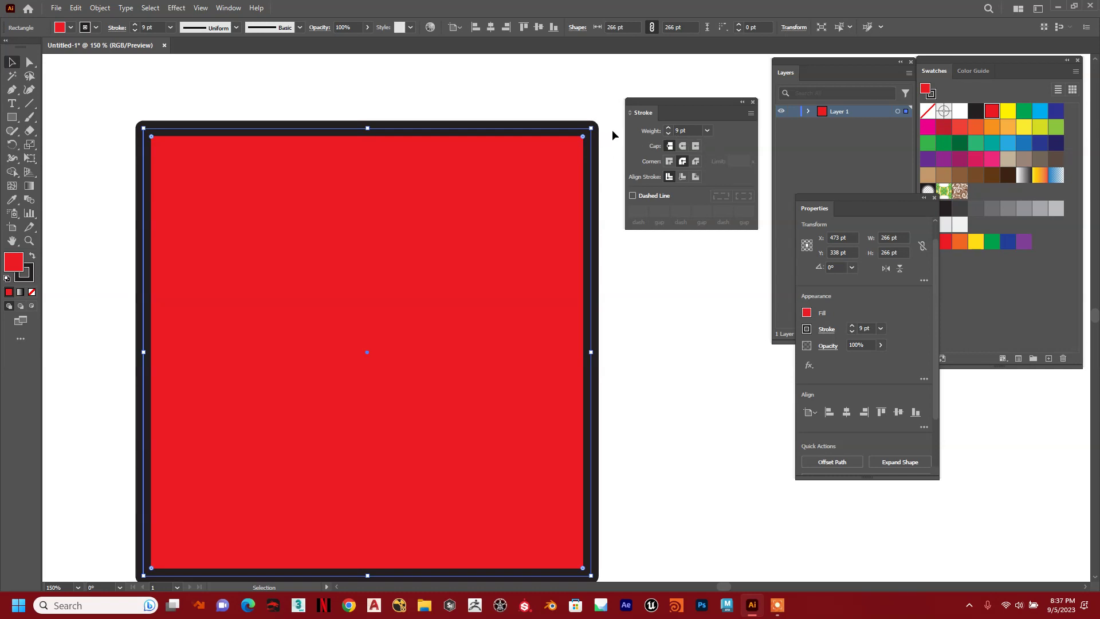
Step: Increase the stroke weight to 18 pt and move the stroke settings away from the enlarged square
click(668, 128)
click(668, 128)
click(668, 128)
click(668, 128)
click(668, 128)
click(668, 128)
click(668, 128)
click(668, 127)
click(669, 128)
drag(678, 112, 715, 112)
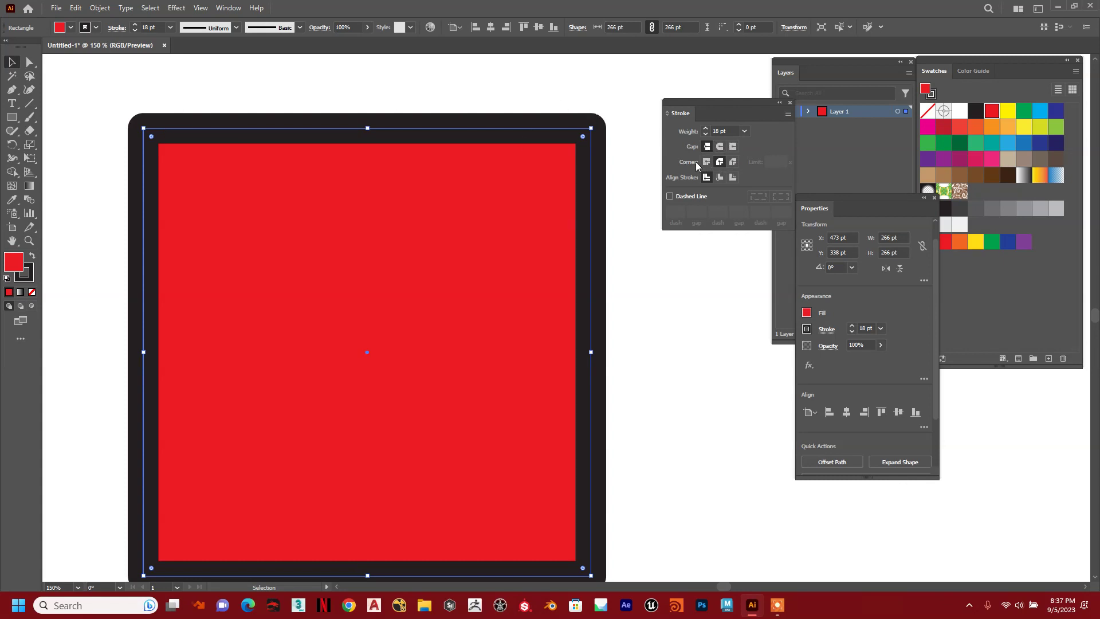
Step: Try the bevel and round joins on the square's stroke and return its corners to a miter join
click(733, 162)
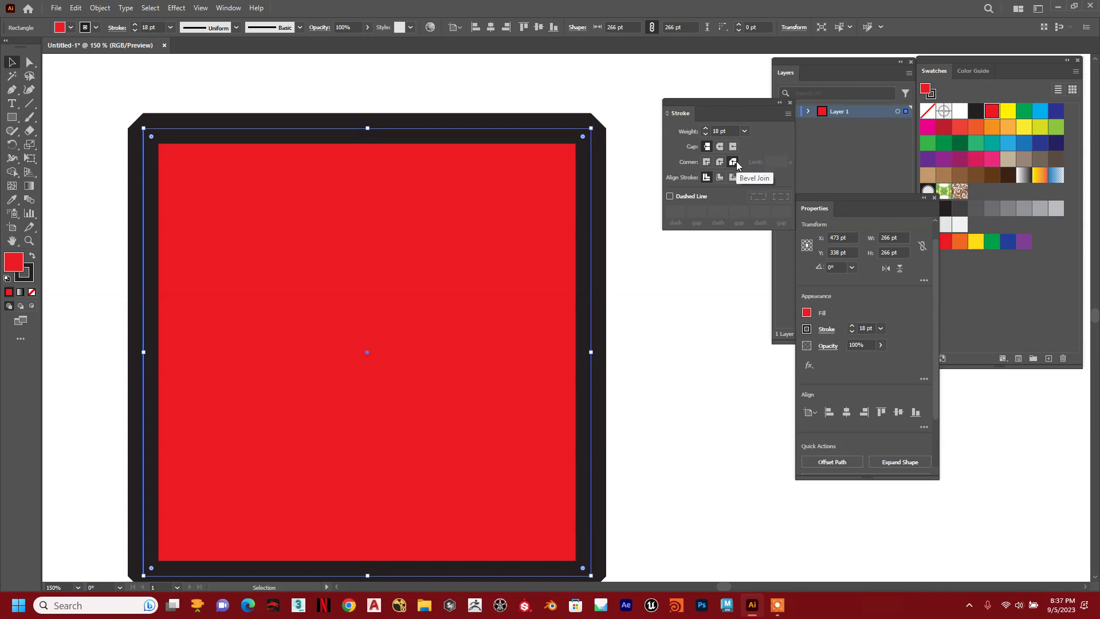
click(720, 162)
click(707, 163)
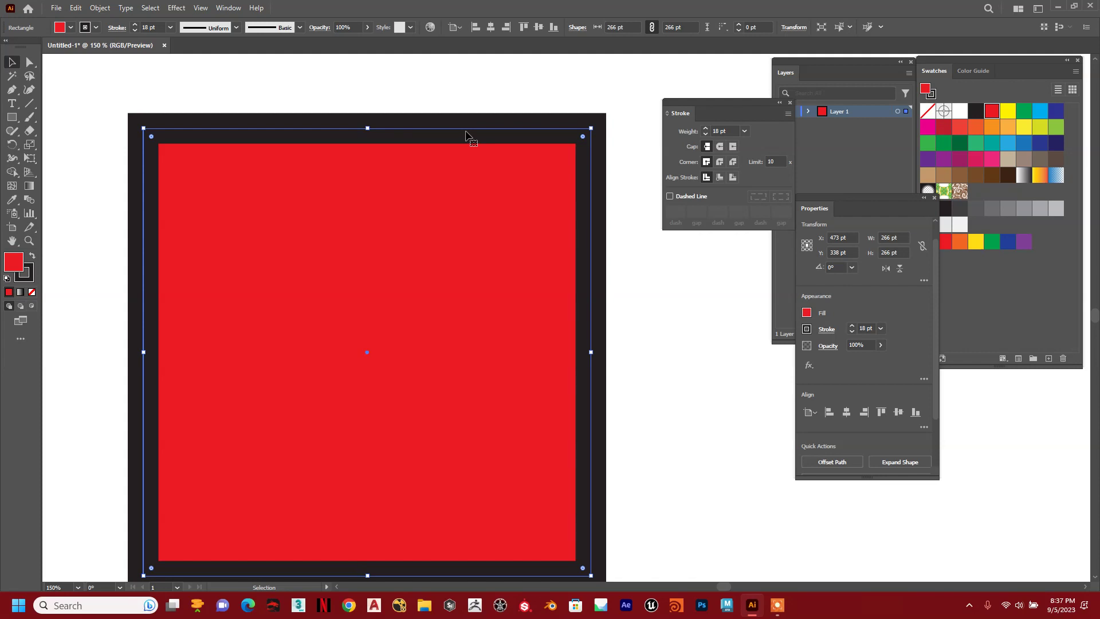
Step: Try inside stroke alignment, settle on aligning the stroke outside the square, and set its weight to 3 pt
click(721, 177)
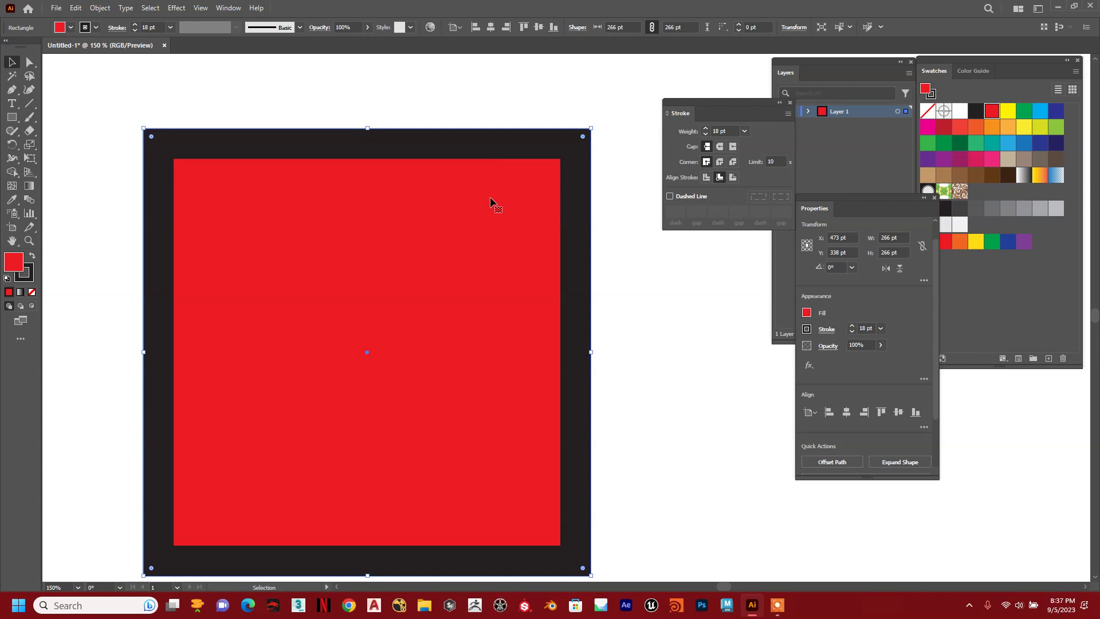
click(733, 178)
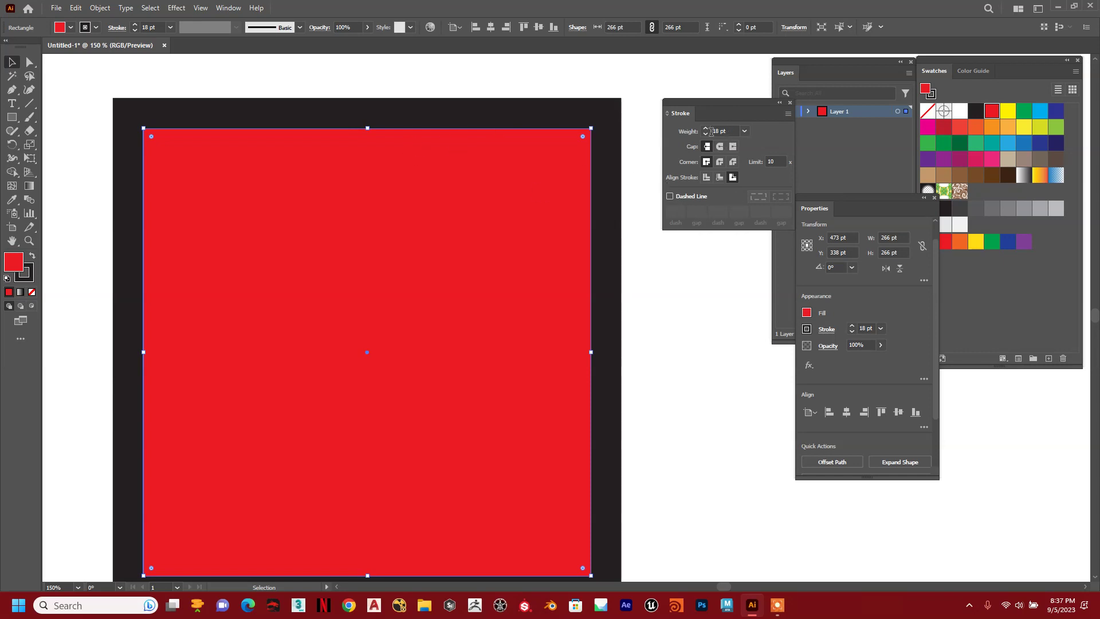
drag(705, 134, 705, 134)
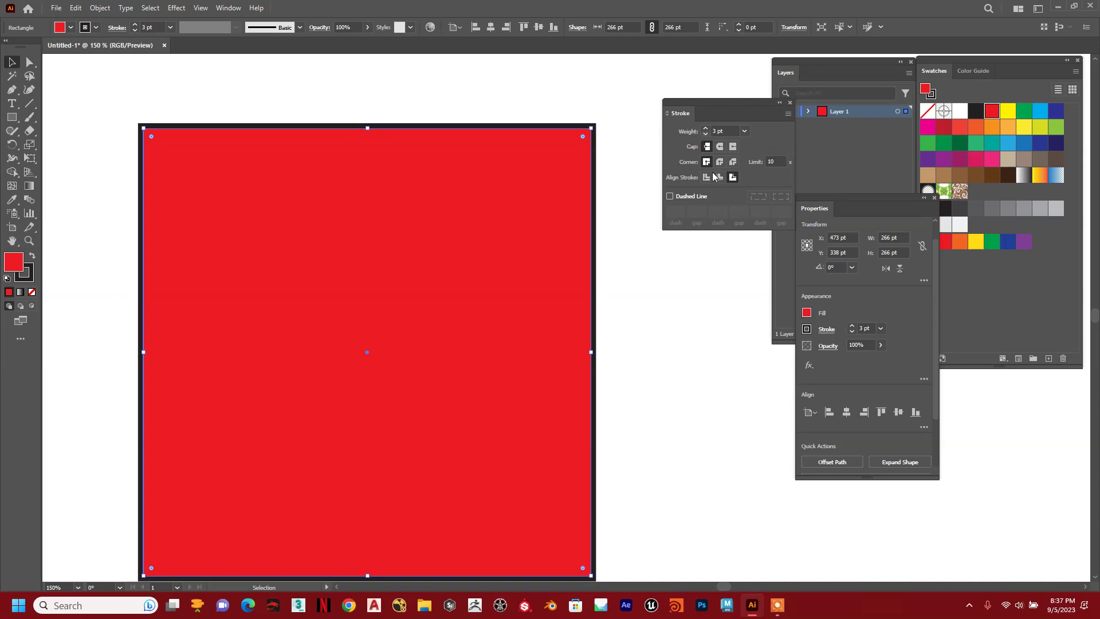
Step: Make the square's stroke a dashed line with a 12 pt dash and a 2 pt gap
click(670, 197)
click(670, 212)
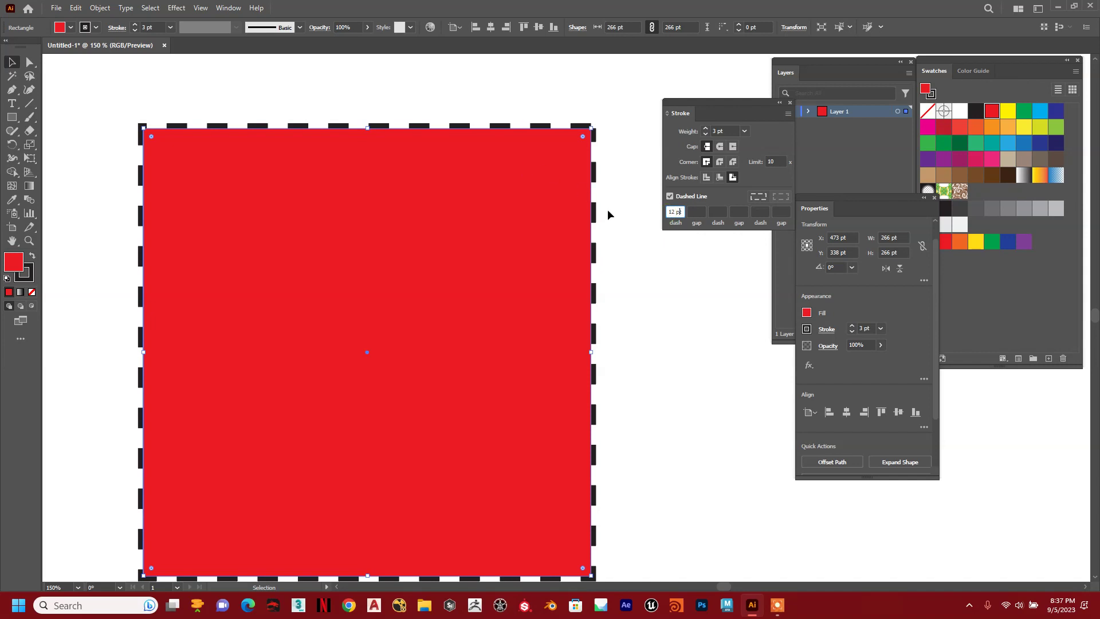
double_click(681, 212)
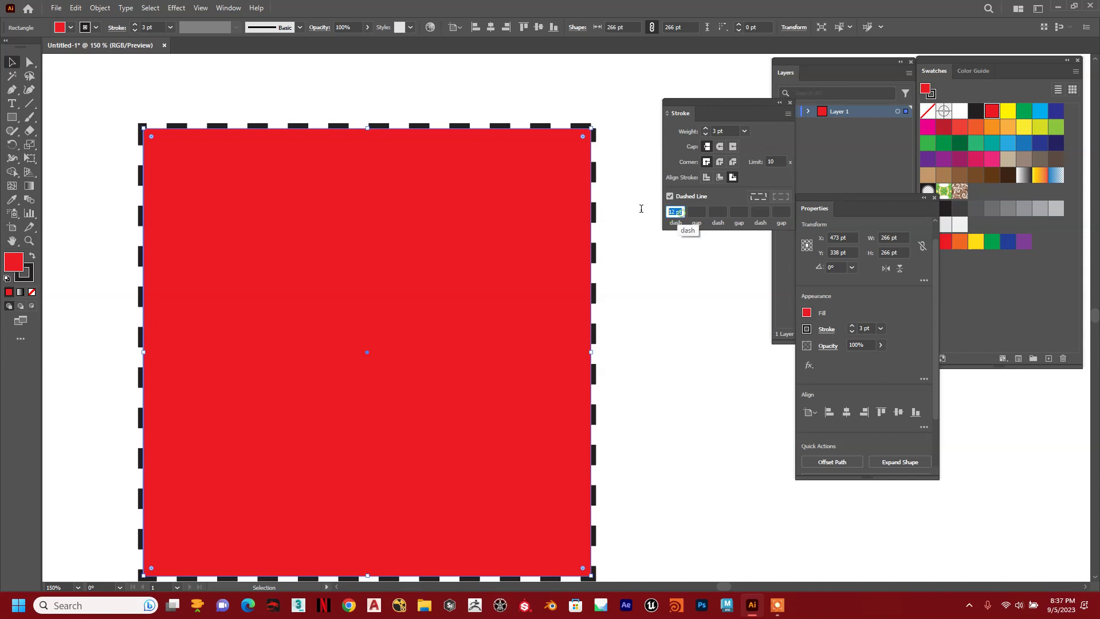
click(694, 212)
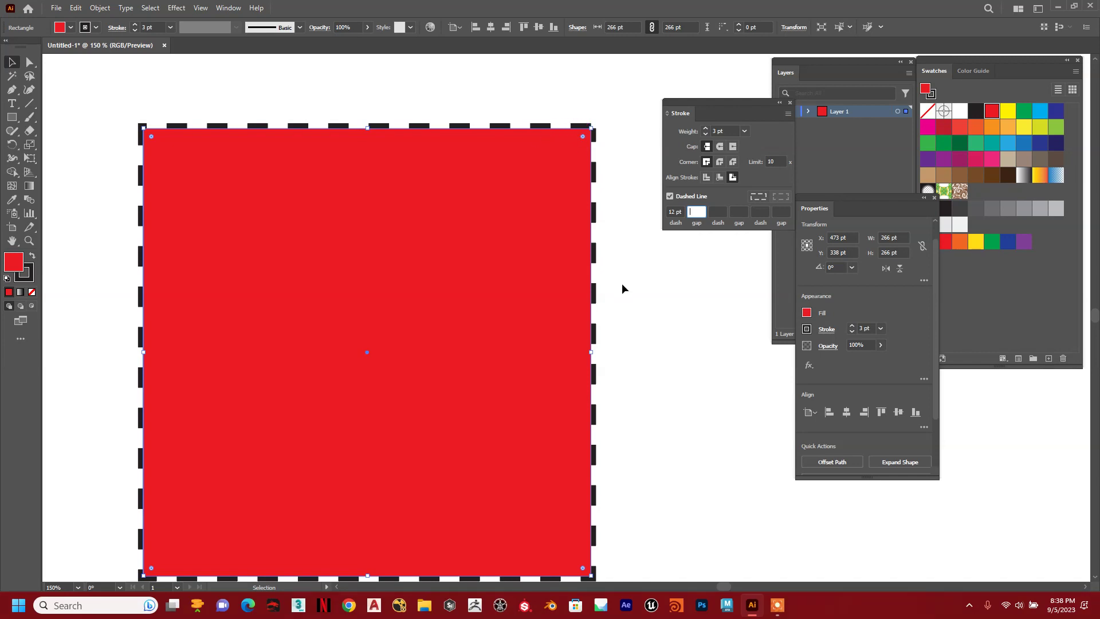
text(2)
key(Return)
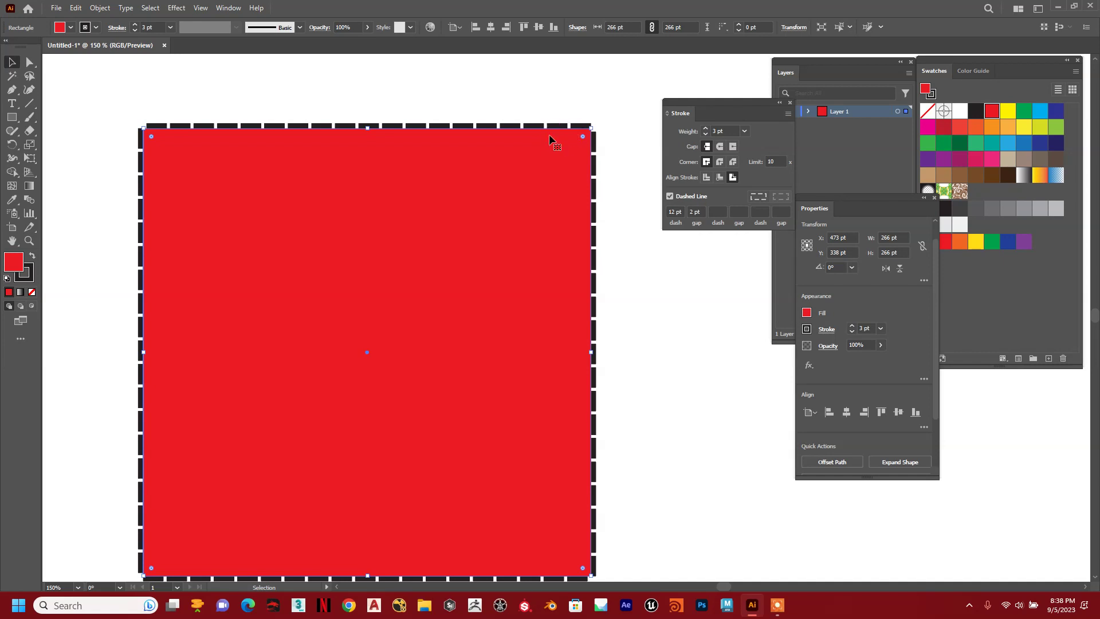
Step: Add a second dash of 5 pt and a second gap of 4 pt to the square's dashed stroke
click(718, 212)
text(5)
key(Return)
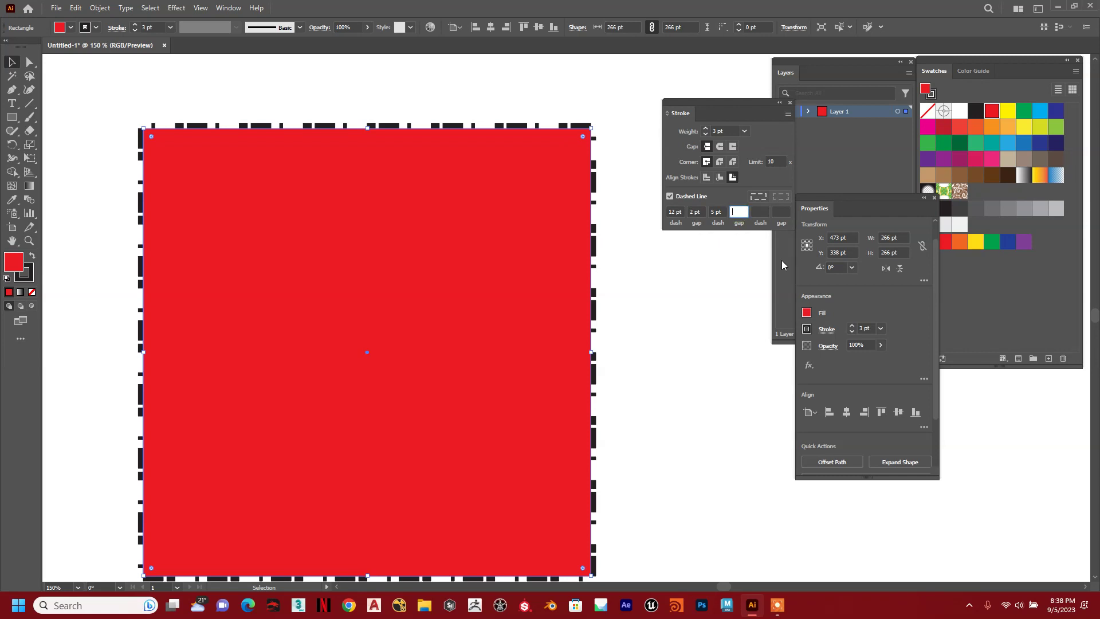
text(4)
key(Return)
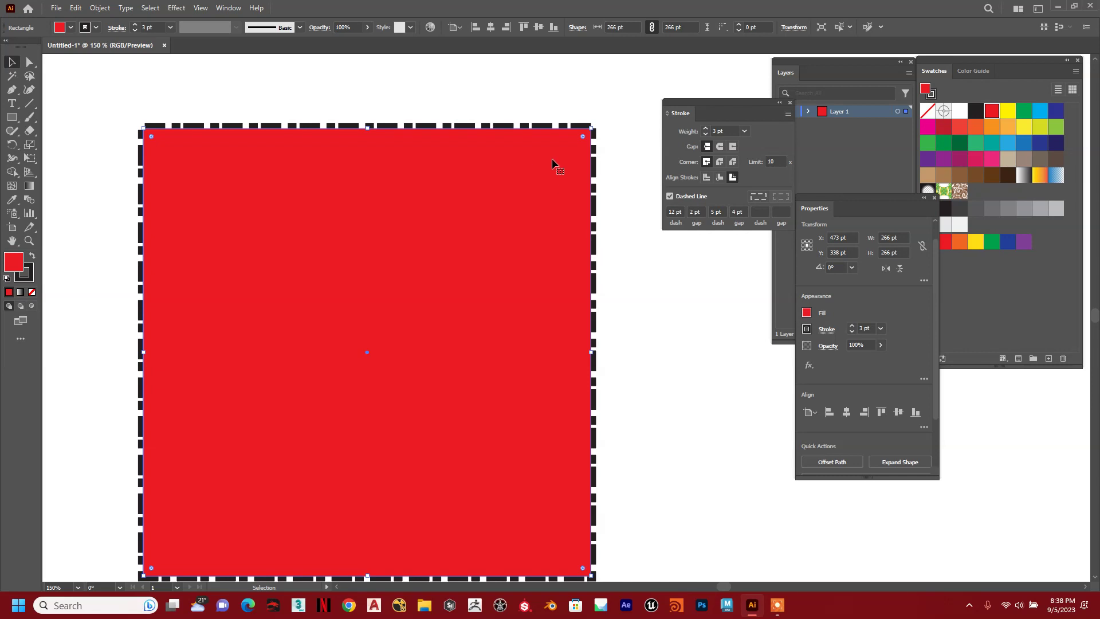
Step: Turn off the dashed line and delete the red square from the artboard
click(670, 197)
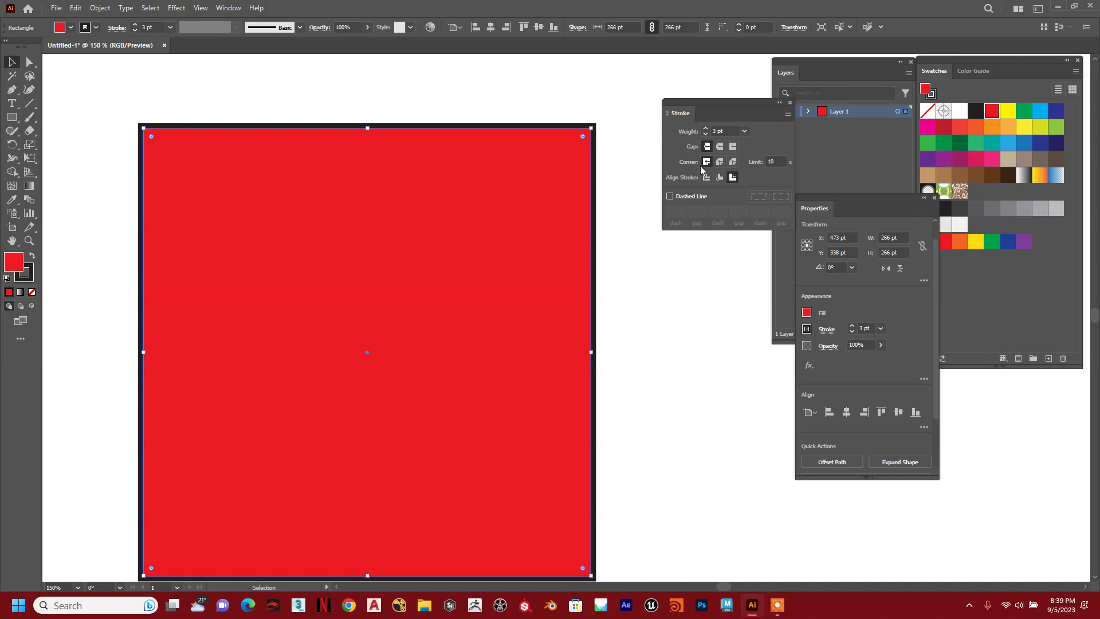
click(492, 116)
click(575, 221)
key(Delete)
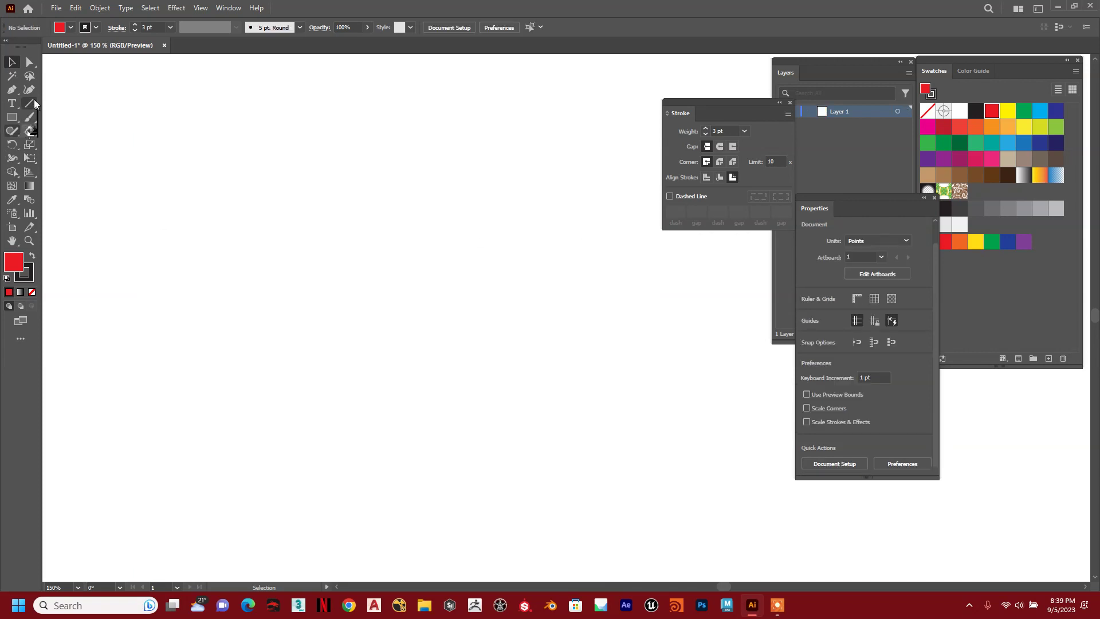
click(12, 117)
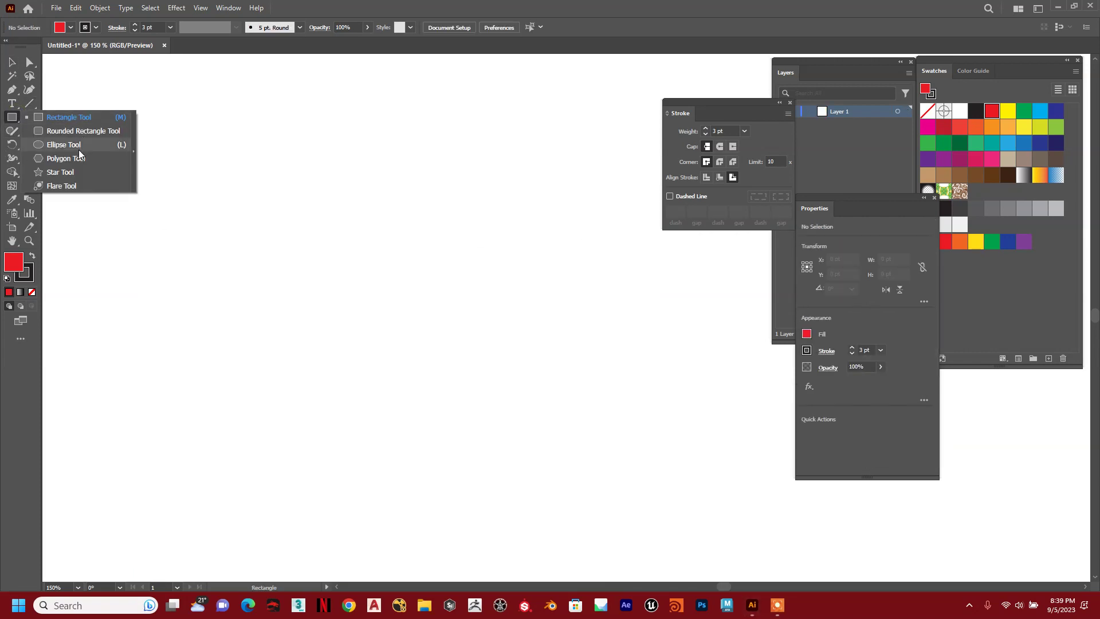
click(82, 117)
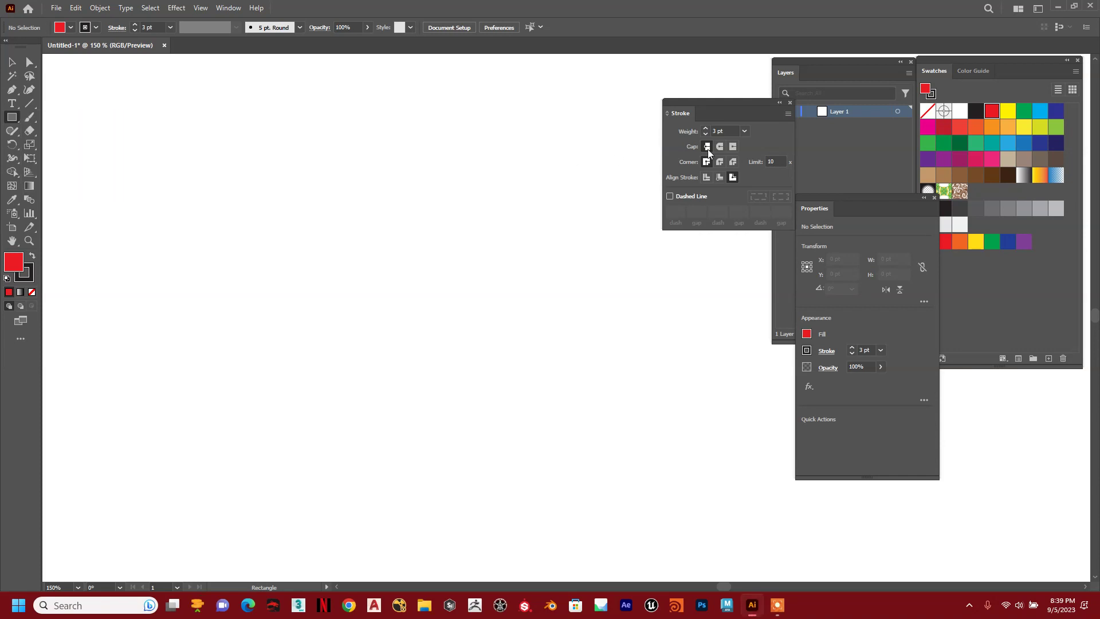
click(12, 62)
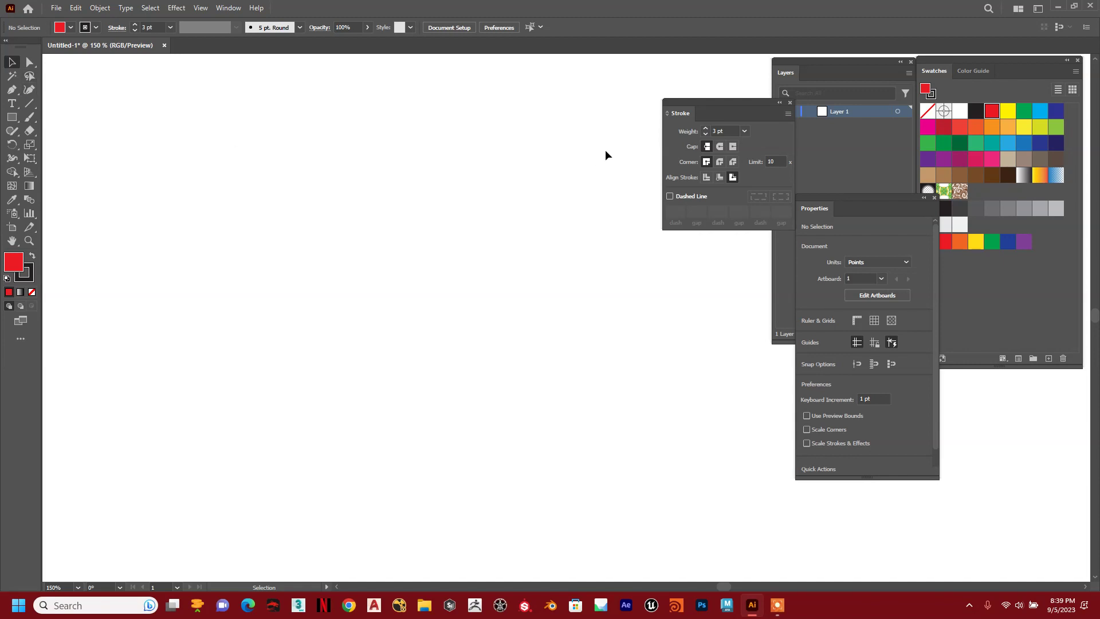
Step: Move the floating stroke settings below the color swatches to clear the empty artboard
mouse_move(705, 104)
mouse_down()
mouse_move(957, 459)
mouse_move(982, 415)
mouse_up()
key(space)
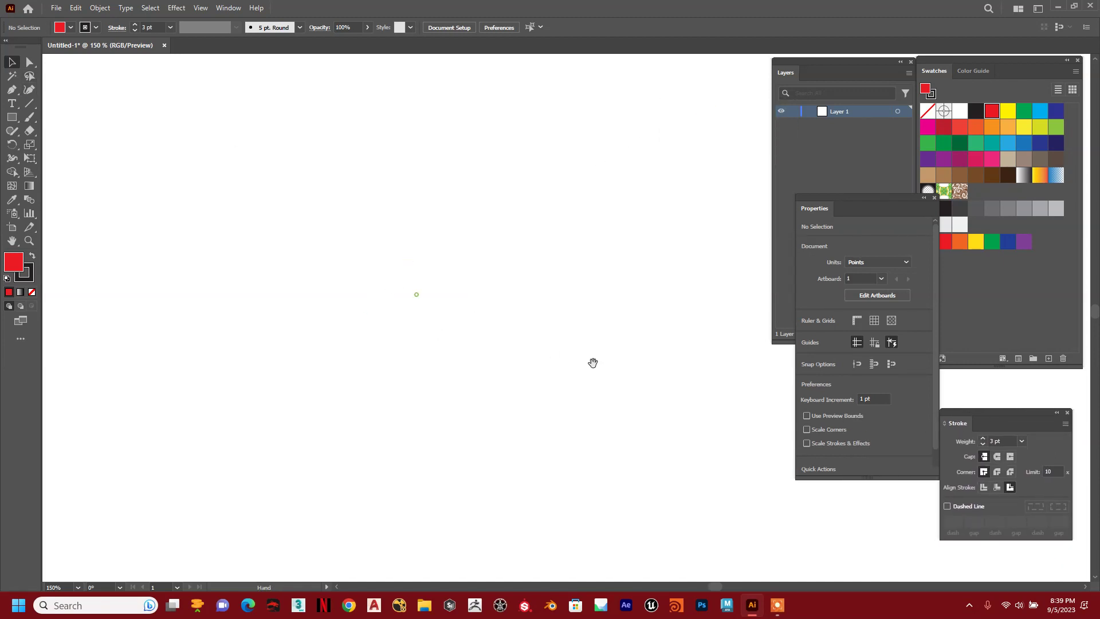
key(ctrl+minus)
key(ctrl+minus)
drag(492, 302, 455, 226)
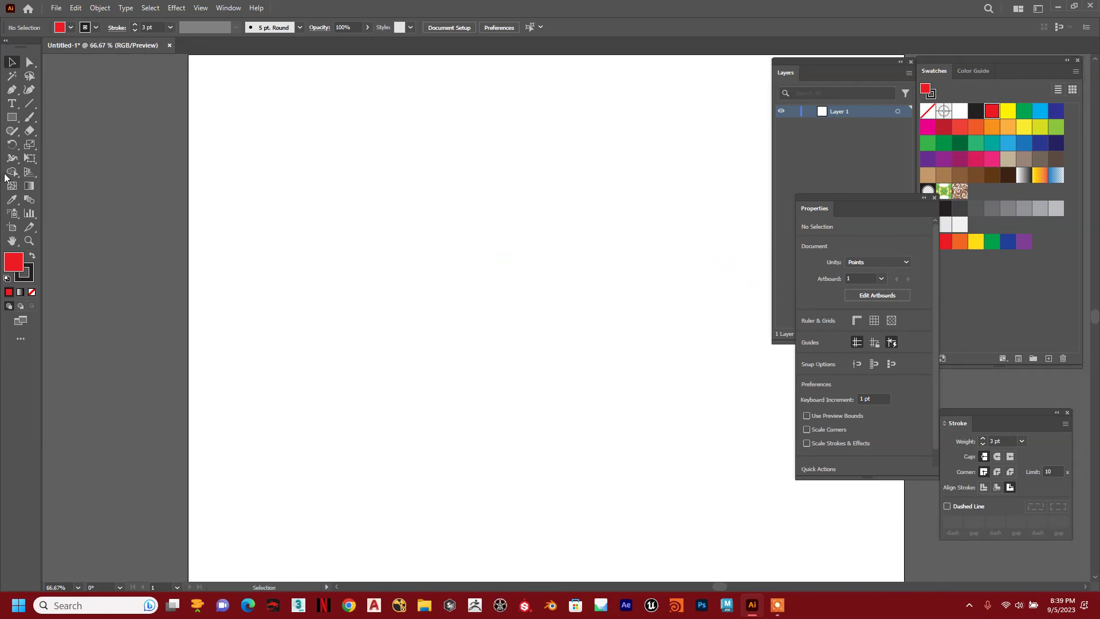
Step: Draw a tall red rectangle about 29 × 399 pt in the upper-left part of the artboard and remove its stroke
click(12, 117)
mouse_move(319, 133)
mouse_down()
mouse_move(348, 278)
mouse_move(342, 431)
mouse_up()
click(12, 61)
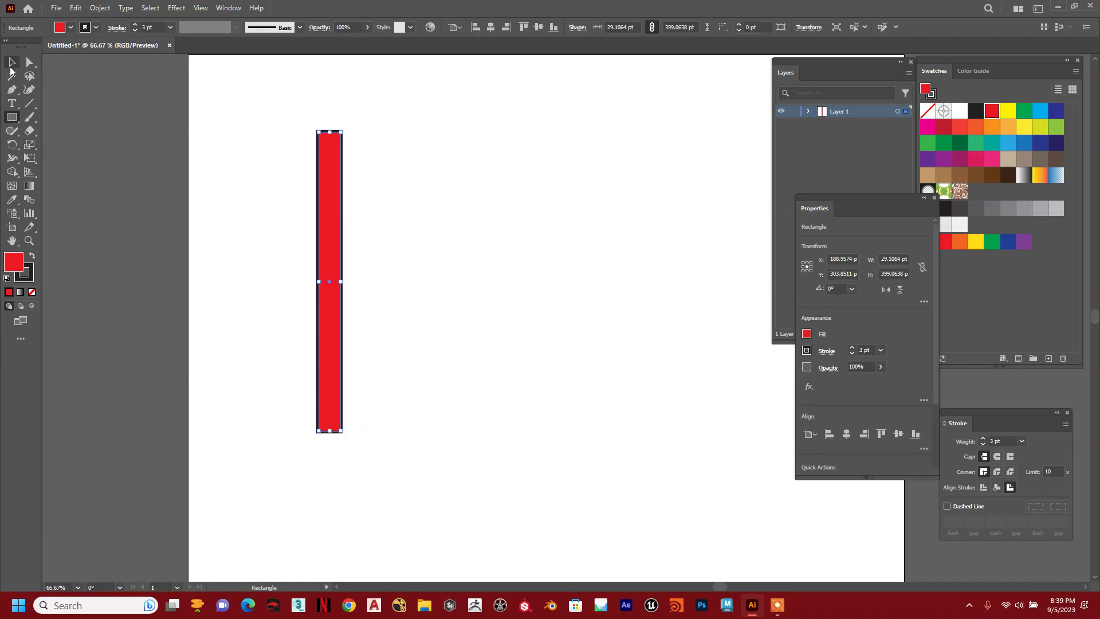
click(30, 278)
click(33, 293)
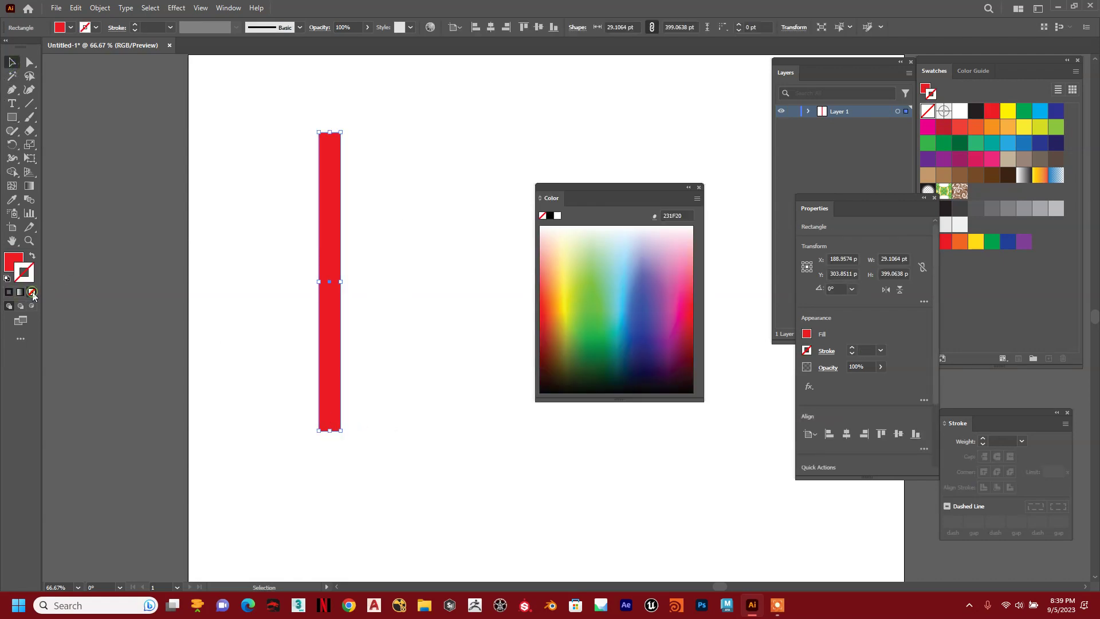
drag(582, 201, 697, 158)
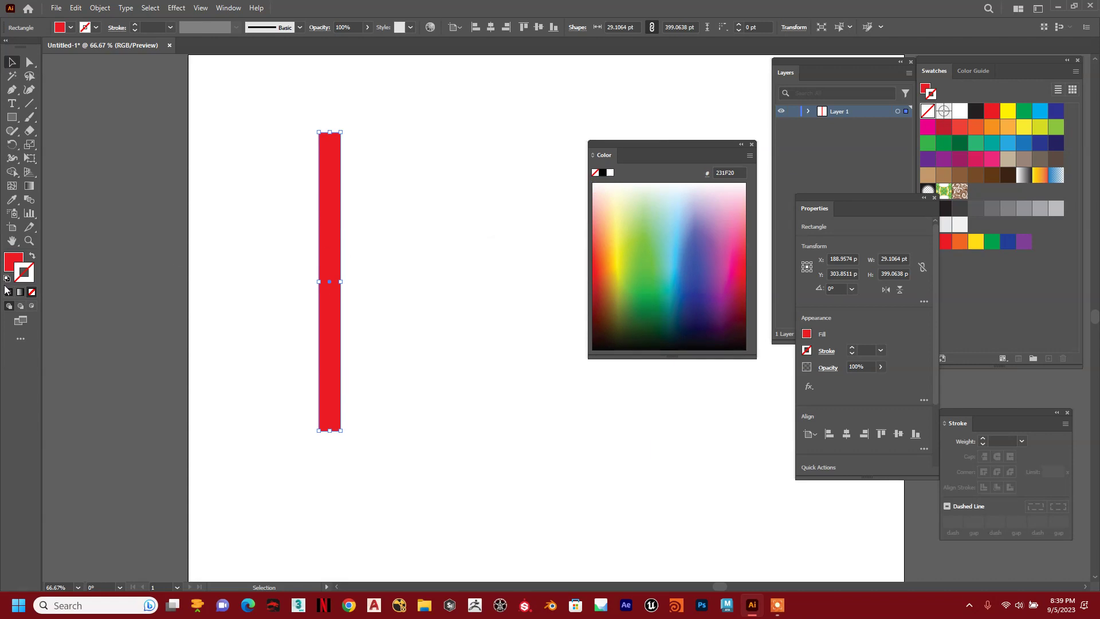
click(752, 144)
Step: Narrow the tall red rectangle to about 22 pt wide
drag(253, 130, 425, 366)
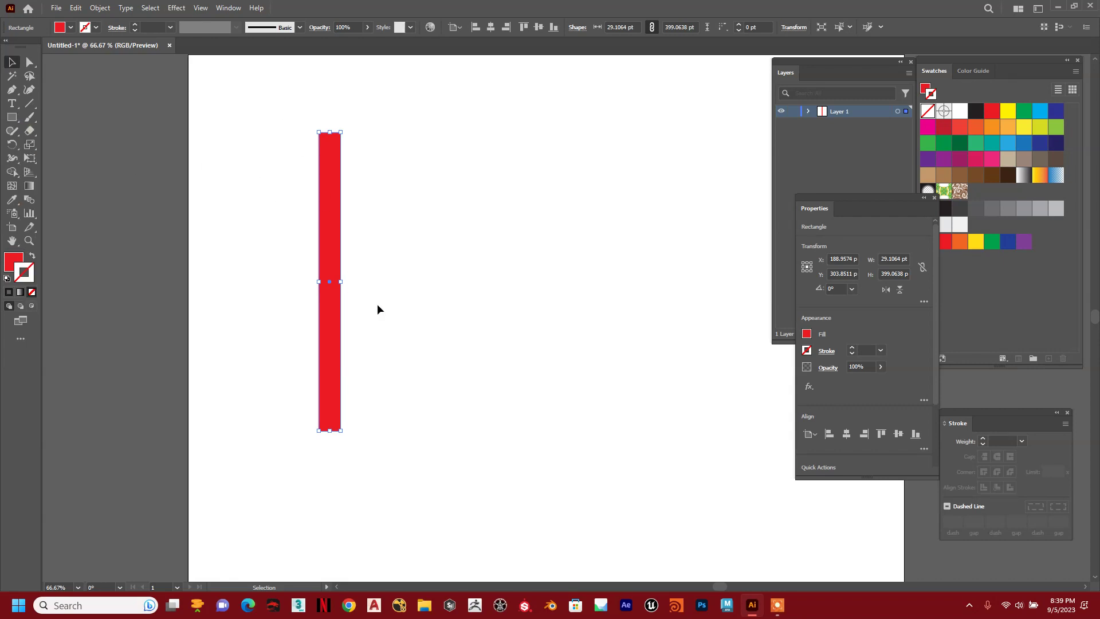
drag(343, 282, 336, 282)
click(407, 241)
Step: Give the tall rectangle a dark gray fill and no stroke
drag(295, 202, 448, 279)
click(963, 211)
click(31, 256)
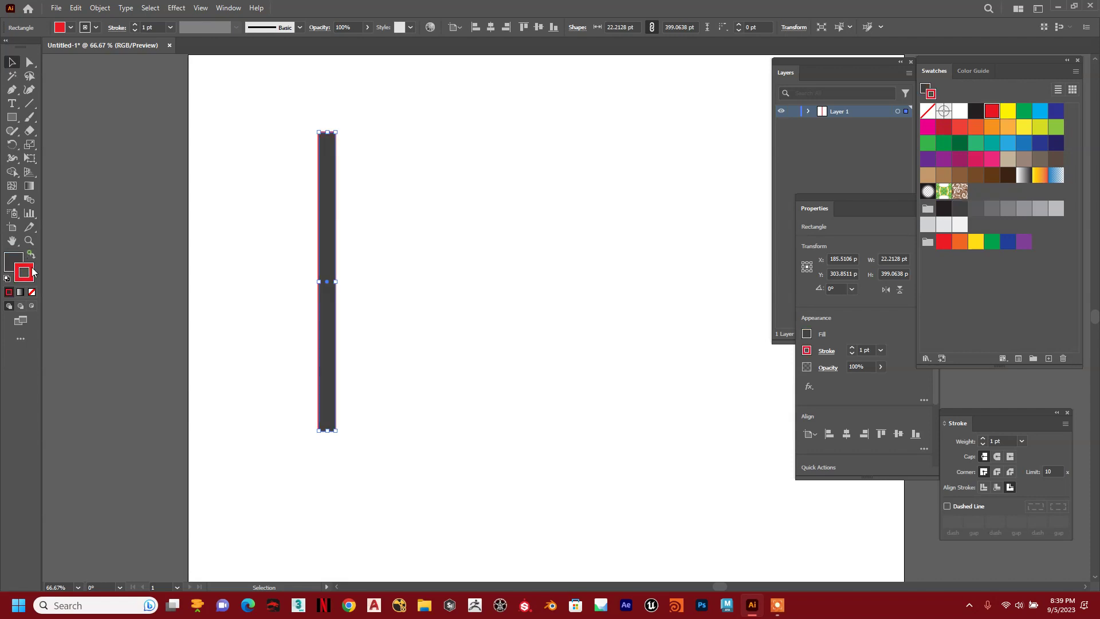
click(31, 291)
click(408, 261)
Step: Place a copy of the dark gray bar flush against its right side and fill it with the lighter gray 6D6E70, without a stroke
drag(321, 246, 345, 251)
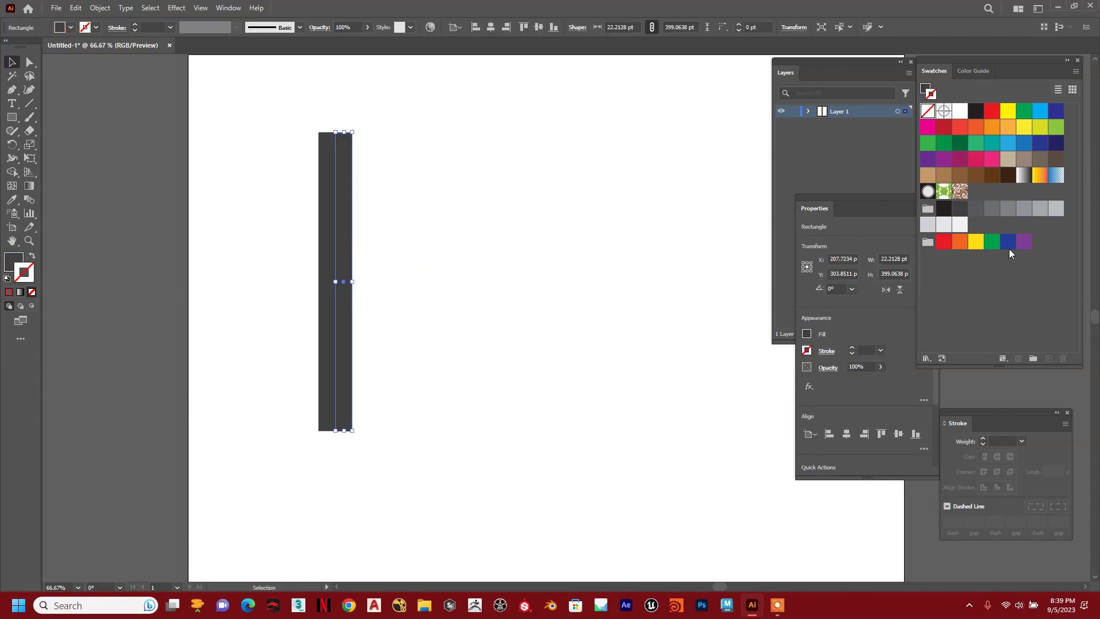
click(1007, 213)
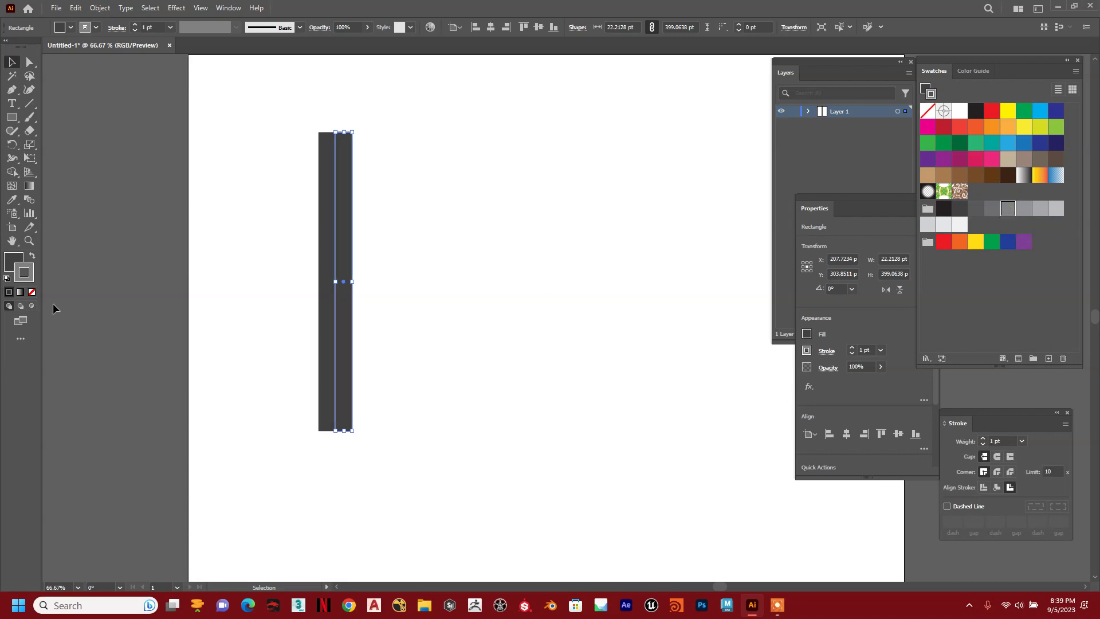
click(32, 292)
click(11, 259)
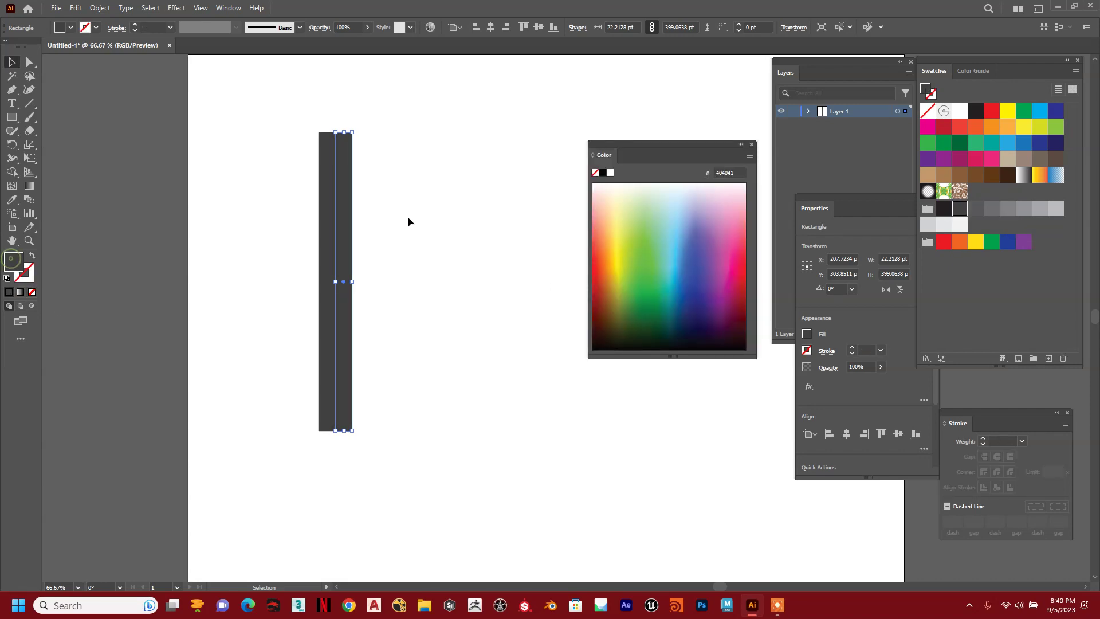
click(976, 209)
click(991, 208)
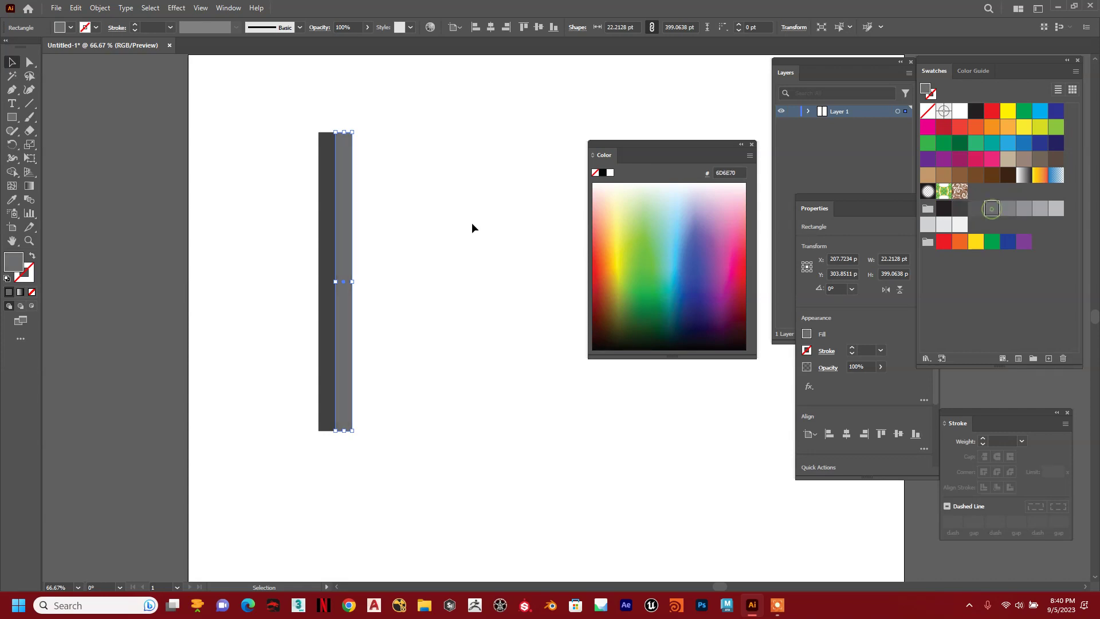
click(474, 218)
drag(445, 281, 424, 249)
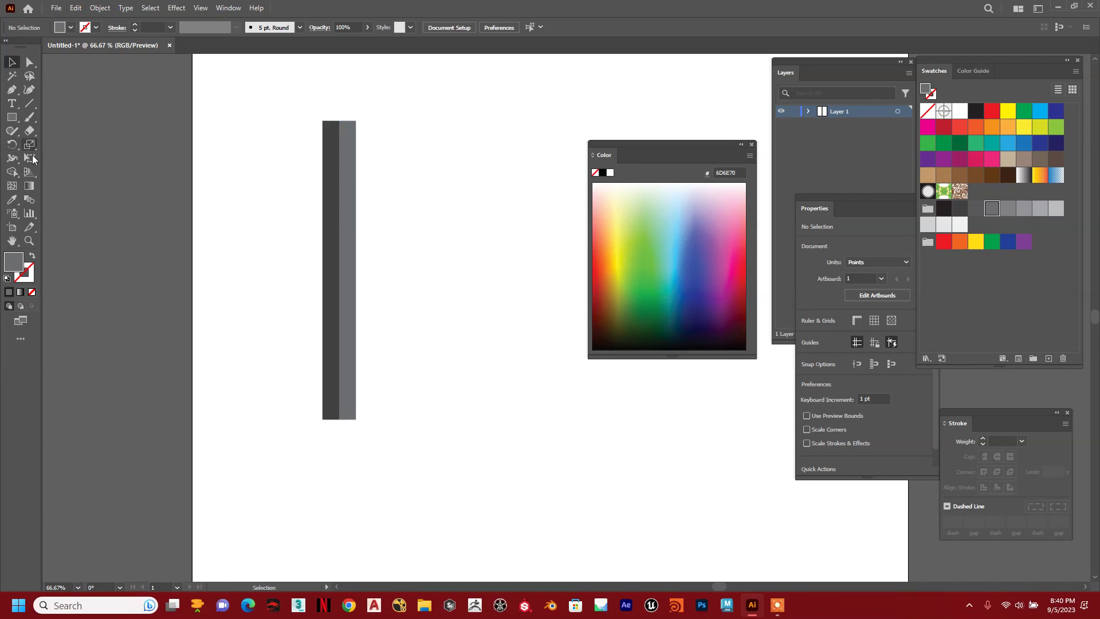
drag(442, 288, 440, 243)
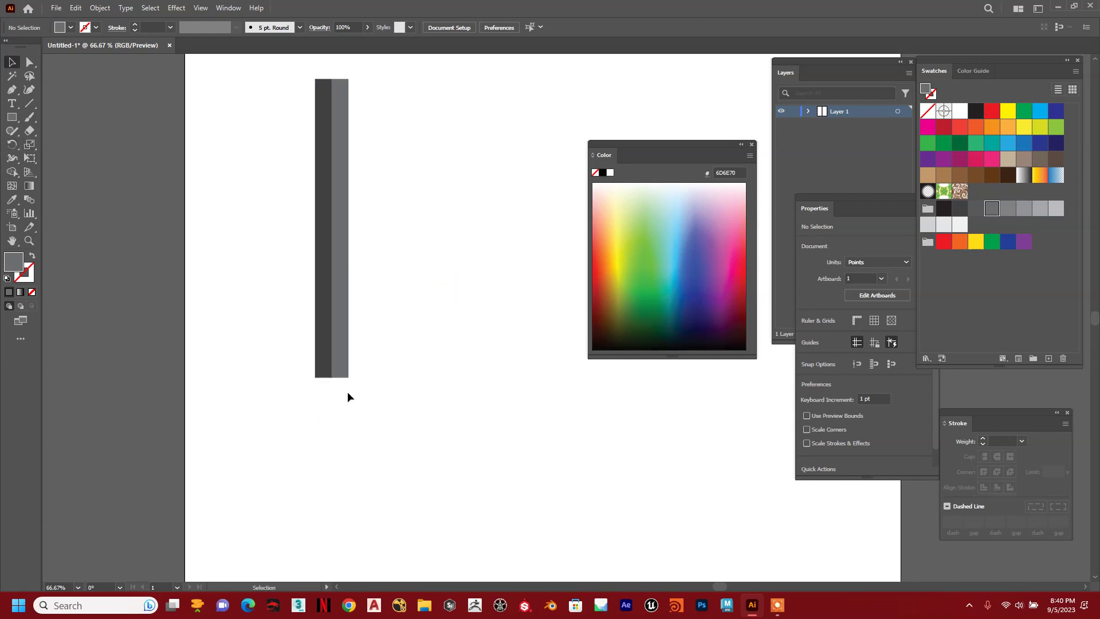
scroll(401, 238, up, 5)
click(16, 120)
drag(319, 219, 358, 212)
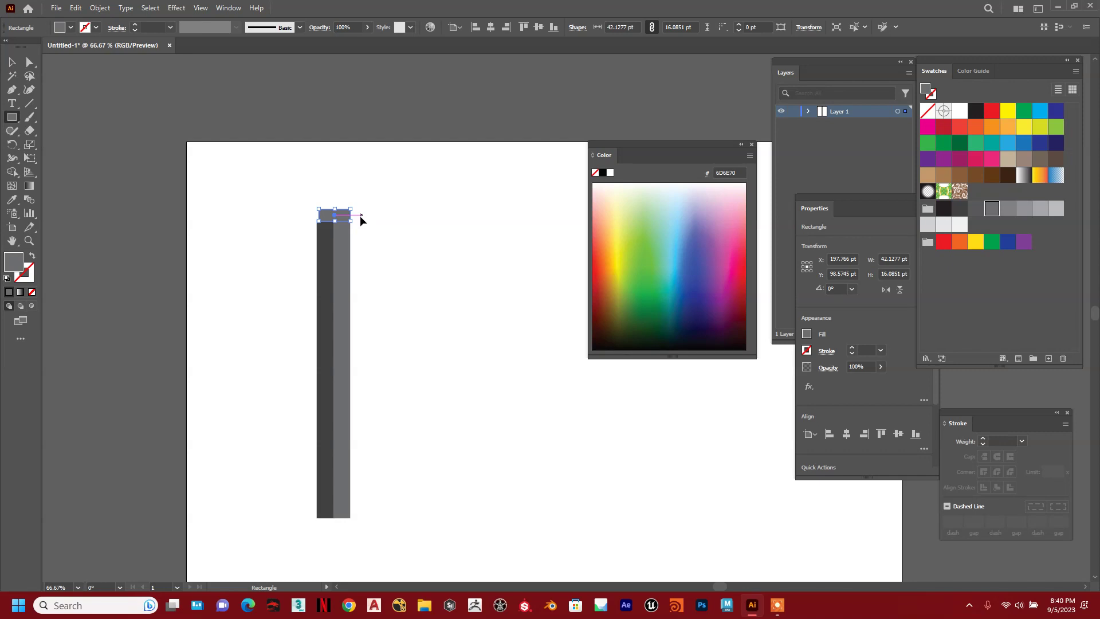
key(ctrl+equal)
key(ctrl+equal)
key(ctrl+equal)
key(plus)
drag(498, 310, 405, 280)
key(Delete)
Step: Draw a thin band about 44 × 6 pt across the top of both bars and fill it with light gray BBBDBF
click(13, 119)
drag(421, 303, 520, 288)
click(1058, 209)
click(12, 62)
click(376, 248)
Step: Widen the light gray band so its right edge lines up with the right edge of the pencil body
drag(539, 307, 457, 265)
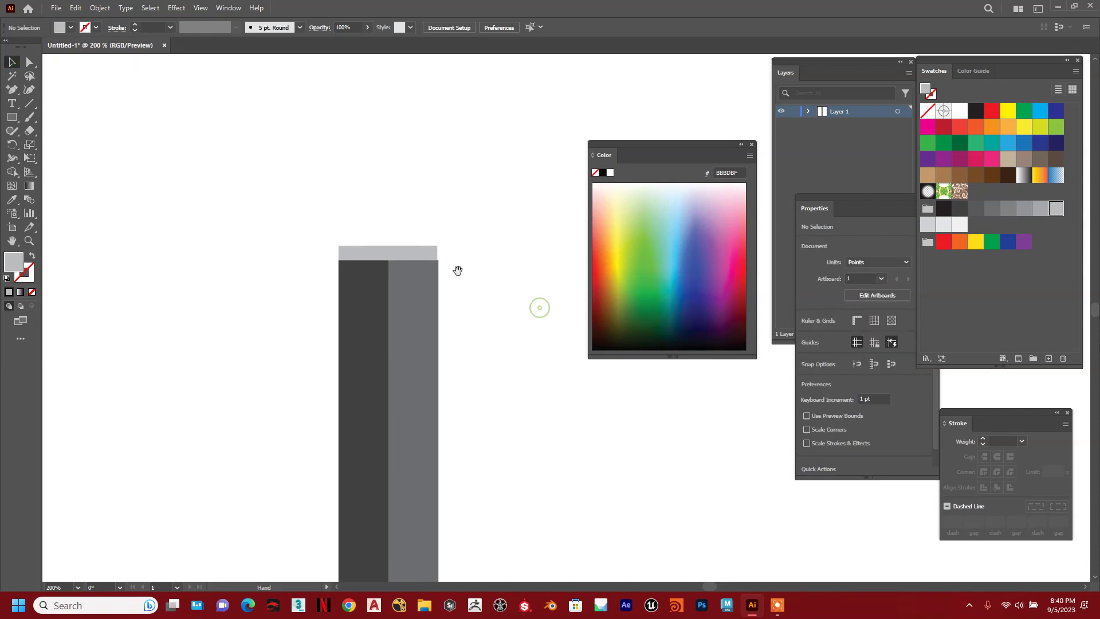
key(ctrl+equal)
key(ctrl+equal)
key(ctrl+equal)
key(ctrl+equal)
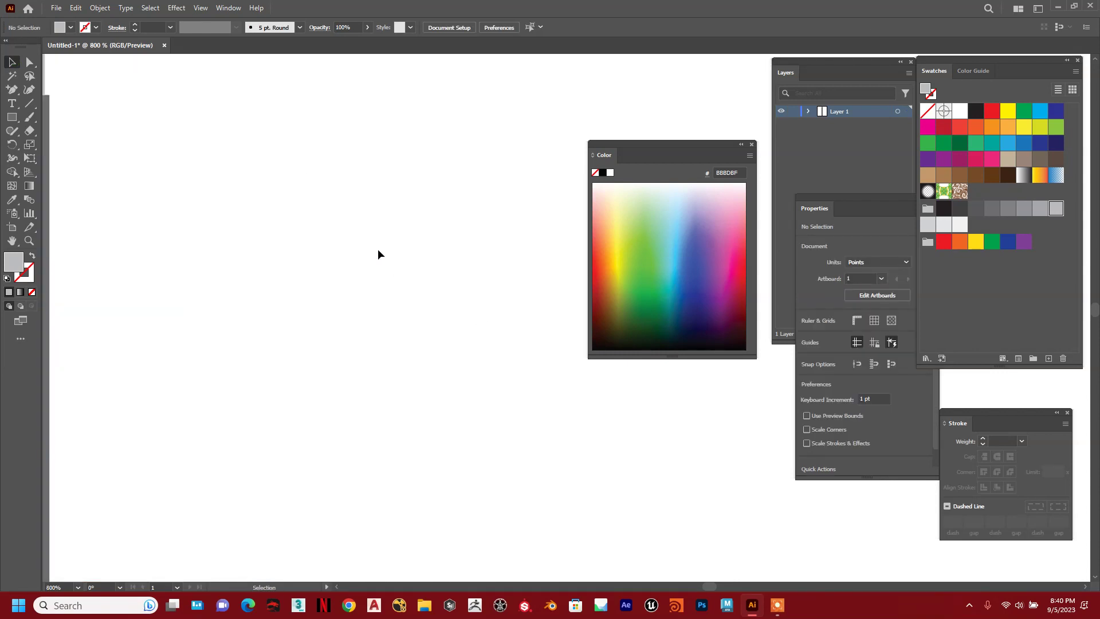
drag(283, 250, 435, 270)
click(331, 204)
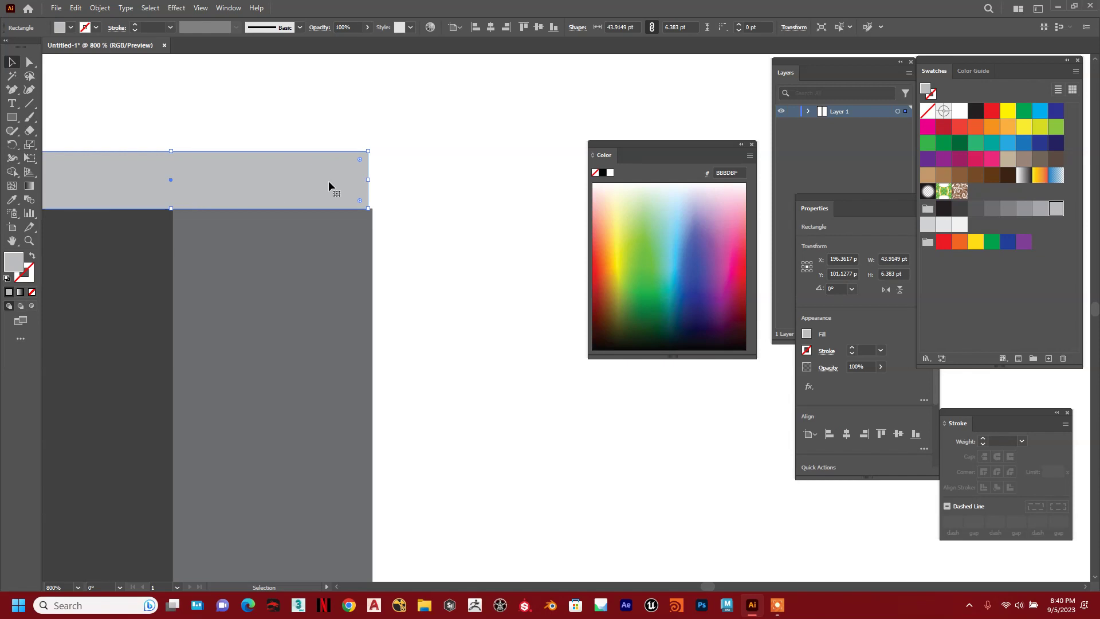
drag(371, 180, 376, 179)
click(458, 259)
drag(386, 265, 619, 275)
drag(273, 278, 138, 274)
Step: Draw a rectangle about 44 × 29 pt directly above the light gray band, matching the band's width, for the eraser
key(ctrl+minus)
key(ctrl+minus)
key(ctrl+minus)
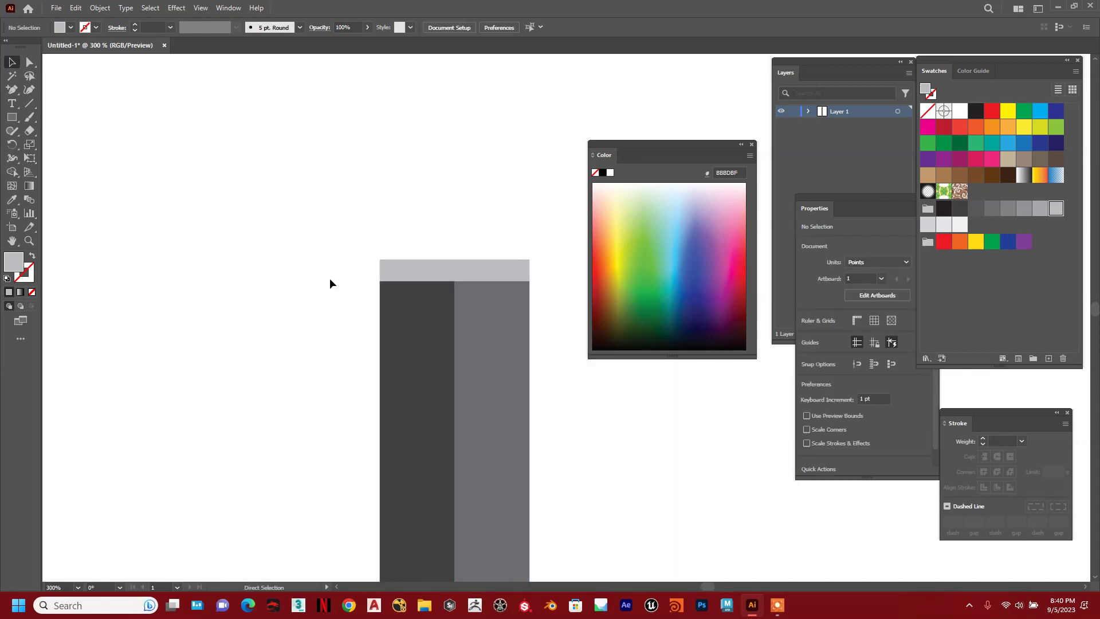
drag(595, 445, 565, 424)
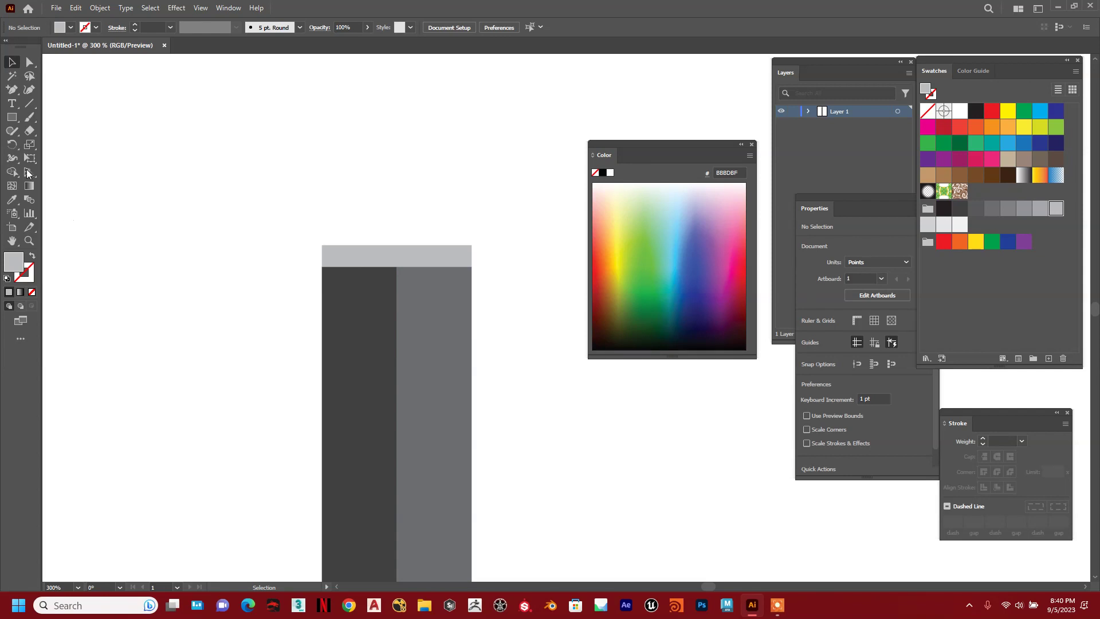
click(12, 118)
drag(321, 244, 473, 146)
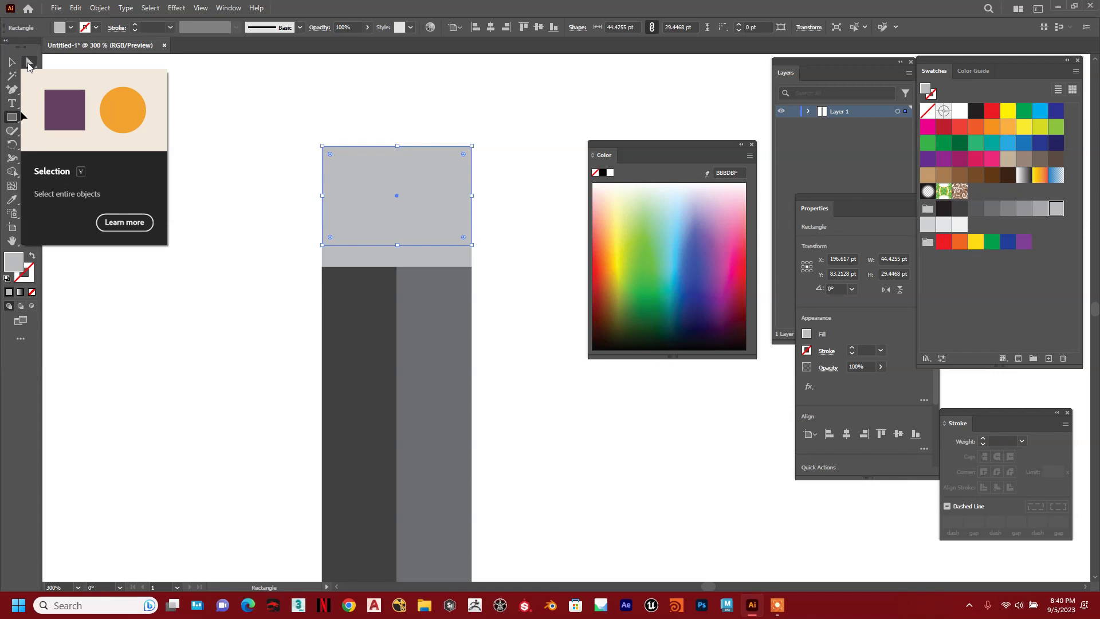
Step: Round the eraser rectangle's two top corners to about 15.4 pt and fill the shape with magenta EB008B
click(29, 61)
drag(296, 110, 463, 245)
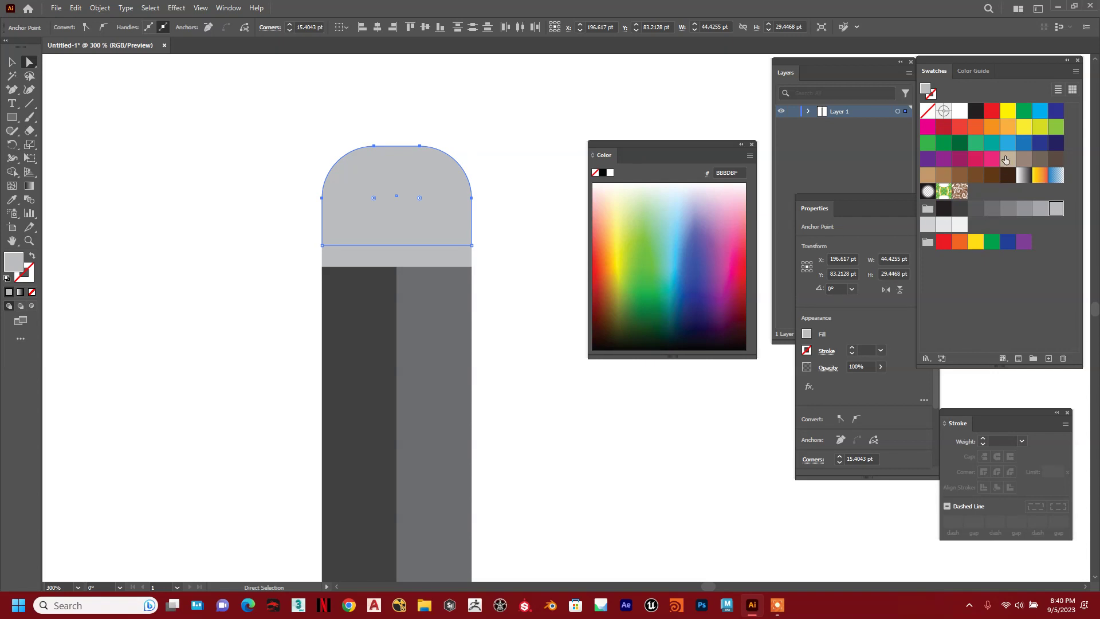
click(928, 127)
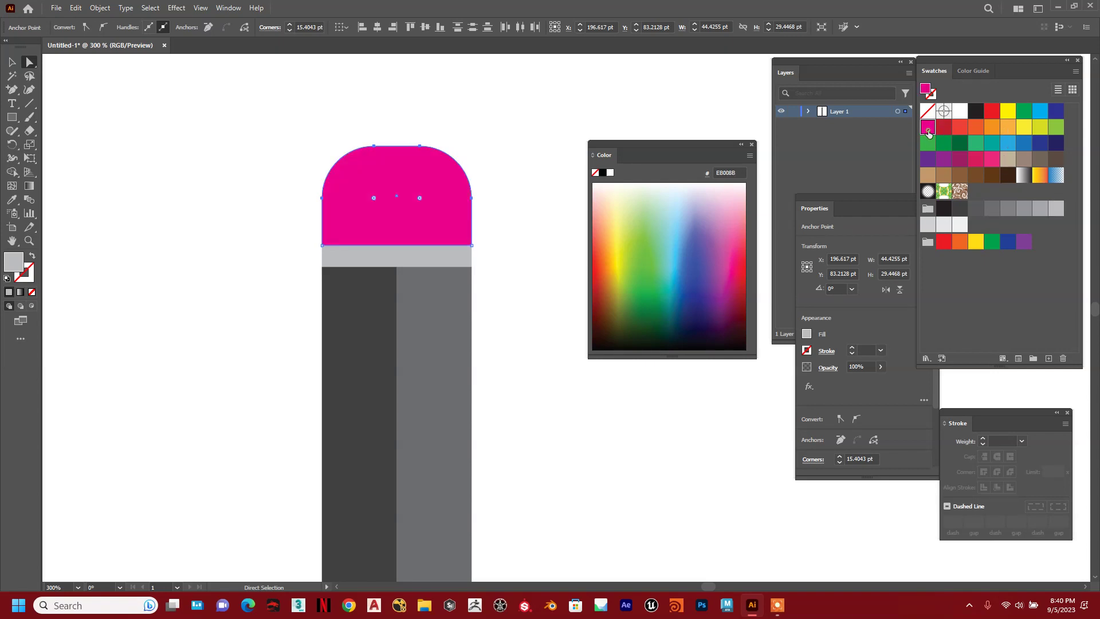
drag(879, 64, 818, 86)
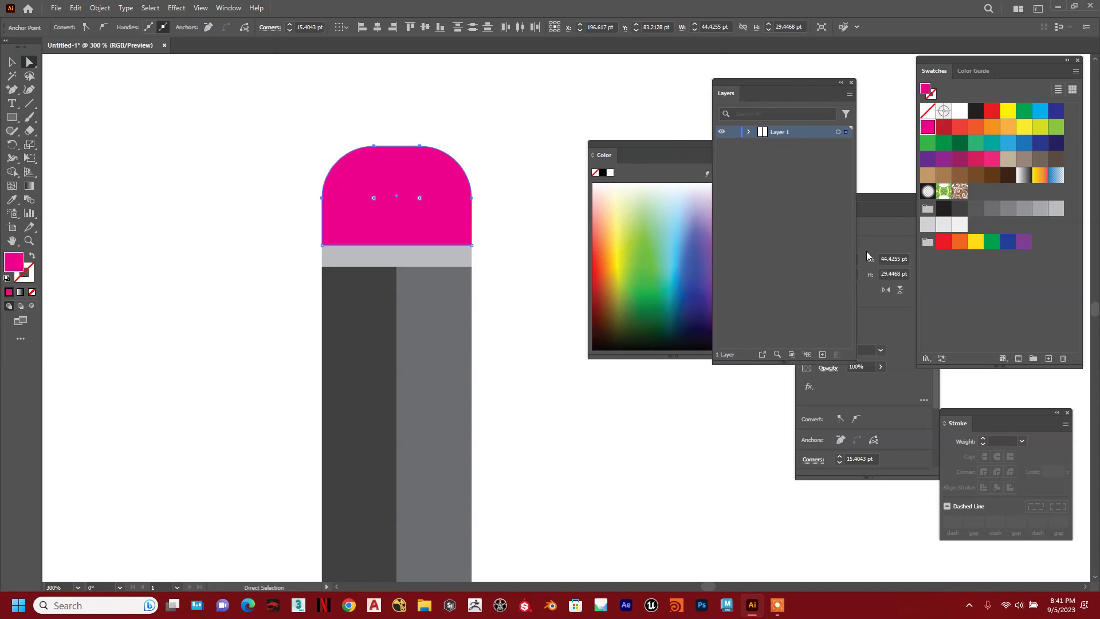
click(11, 62)
click(559, 382)
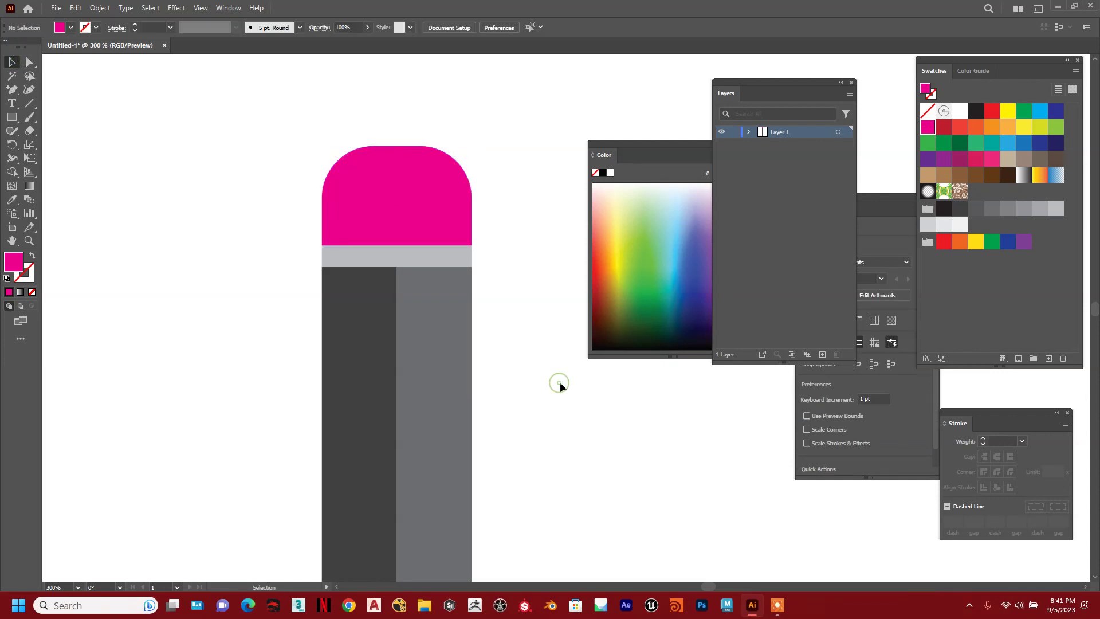
Step: Create a three-sided polygon with a 50 pt radius beside the pencil body
key(ctrl+minus)
key(ctrl+minus)
key(ctrl+minus)
drag(582, 405, 420, 277)
key(ctrl+minus)
key(ctrl+minus)
key(ctrl+plus)
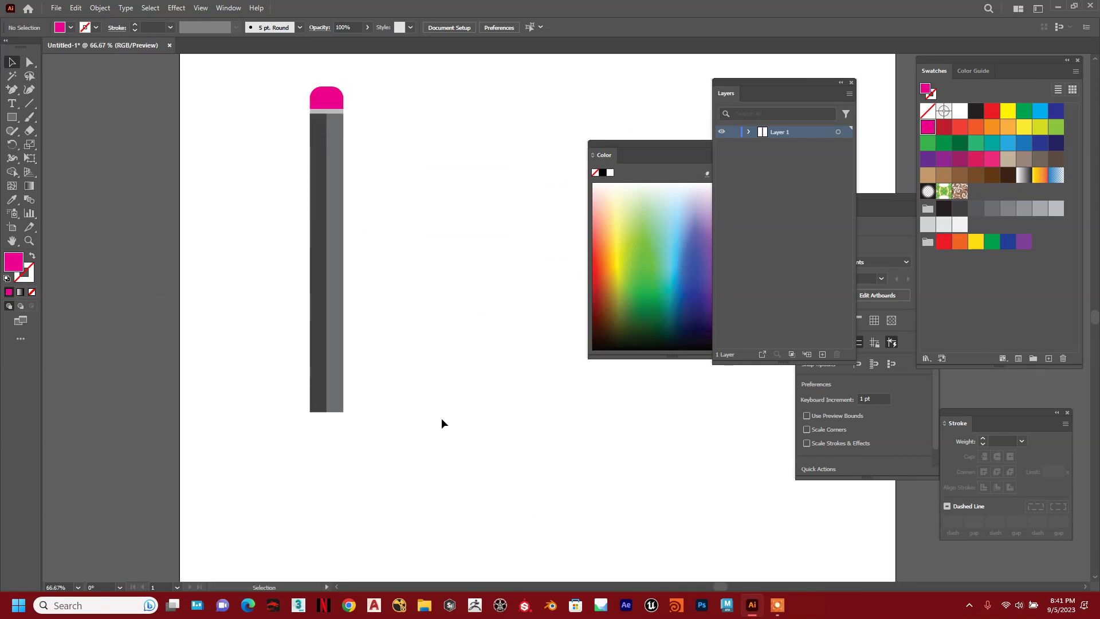
drag(437, 407, 469, 397)
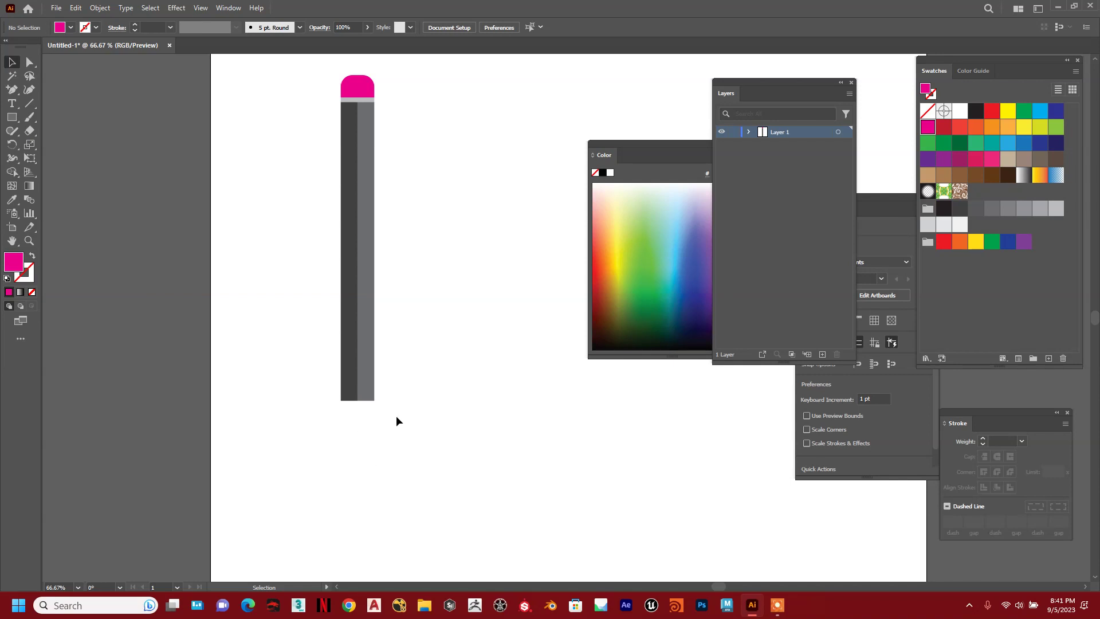
click(14, 119)
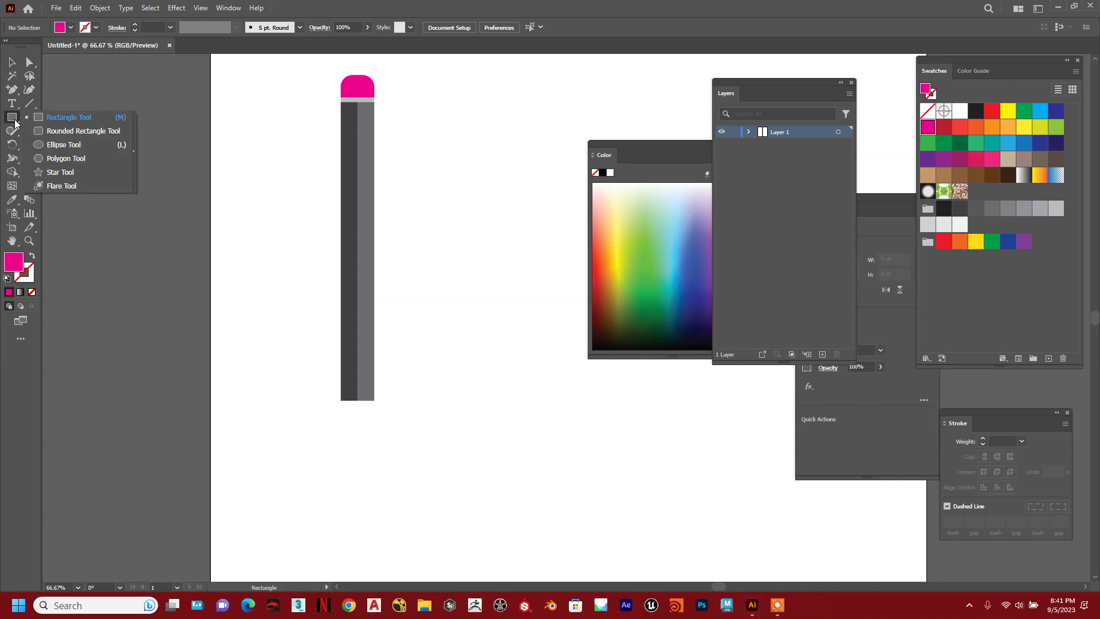
click(66, 158)
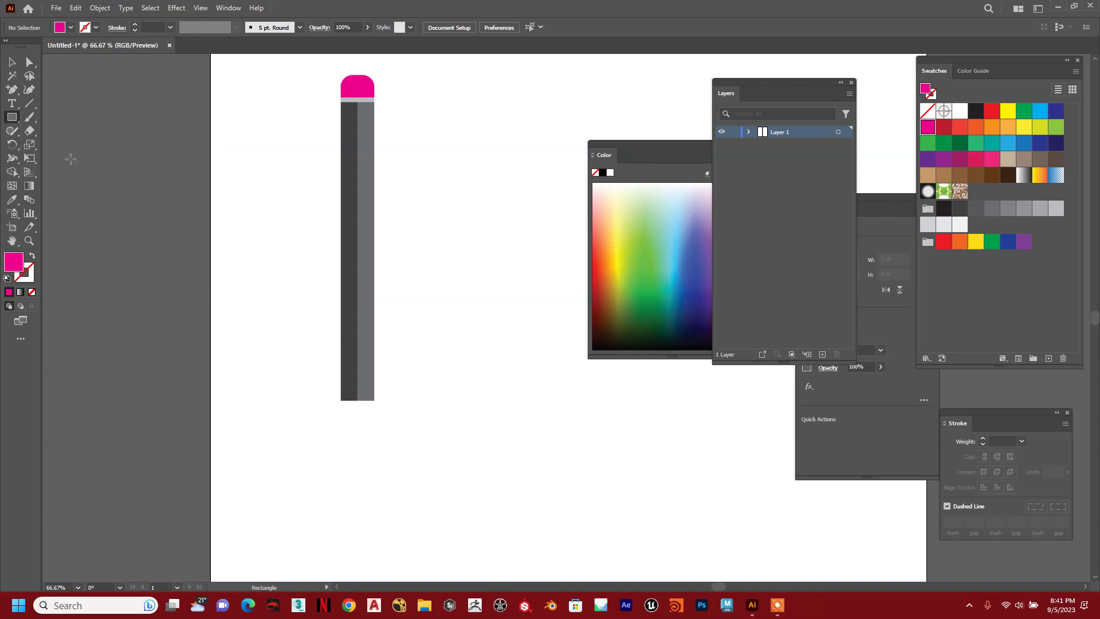
click(462, 183)
drag(701, 181, 605, 179)
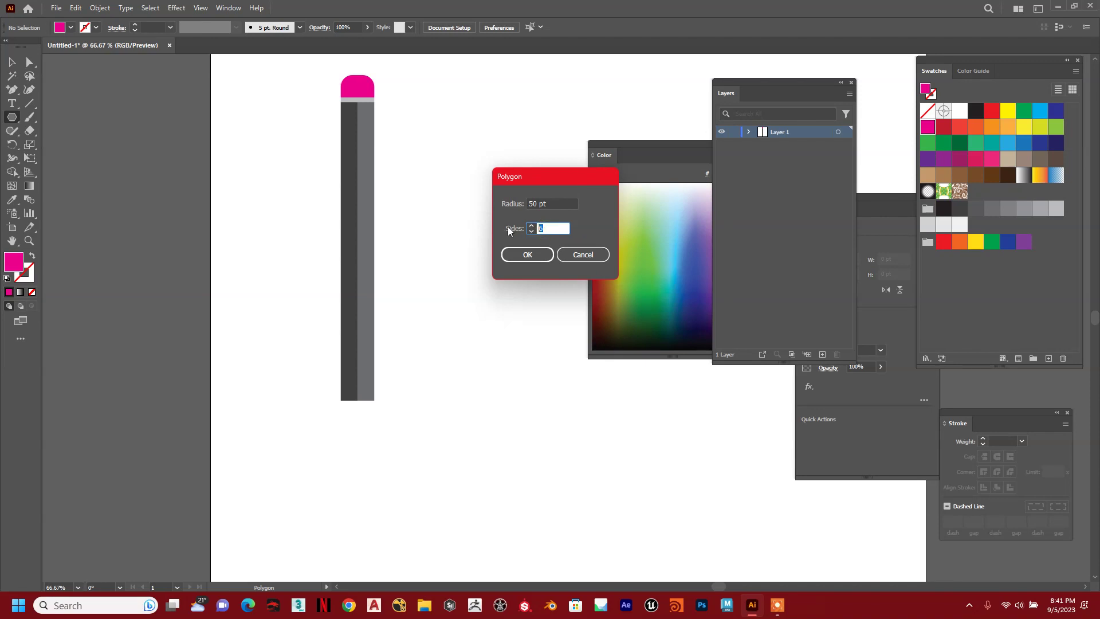
text(3)
key(Return)
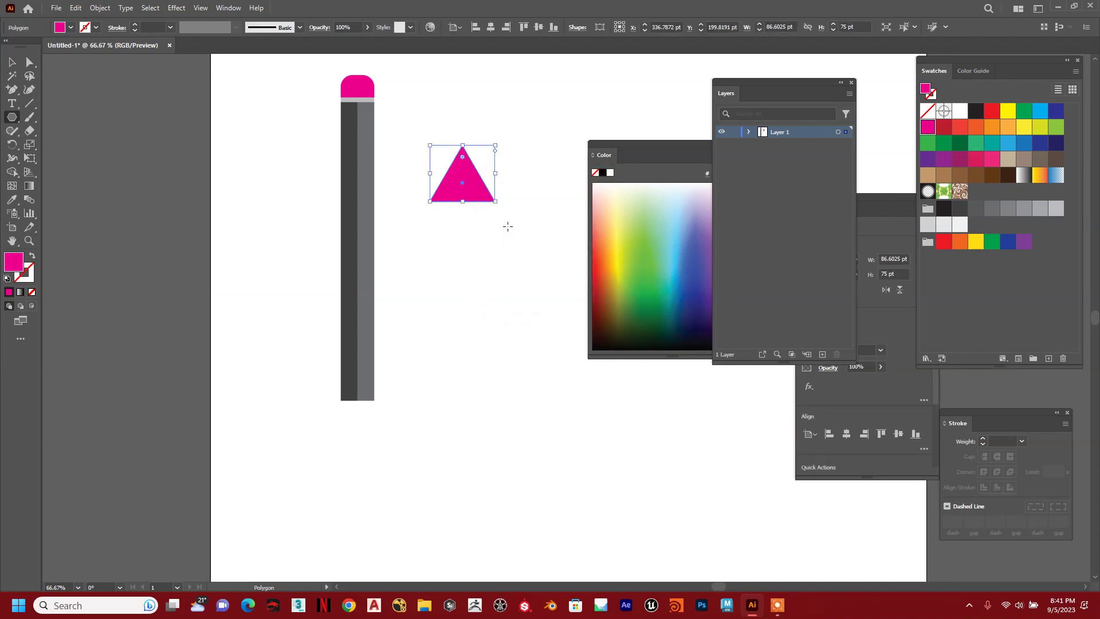
Step: Turn the triangle point-down, shrink it to about 39 × 34 pt and place it under the pencil body
click(11, 61)
drag(454, 177, 450, 248)
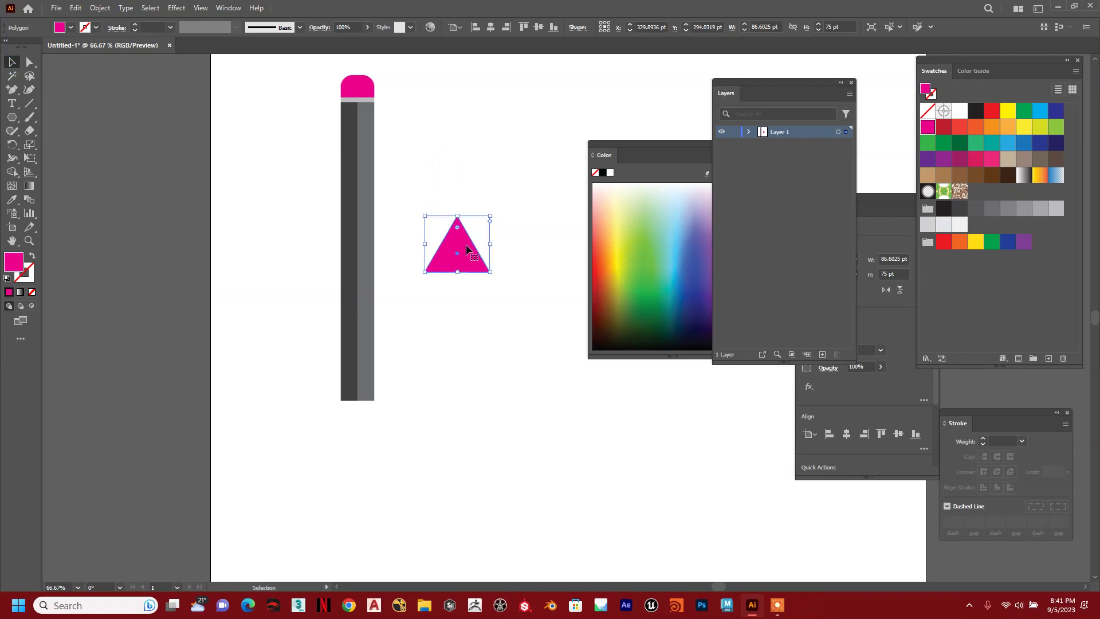
mouse_move(497, 213)
mouse_down()
mouse_move(495, 252)
mouse_move(472, 290)
mouse_move(420, 290)
mouse_up()
drag(480, 250, 397, 417)
drag(406, 458, 371, 451)
Step: Fit the triangle against the base of the pencil body at about 44.5 × 38.6 pt and fill it dark gray
key(ctrl+equal)
key(ctrl+equal)
key(ctrl+equal)
key(ctrl+equal)
key(ctrl+equal)
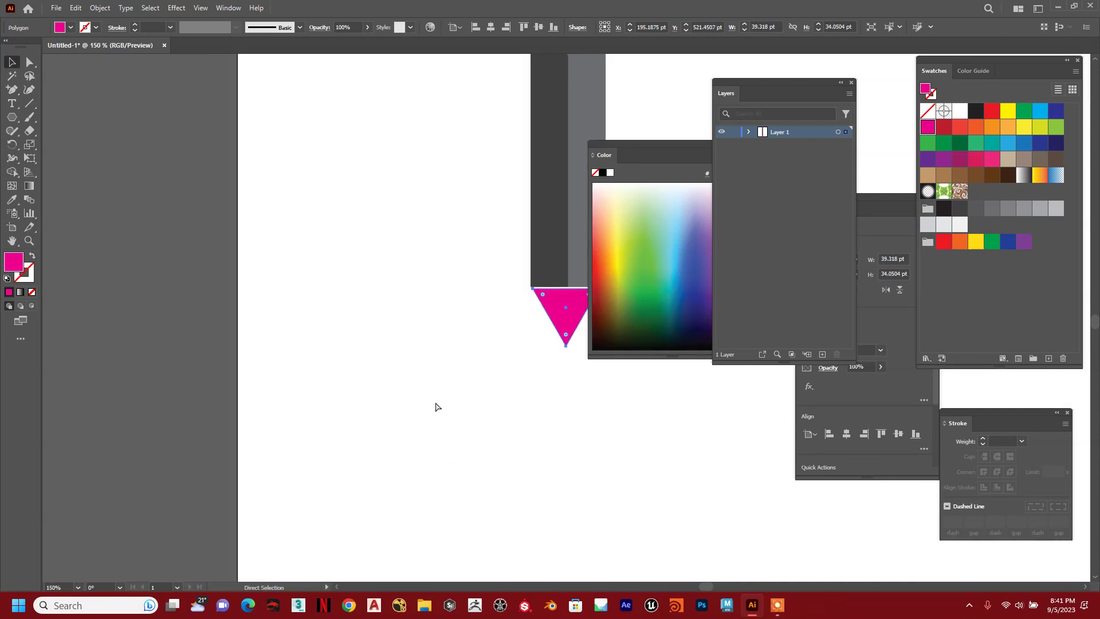
drag(492, 306, 337, 338)
drag(420, 301, 415, 297)
drag(498, 427, 545, 442)
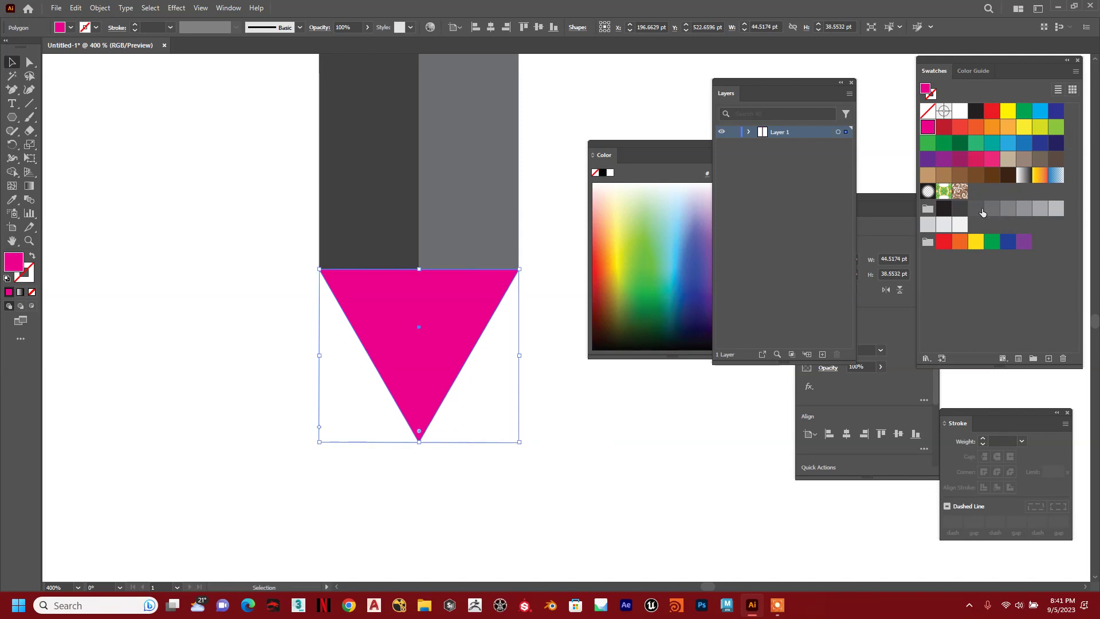
click(677, 457)
Step: Copy the dark gray triangle, scale the copy to about 20 × 17 pt, align it with the pencil's point and fill it near-black
click(464, 328)
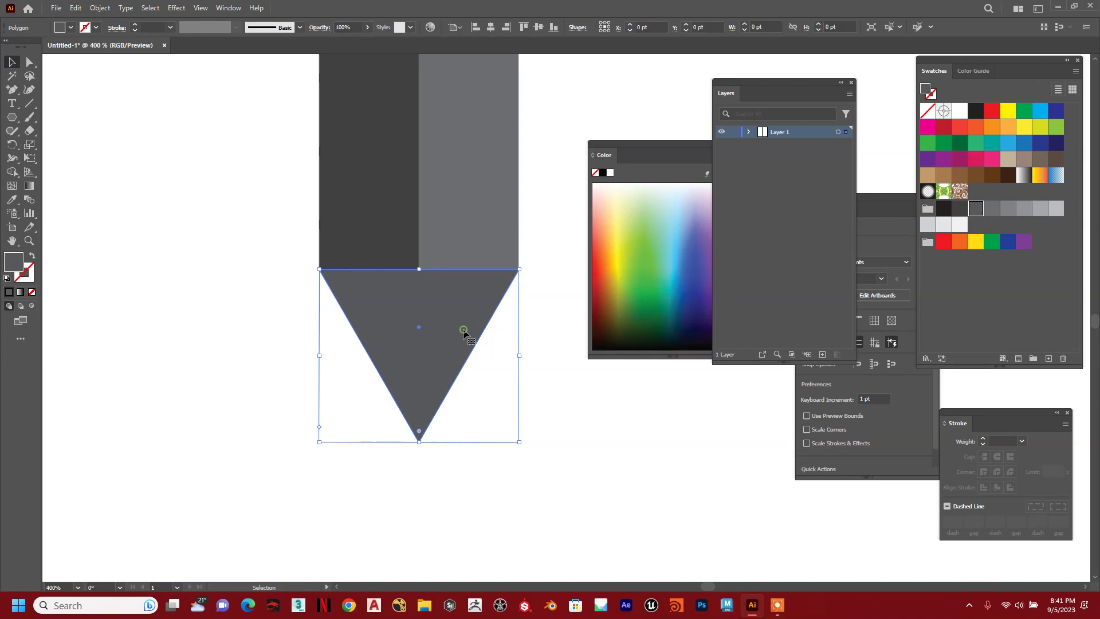
alt+drag(442, 326, 581, 430)
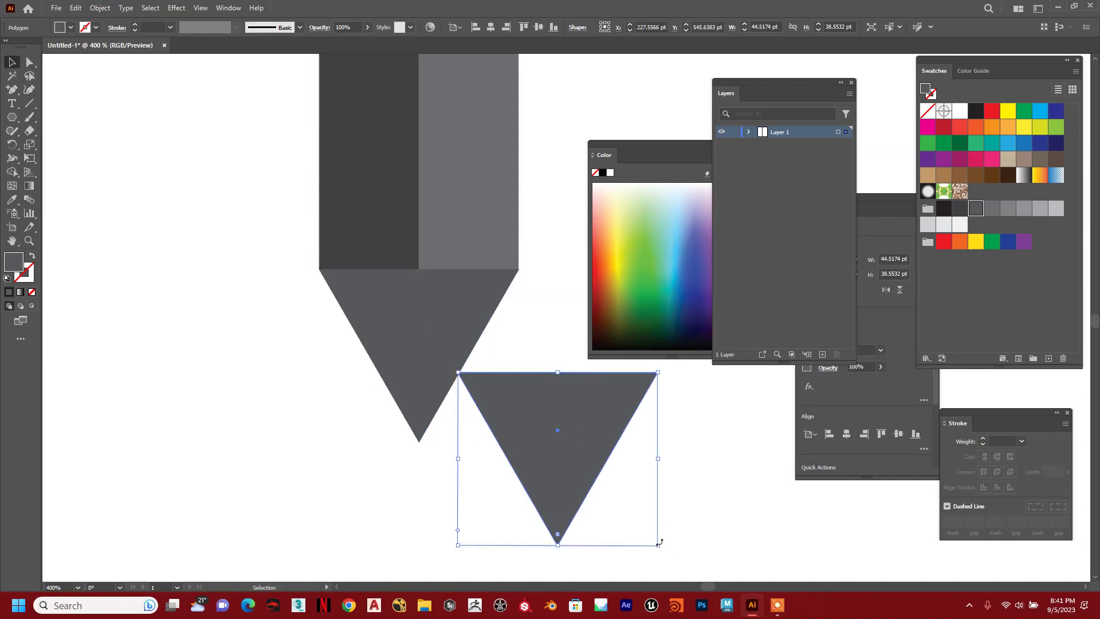
alt+shift+drag(655, 542, 601, 496)
mouse_move(565, 436)
mouse_down()
mouse_move(487, 384)
mouse_move(439, 378)
mouse_move(429, 390)
mouse_up()
click(943, 208)
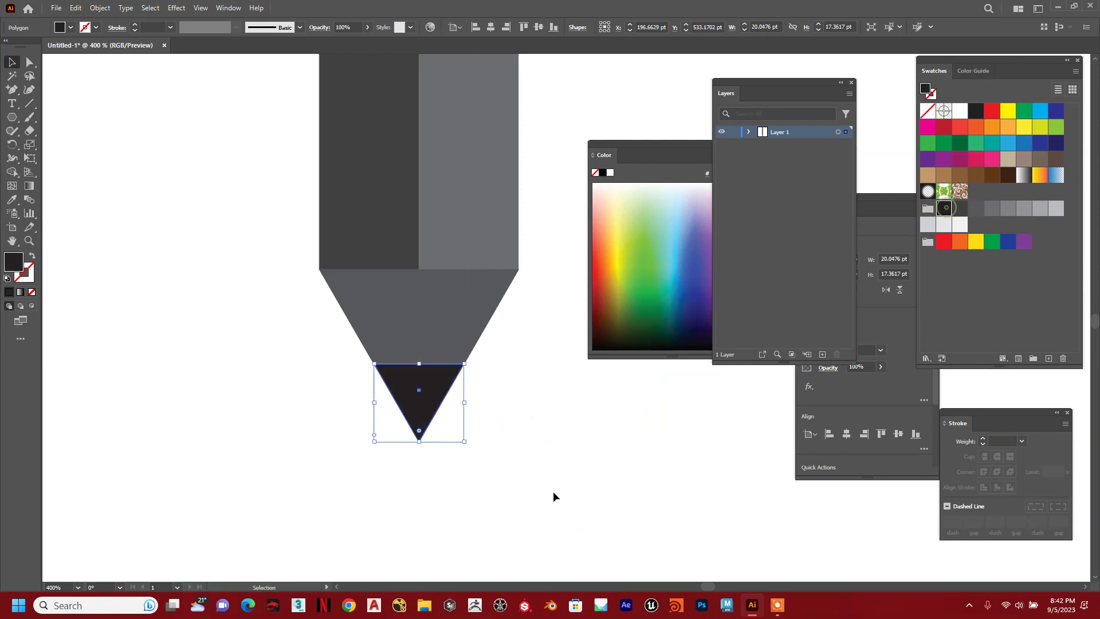
click(553, 473)
key(ctrl+minus)
key(ctrl+minus)
key(ctrl+minus)
key(ctrl+minus)
key(ctrl+minus)
key(ctrl+minus)
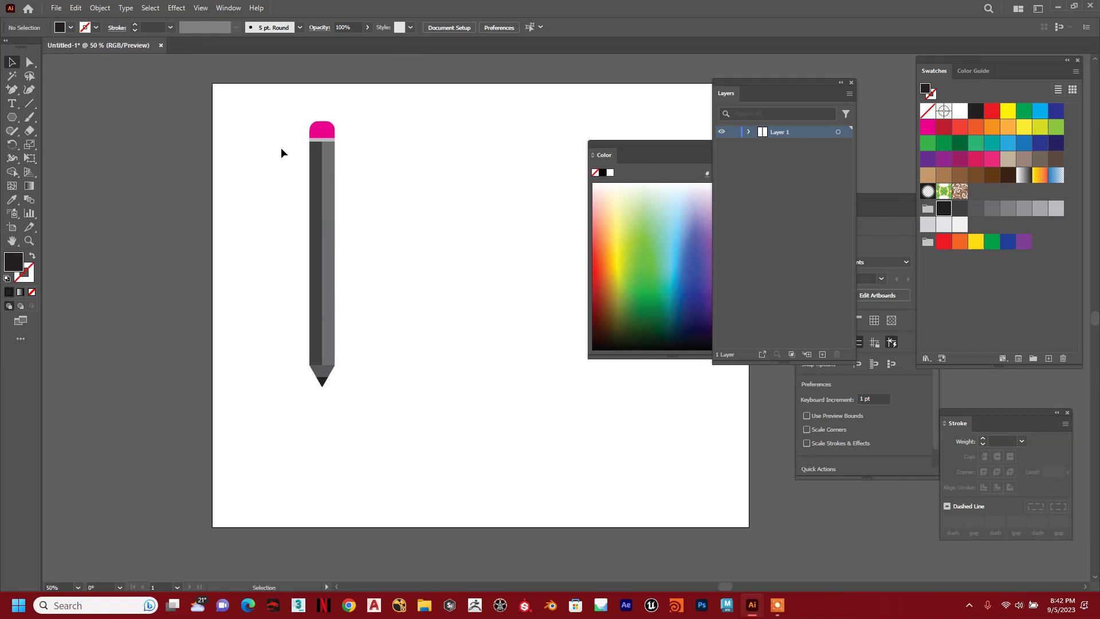
Step: Group all parts of the pencil, from the magenta eraser to the dark tip, into one object
drag(269, 114, 431, 444)
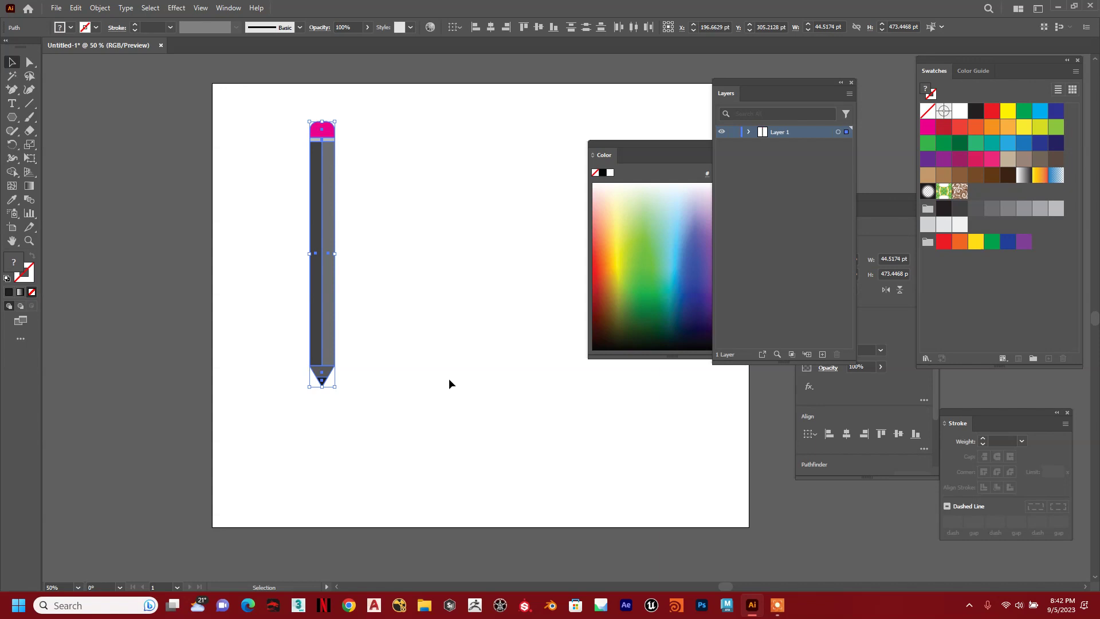
key(a)
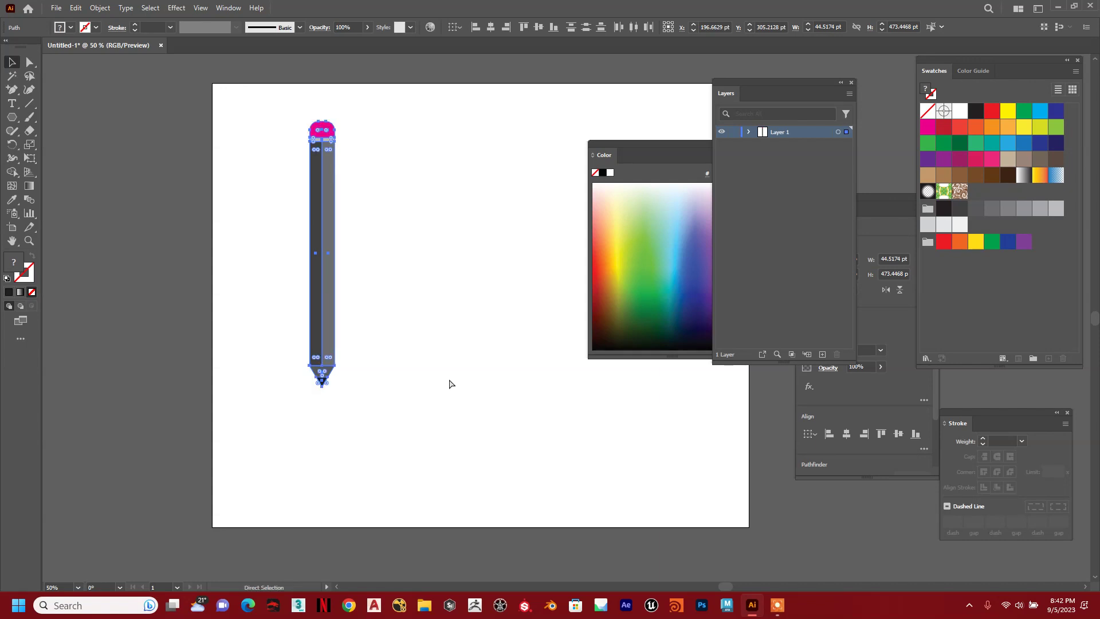
key(ctrl+g)
click(423, 297)
Step: Move the grouped pencil closer to the artboard's left edge and slightly down
mouse_move(333, 216)
mouse_down()
mouse_move(337, 227)
mouse_move(259, 225)
mouse_move(275, 232)
mouse_move(265, 221)
mouse_up()
click(422, 261)
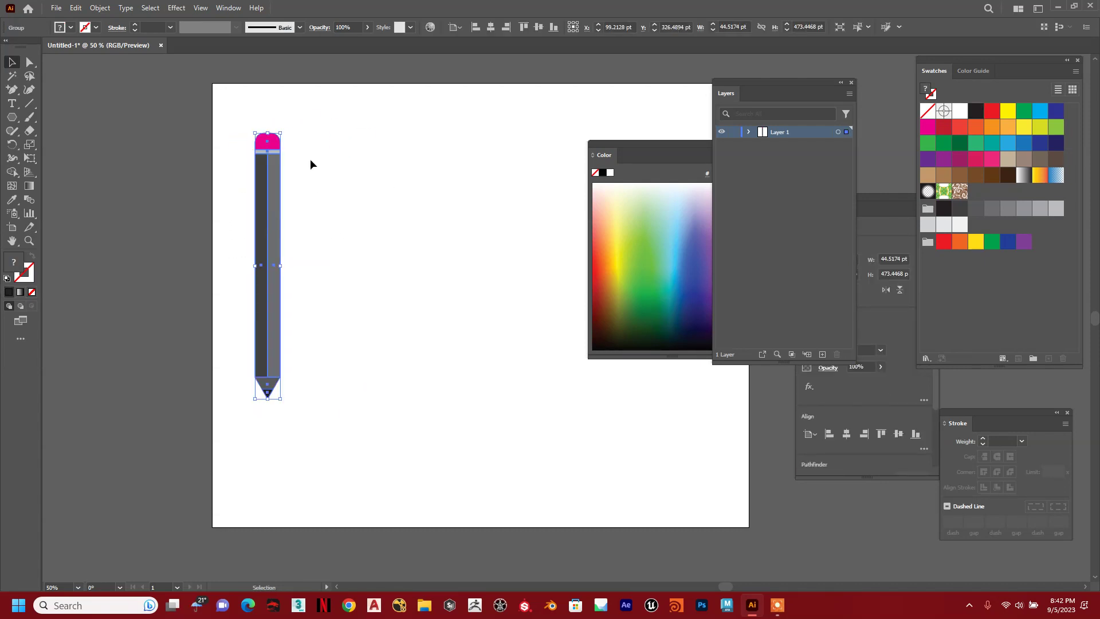
mouse_move(261, 265)
mouse_down()
mouse_move(301, 252)
mouse_move(261, 259)
mouse_up()
click(418, 256)
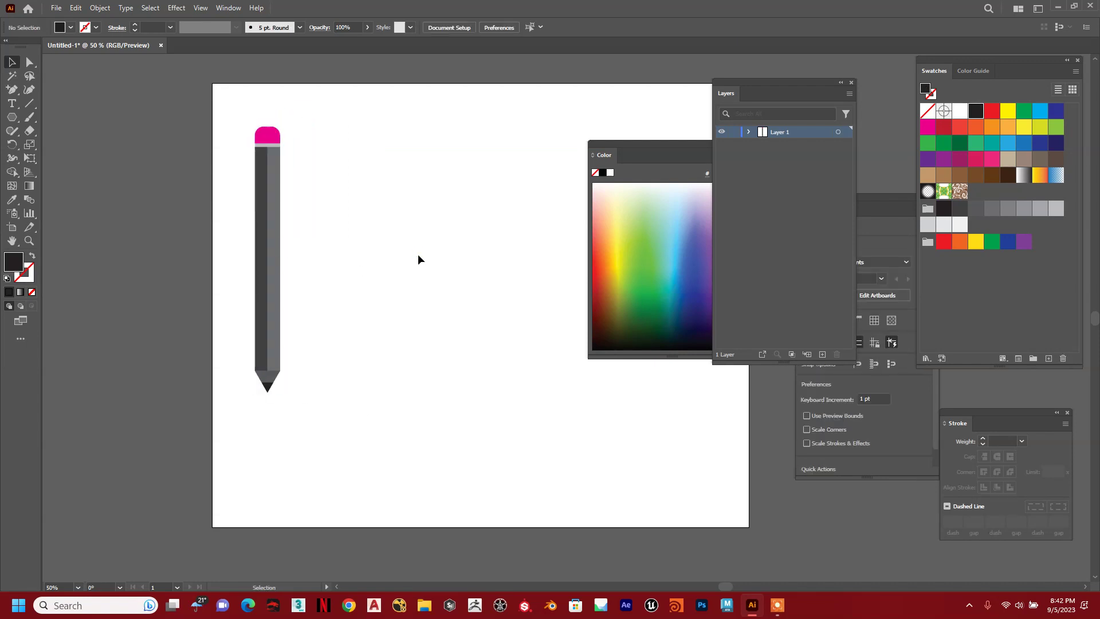
drag(224, 118, 353, 395)
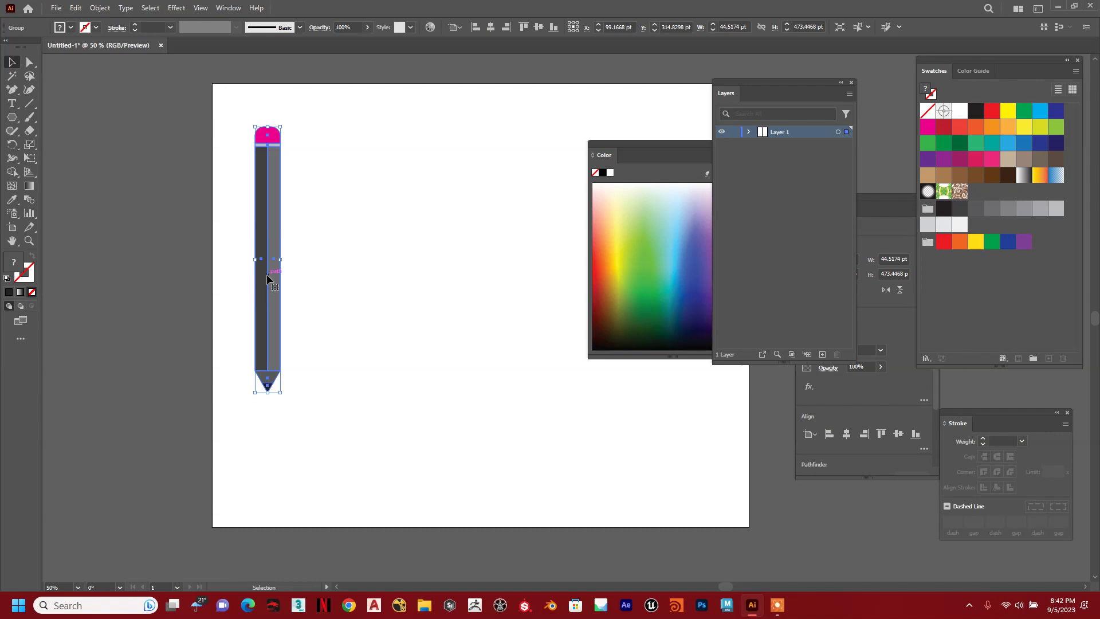
click(338, 269)
drag(351, 251, 360, 230)
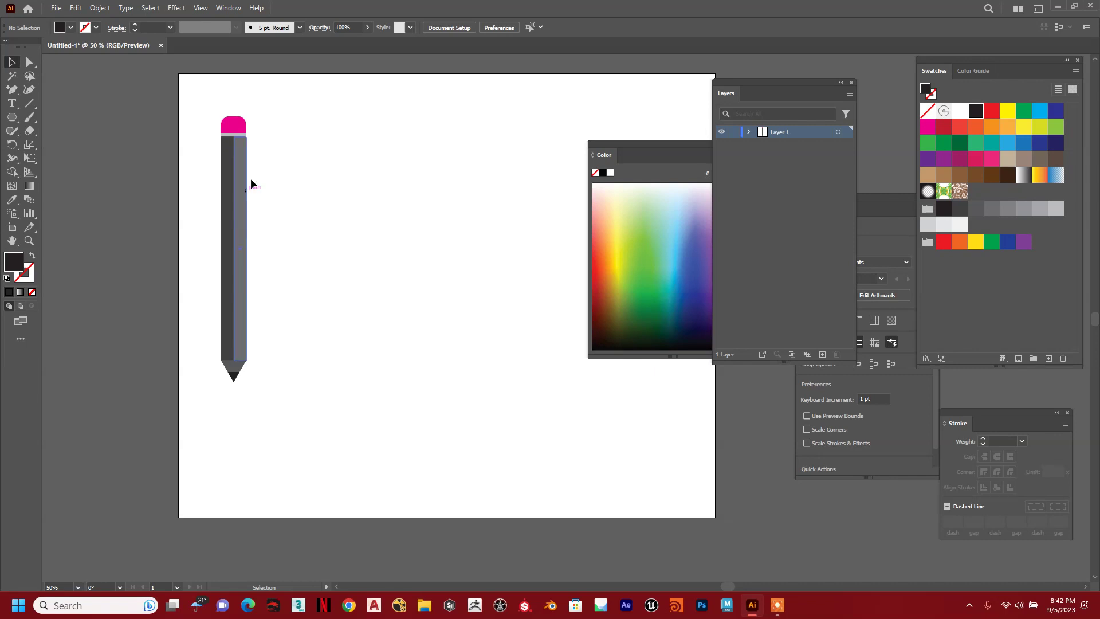
Step: Draw a rectangle about 130 × 86 pt beside the pencil and place a copy of it flush against its right side
click(13, 118)
drag(12, 117, 63, 117)
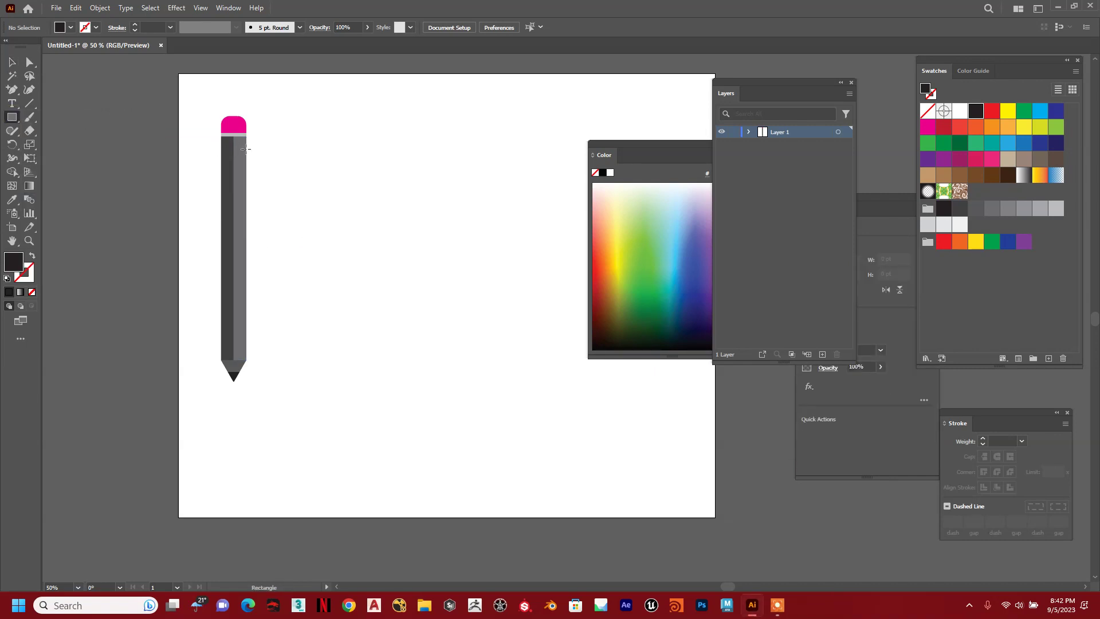
drag(286, 142, 360, 188)
key(v)
click(454, 182)
drag(304, 167, 377, 167)
Step: Fill the rectangle nearer the pencil with a dark gray swatch
click(300, 184)
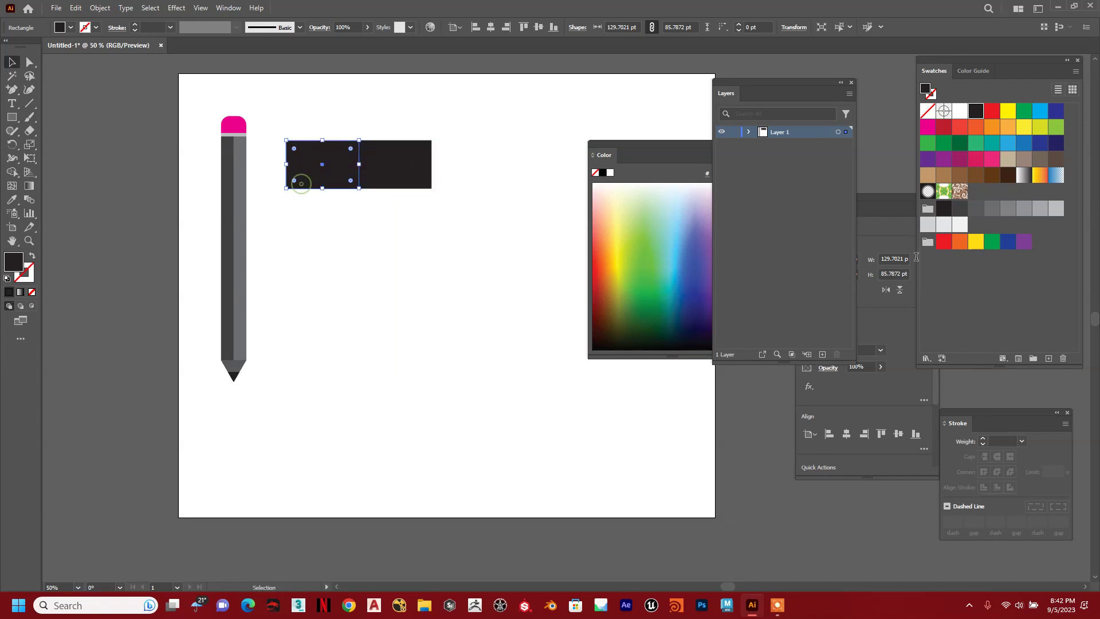
click(978, 217)
click(401, 172)
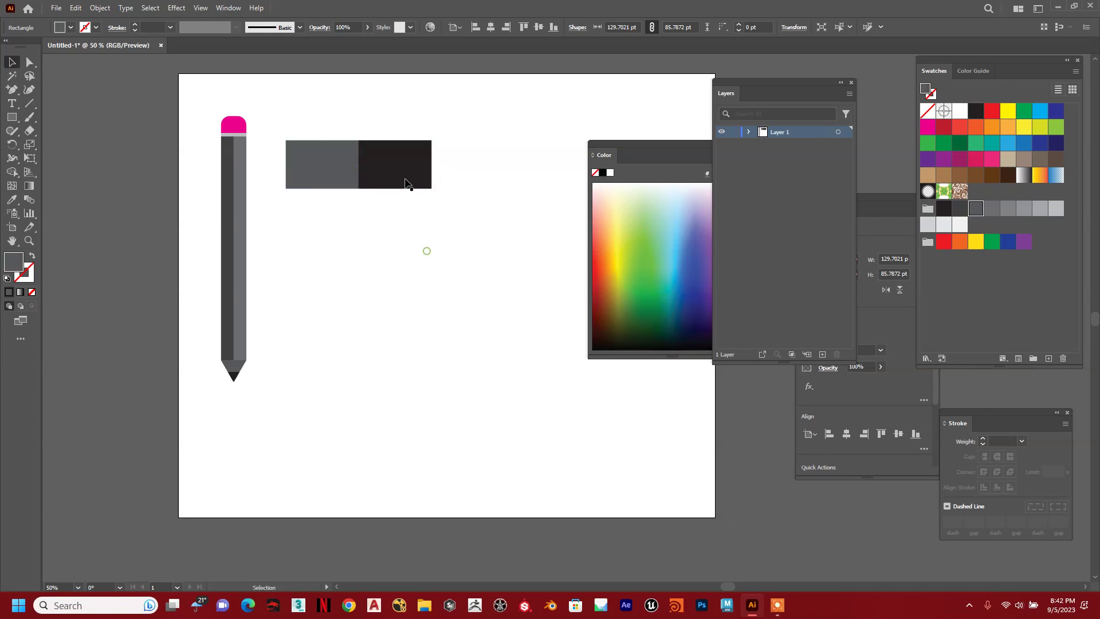
Step: Close the Color, Layers, Properties and Stroke panels to clear the workspace
key(ctrl+1)
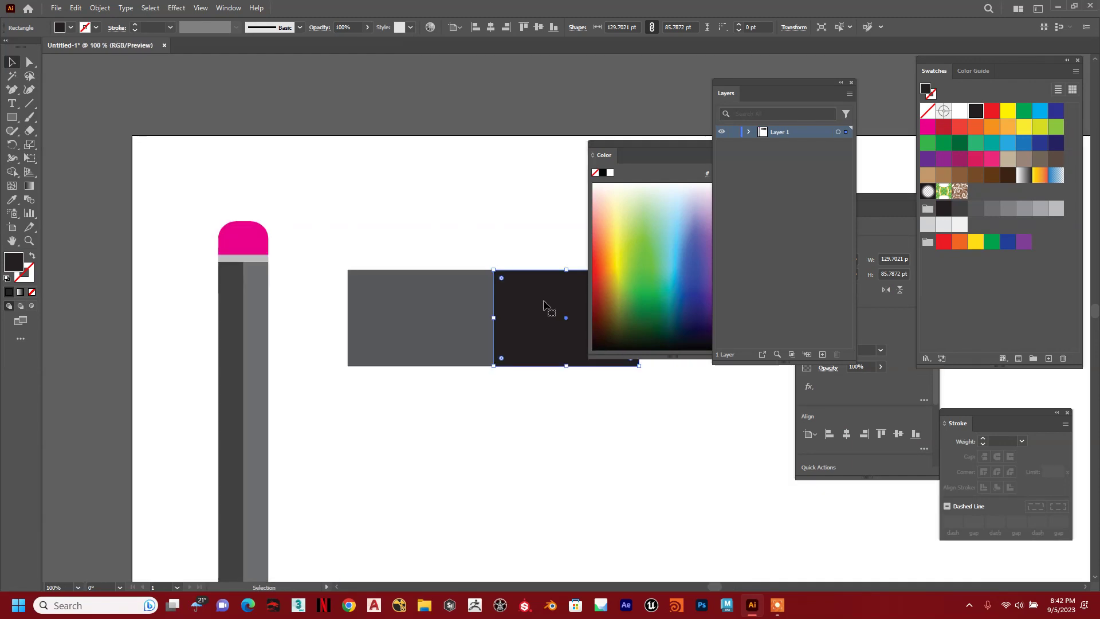
drag(535, 317, 525, 310)
drag(629, 143, 476, 175)
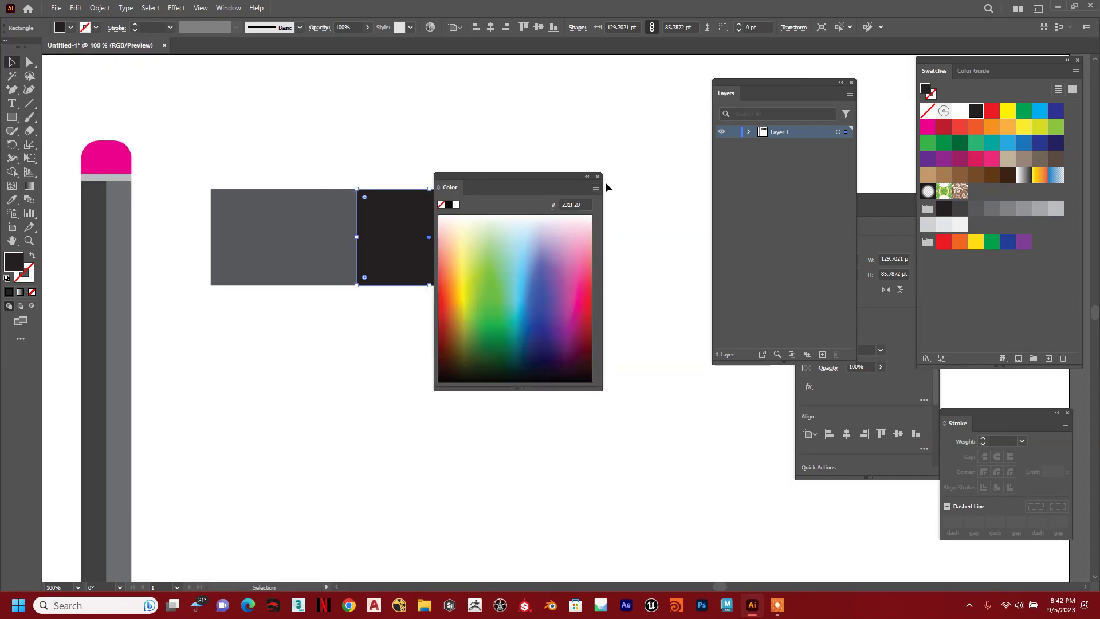
click(597, 177)
click(852, 84)
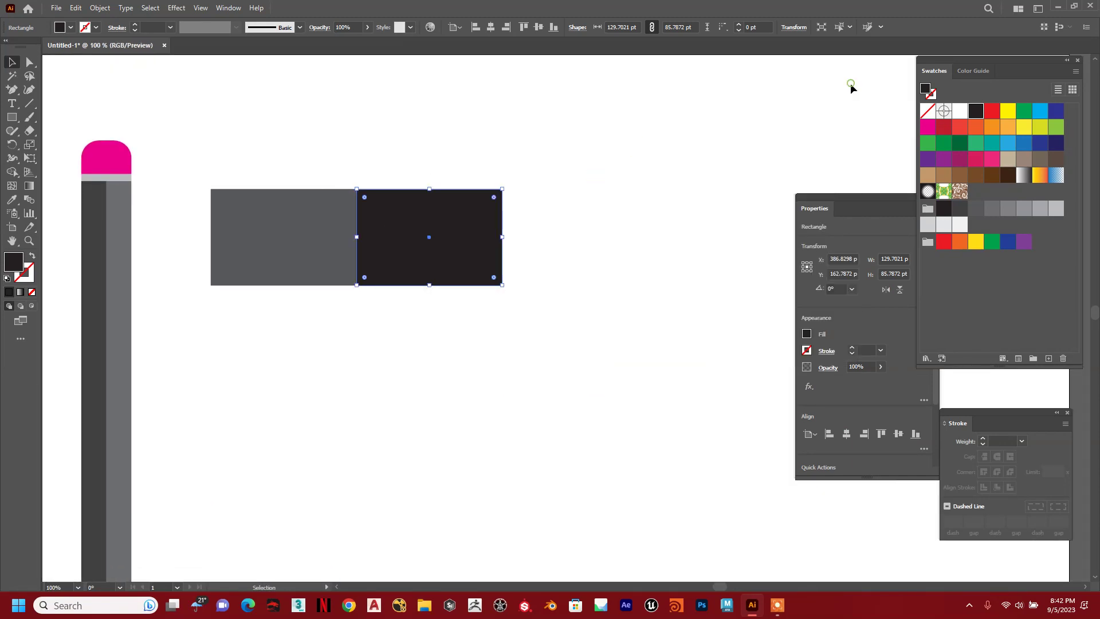
drag(859, 196, 868, 188)
click(898, 185)
drag(796, 315, 818, 305)
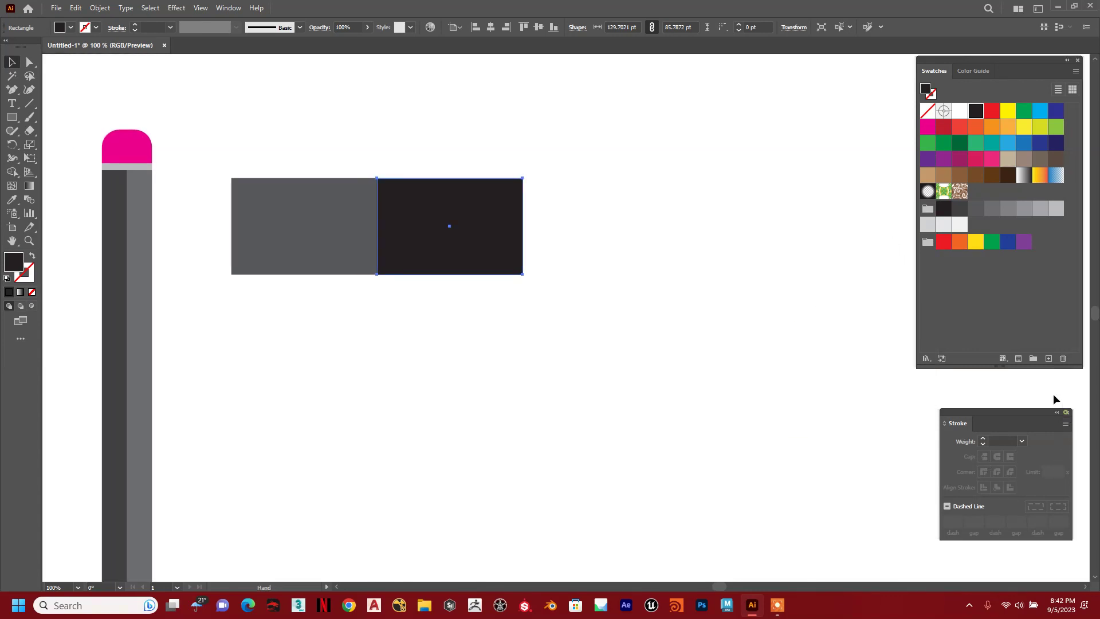
click(1066, 412)
drag(452, 243, 511, 214)
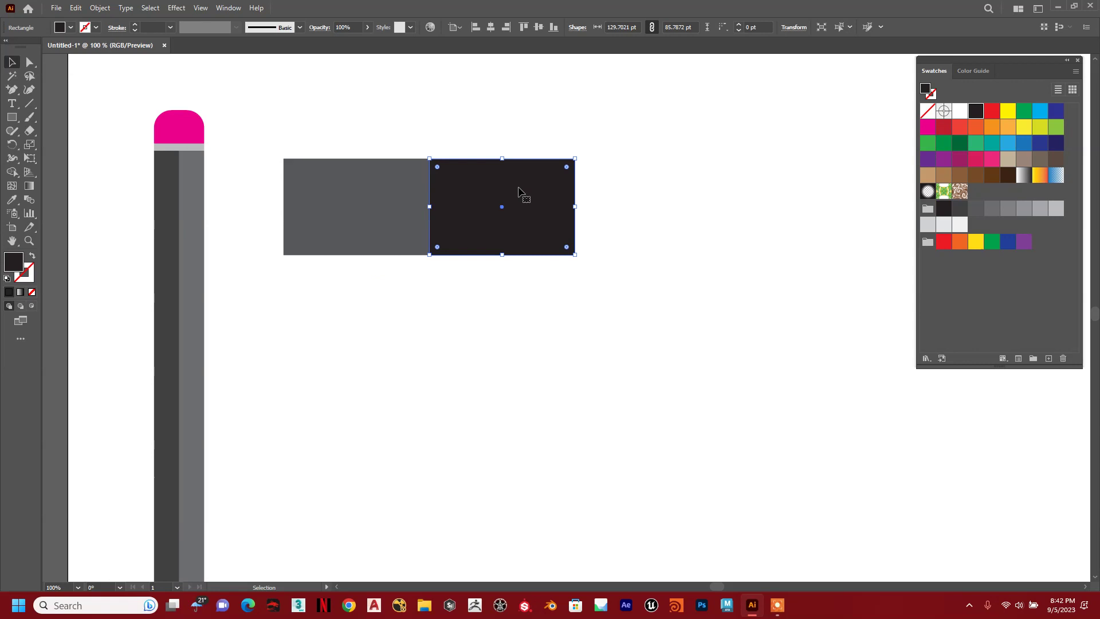
Step: Narrow the near-black rectangle to about 104 pt wide and round its two outer corners to a radius of about 29 pt
drag(574, 206, 546, 206)
click(30, 61)
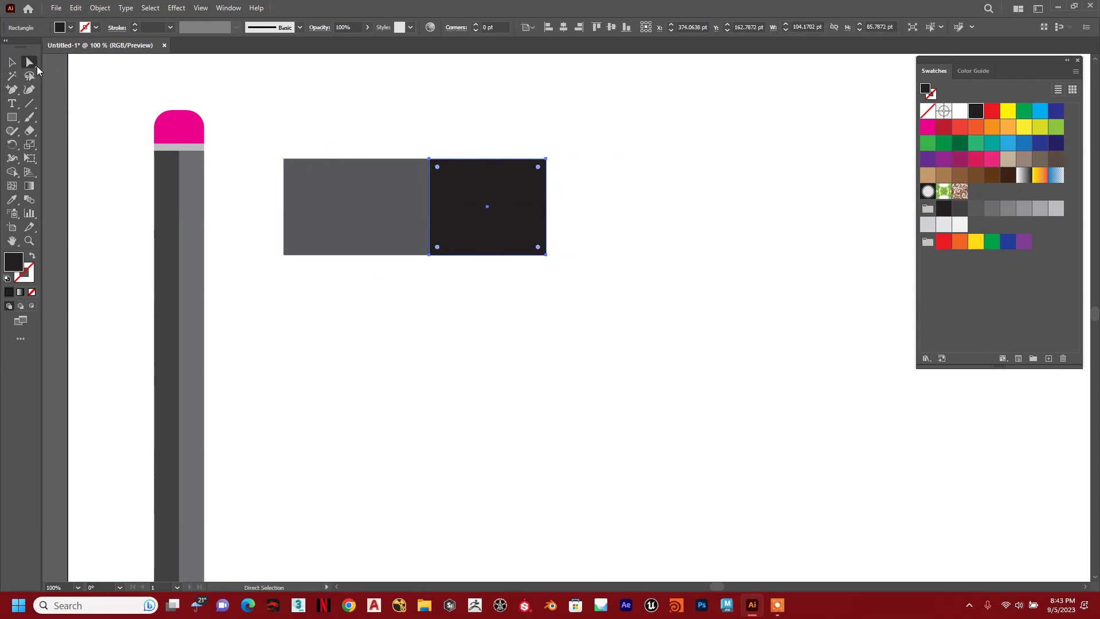
drag(509, 139, 593, 277)
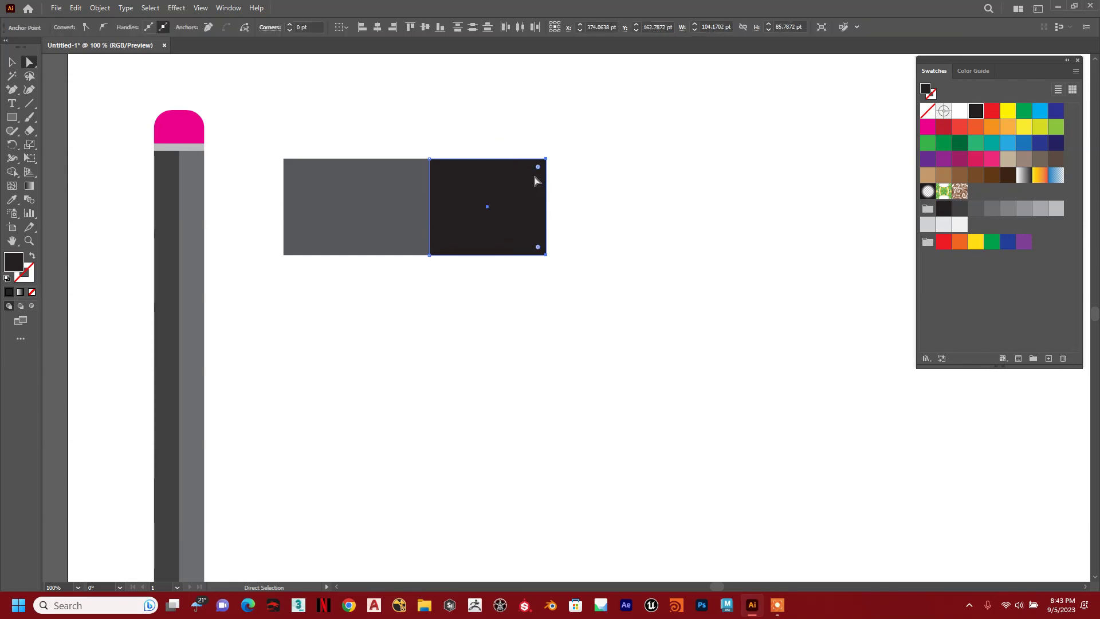
drag(537, 169, 502, 183)
Step: Fill the rounded end shape with a pink swatch slightly softer than the pencil's magenta eraser
click(928, 128)
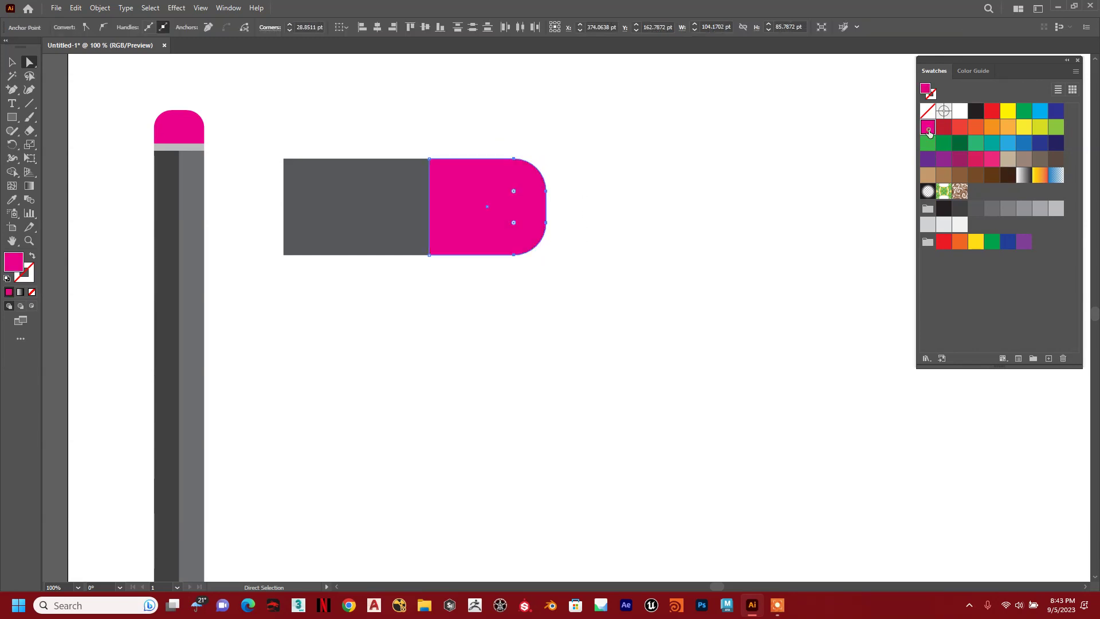
click(992, 161)
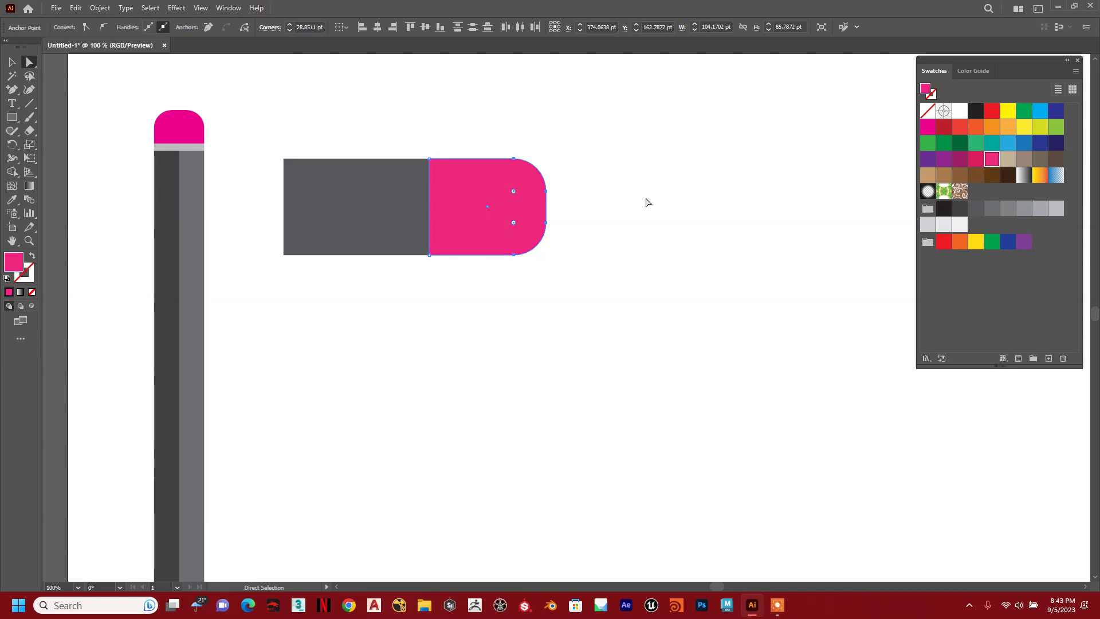
click(12, 61)
click(461, 132)
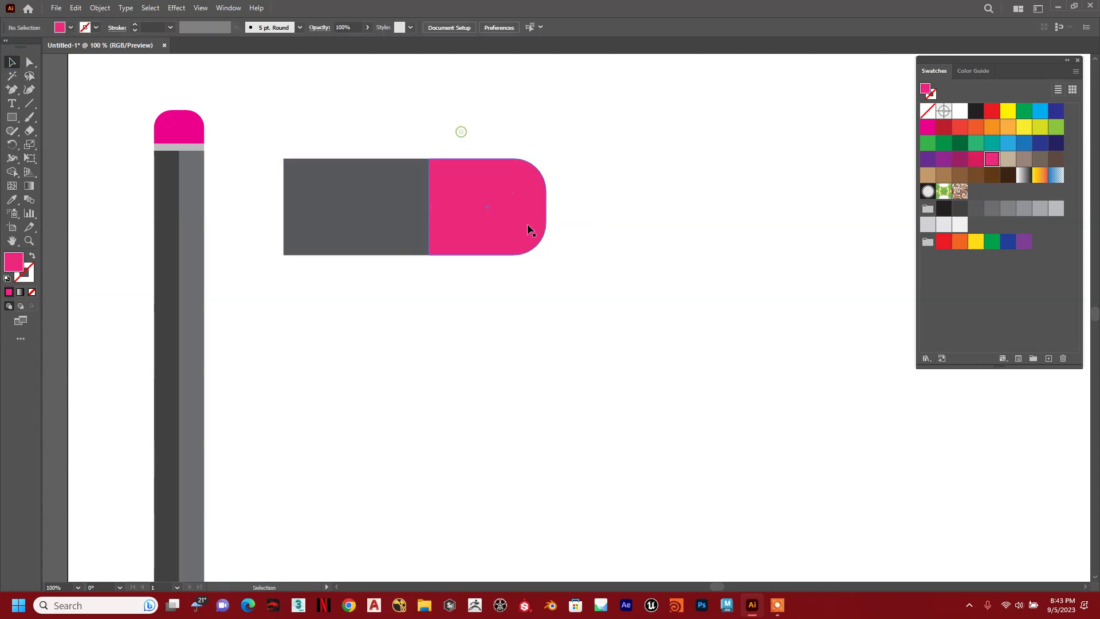
click(499, 198)
click(672, 325)
Step: Group the gray rectangle and the rounded pink shape into a single eraser object
mouse_move(590, 298)
mouse_down()
mouse_move(626, 304)
mouse_move(589, 287)
mouse_move(596, 303)
mouse_up()
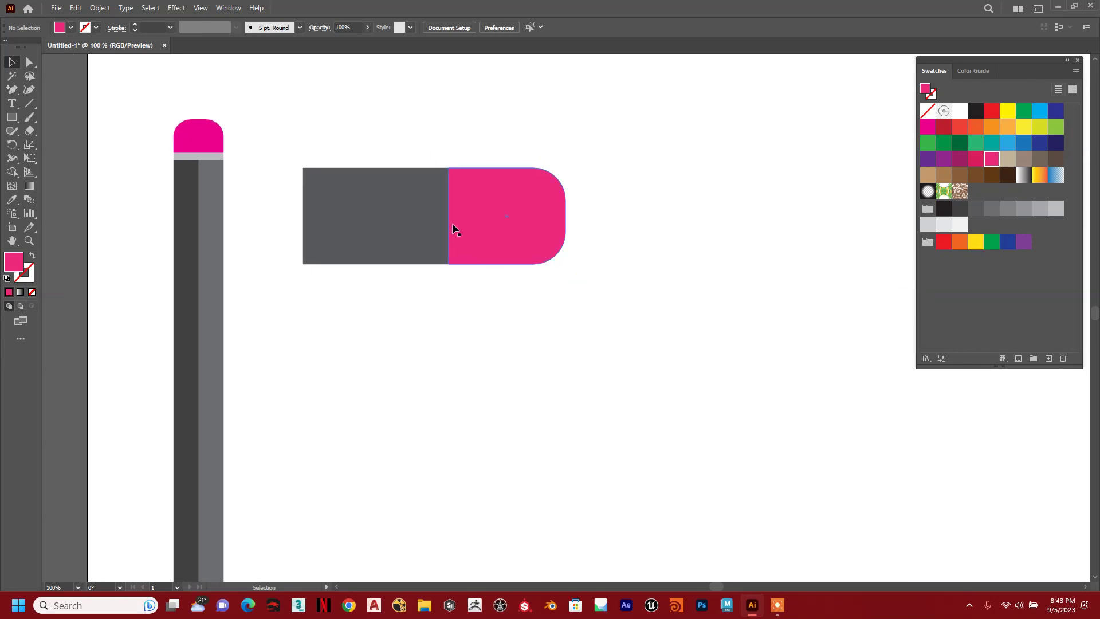
drag(593, 384, 580, 333)
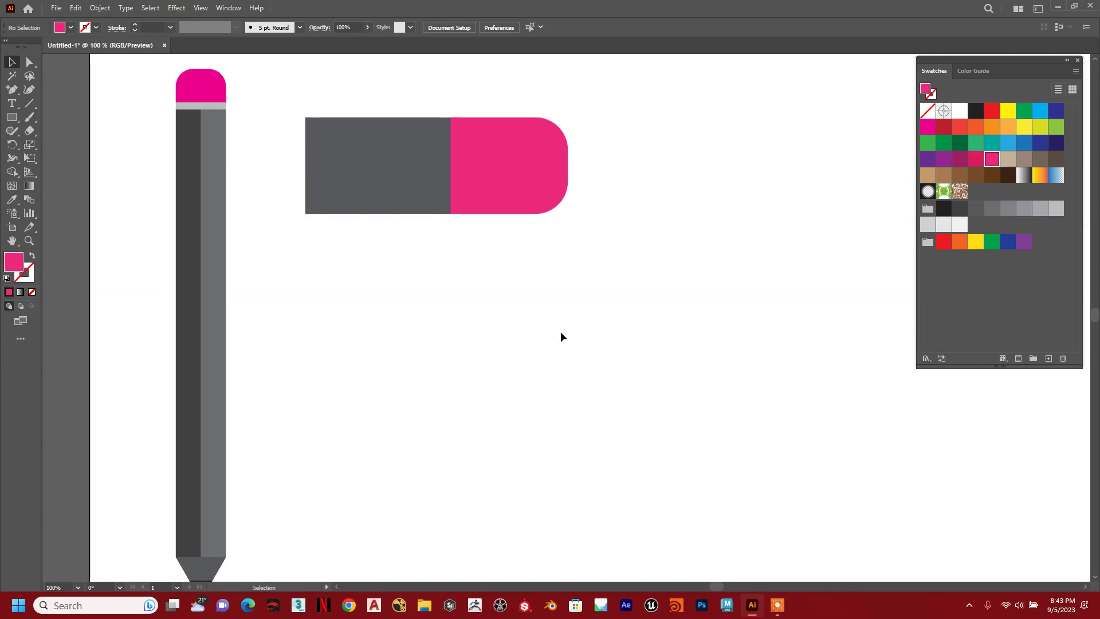
key(ctrl+minus)
drag(609, 331, 594, 311)
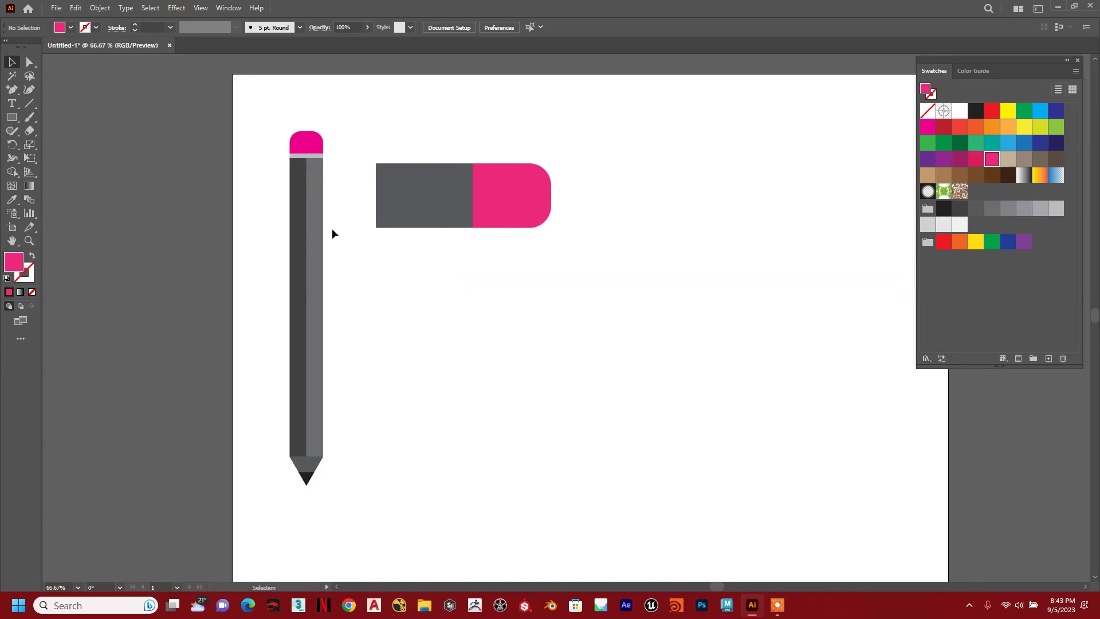
drag(433, 205, 623, 297)
key(a)
key(v)
click(604, 303)
click(467, 201)
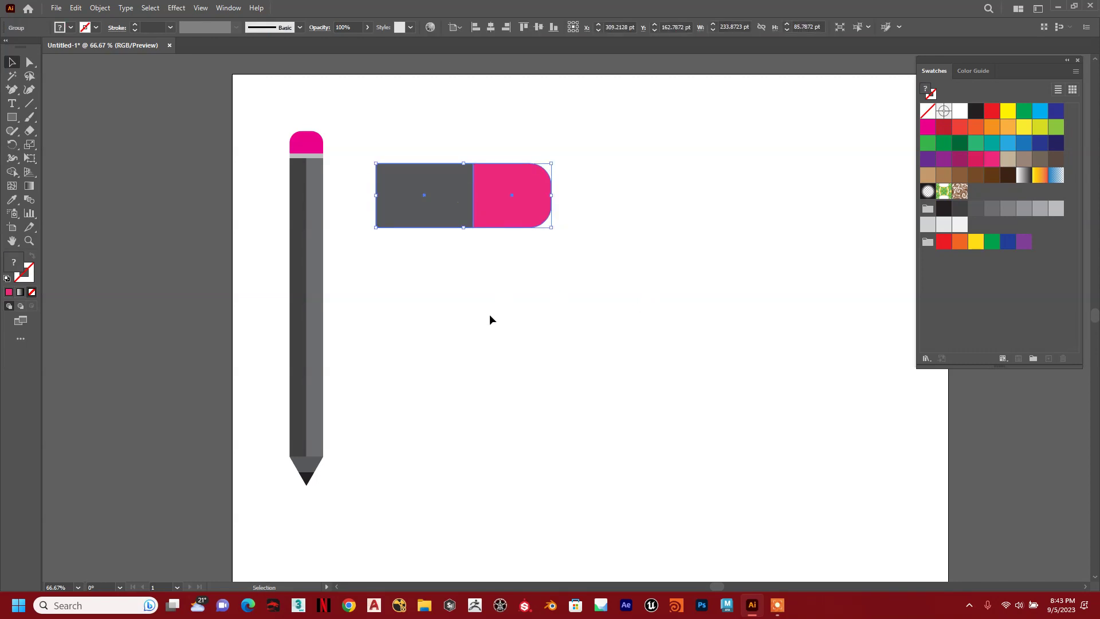
click(159, 216)
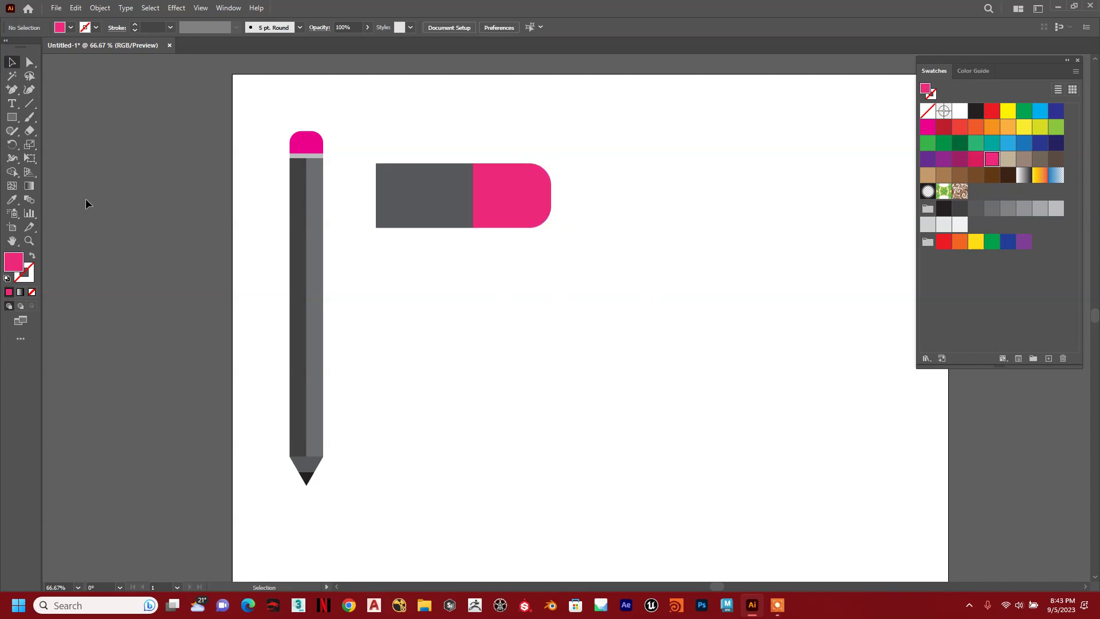
Step: Draw an upright rectangle about 81 × 164 pt below the eraser
click(12, 116)
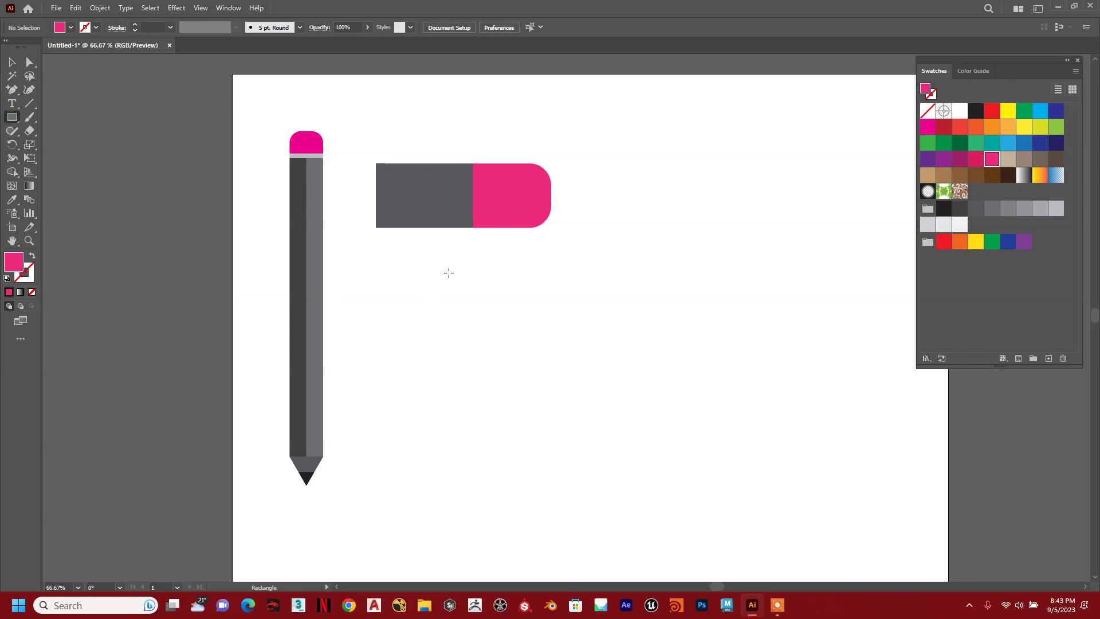
drag(434, 273, 495, 395)
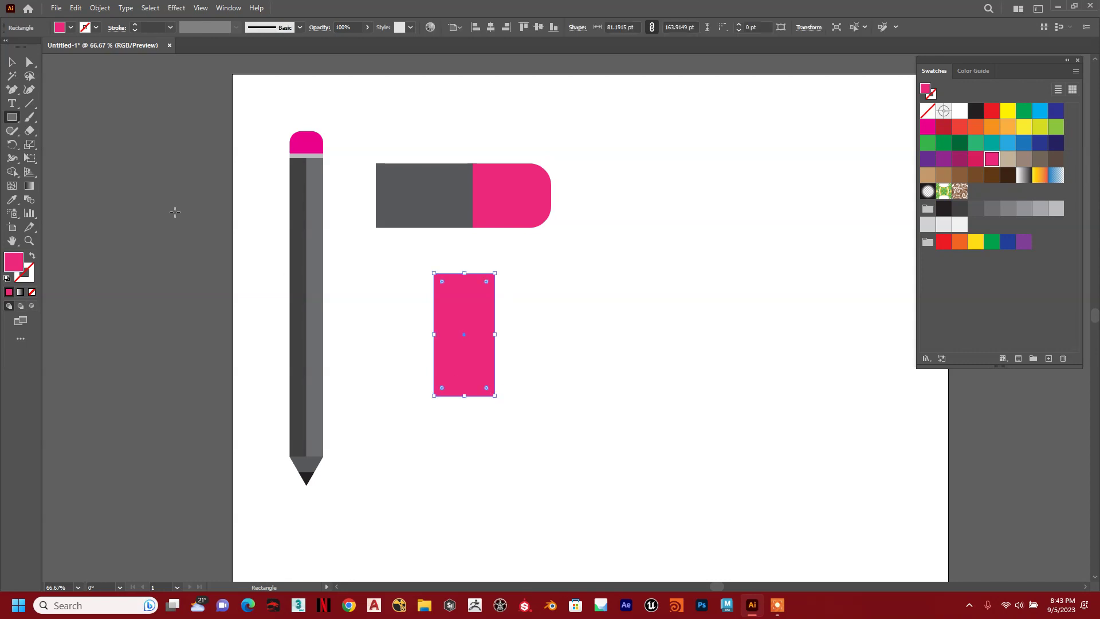
click(13, 62)
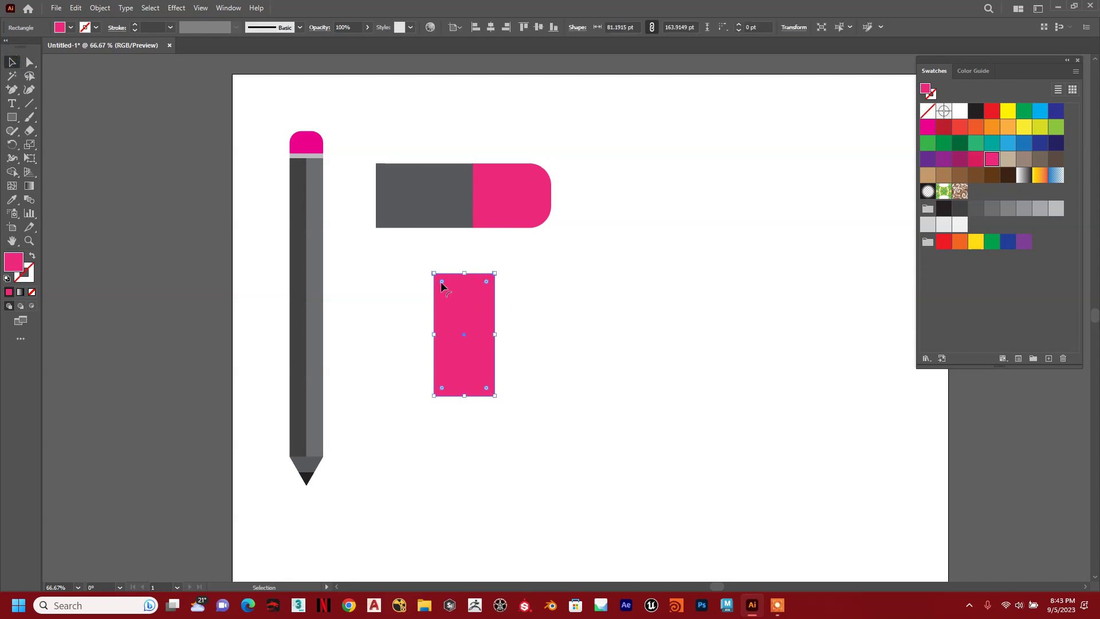
Step: Round the upright rectangle's two left corners to a radius of about 5.4 pt and fill it dark gray
click(30, 62)
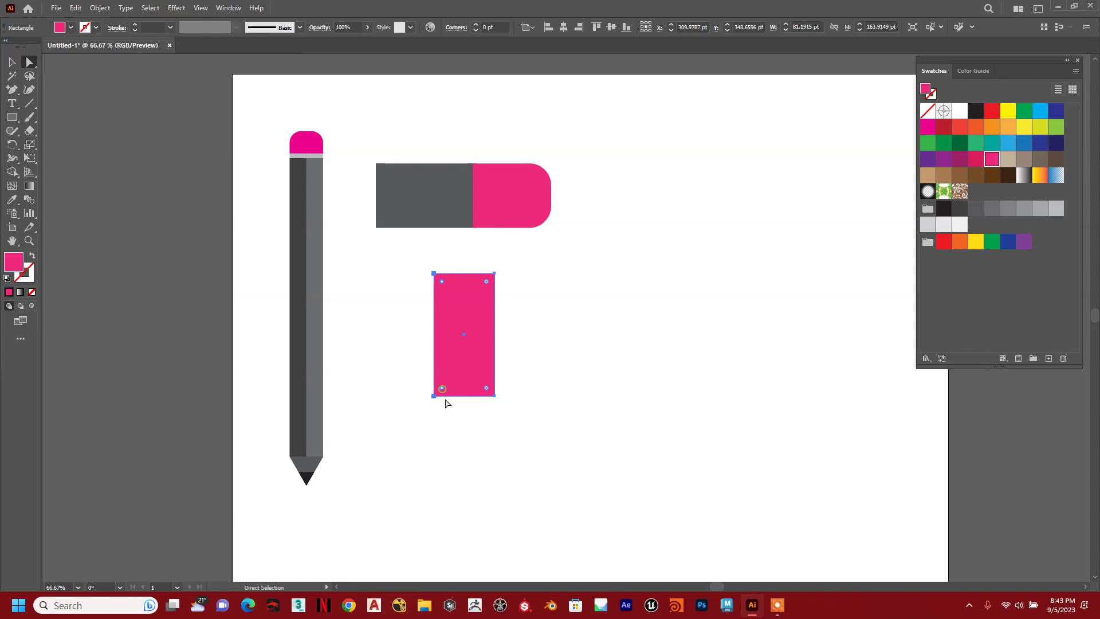
drag(443, 392, 436, 393)
click(12, 62)
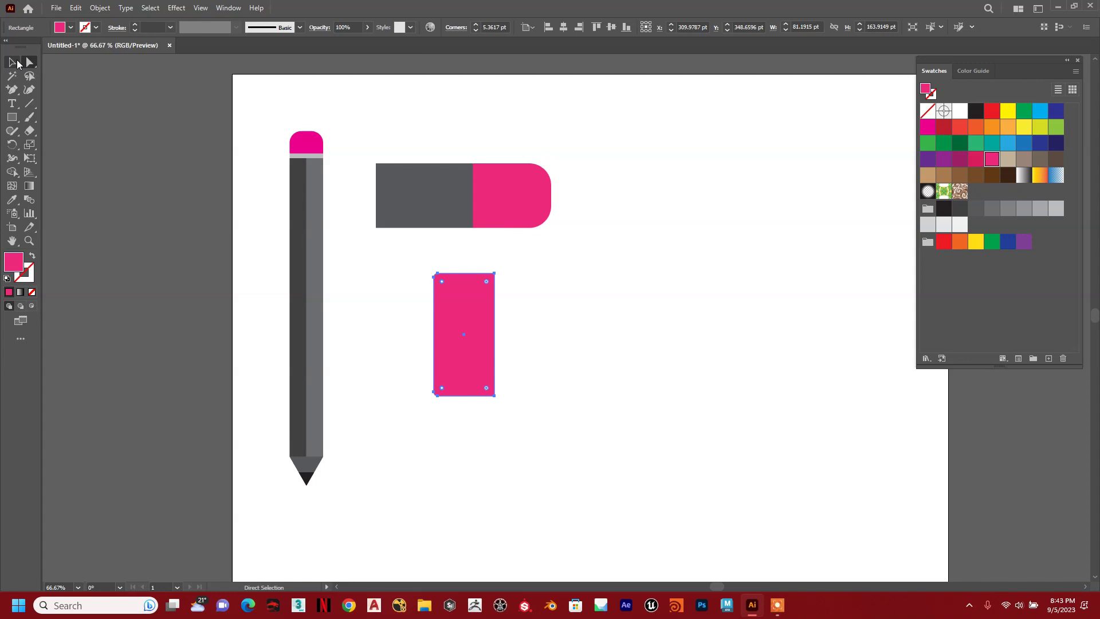
click(961, 212)
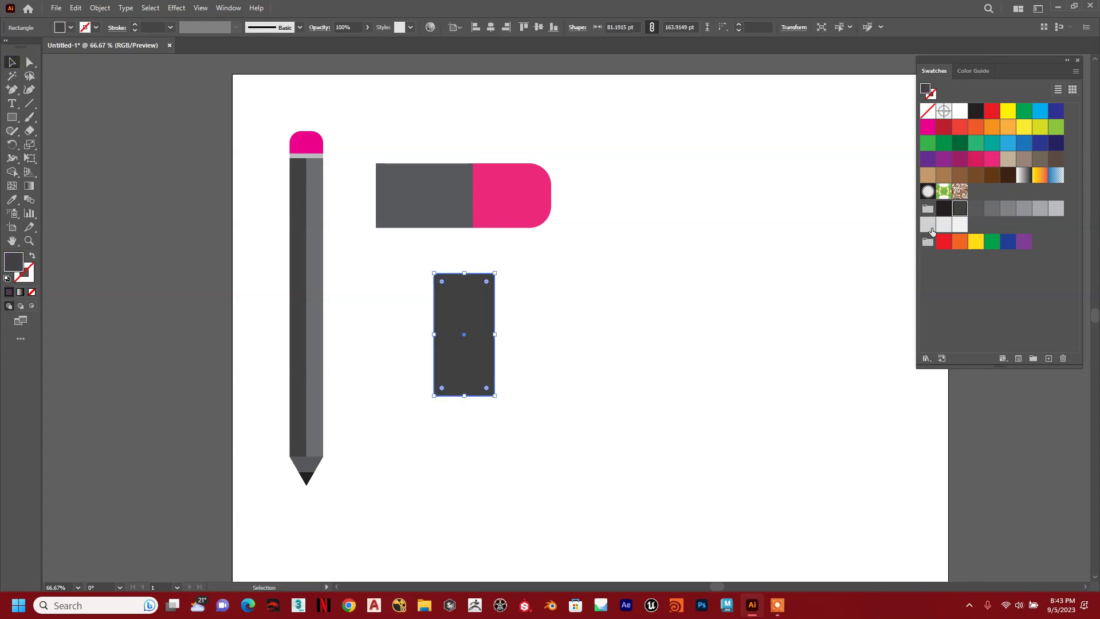
Step: Duplicate the dark gray upright rectangle with a small gap to its right and reflect the copy across the vertical axis
drag(467, 320, 532, 319)
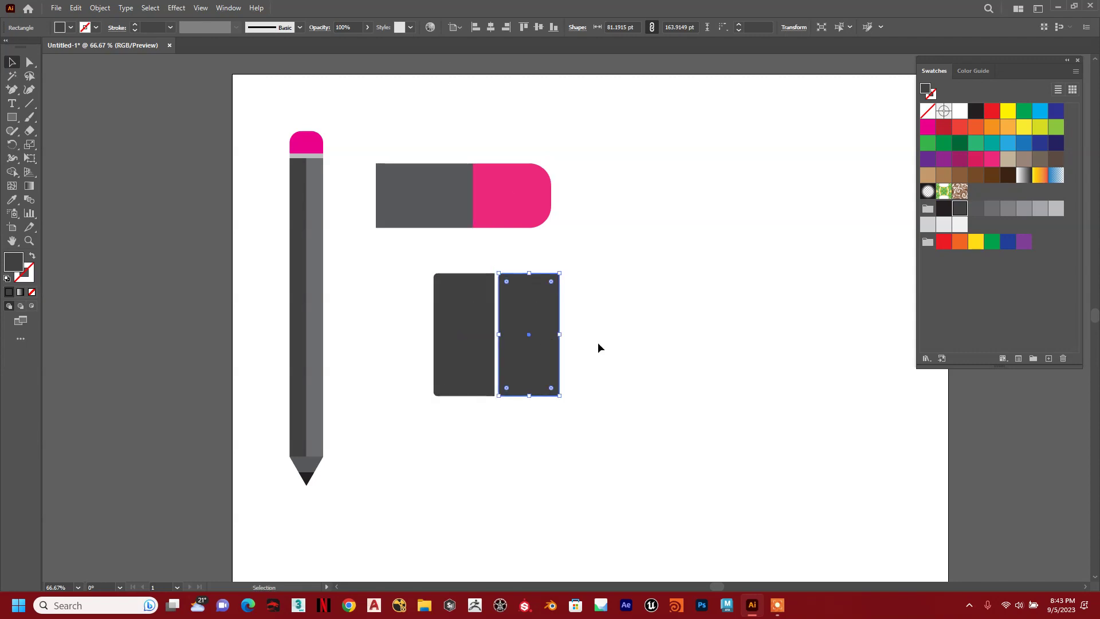
key(ctrl+z)
drag(462, 325, 533, 326)
right_click(530, 306)
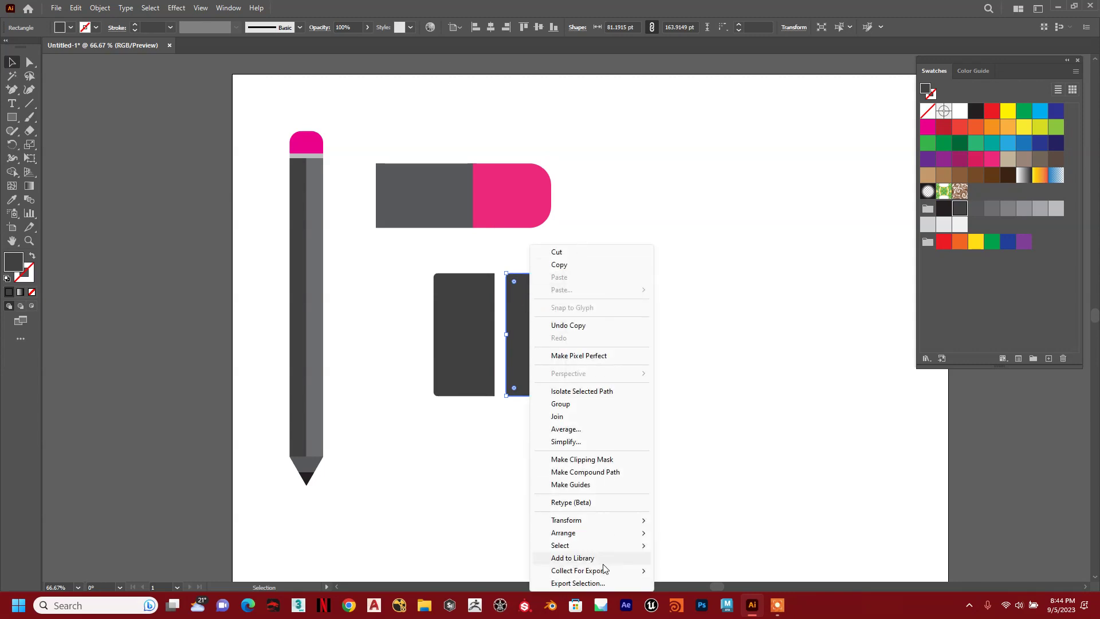
mouse_move(591, 539)
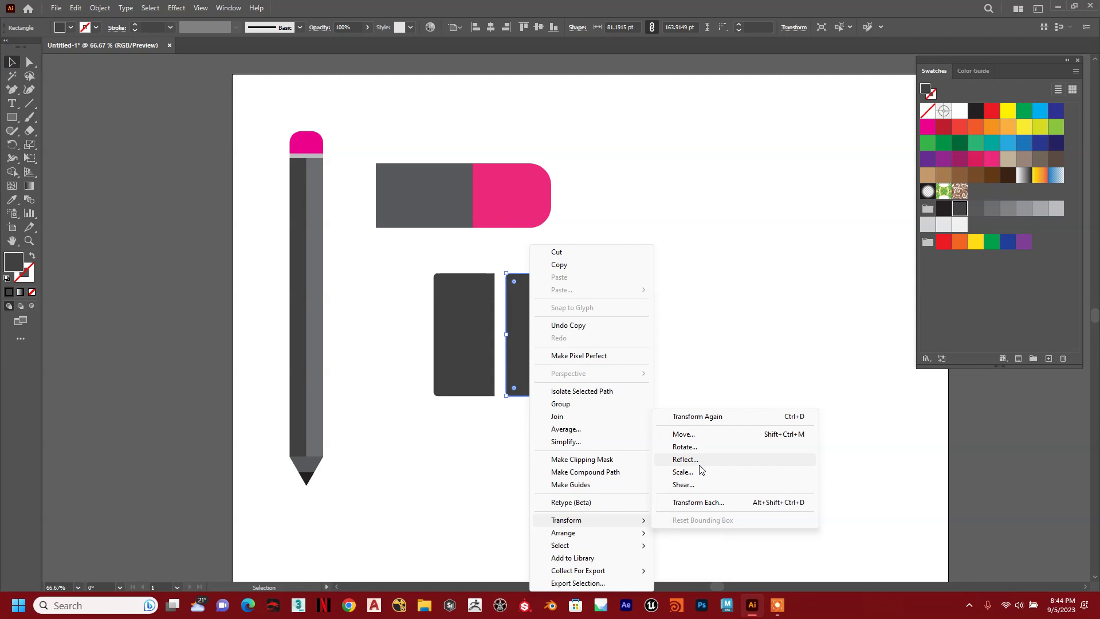
click(684, 460)
click(623, 207)
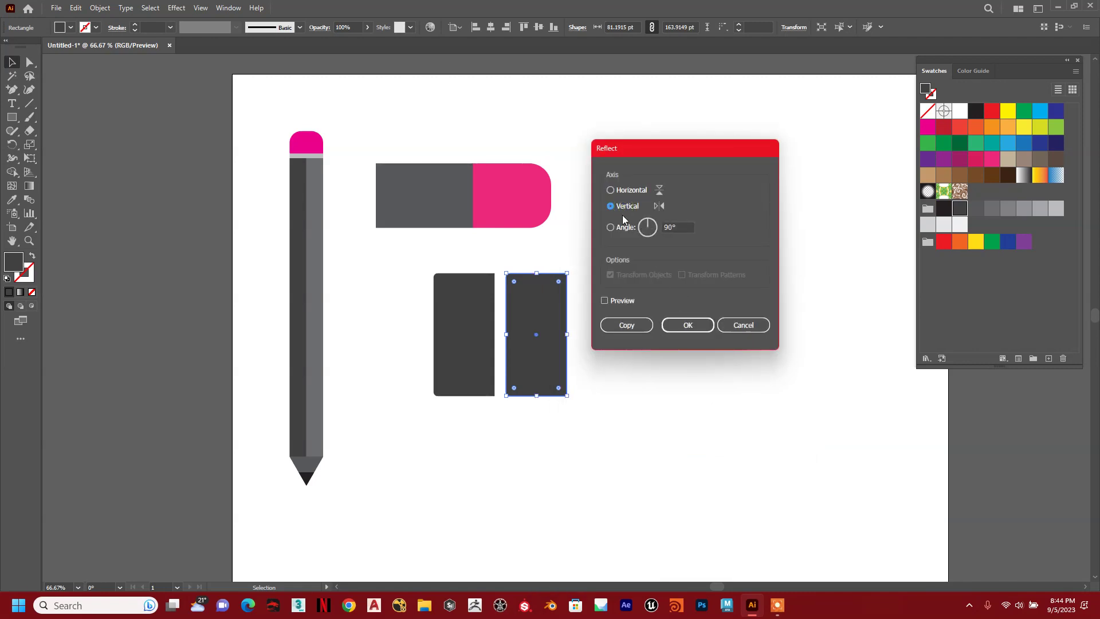
click(690, 324)
click(692, 321)
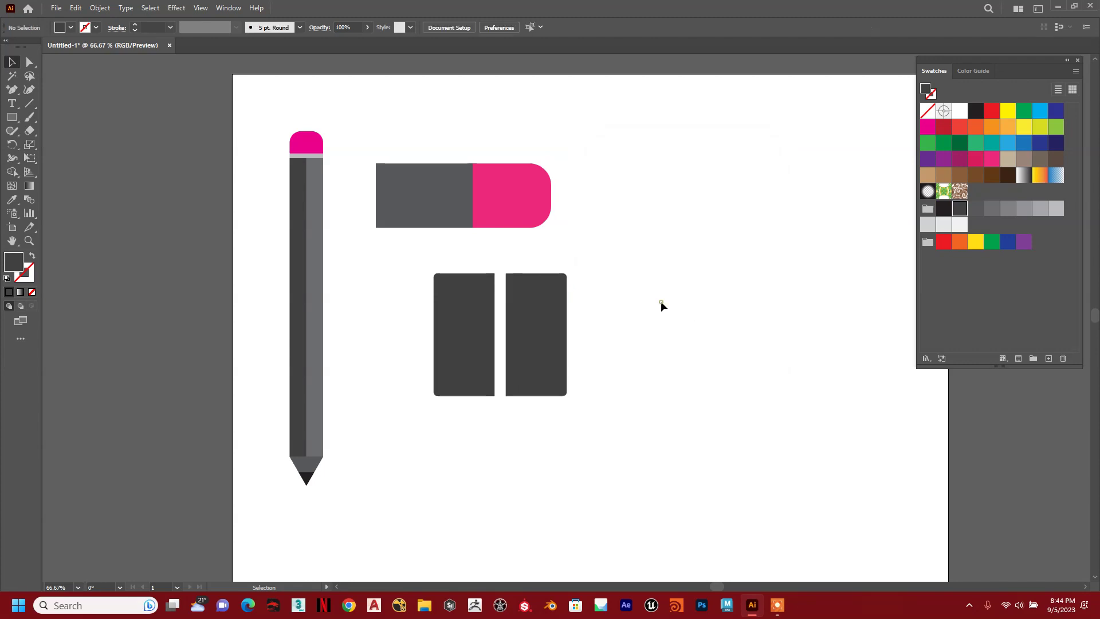
Step: Move the mirrored copy flush against the left half and resize the joined pair to about 143 × 189 pt overall
drag(563, 310, 553, 308)
click(591, 291)
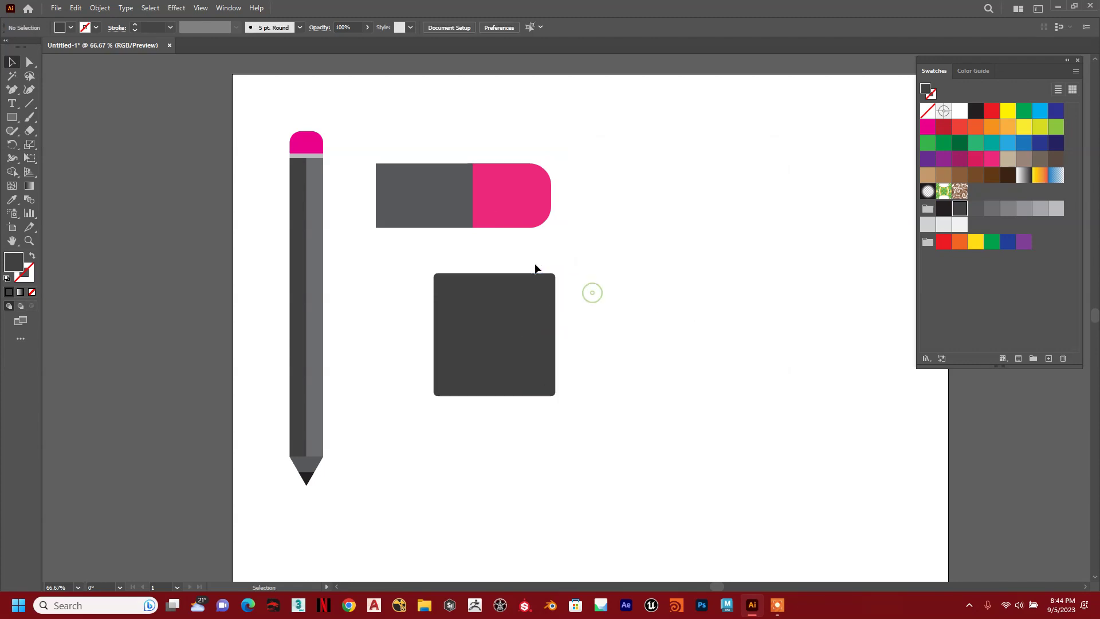
drag(399, 335, 495, 415)
drag(556, 343, 541, 342)
click(586, 322)
drag(646, 362, 644, 327)
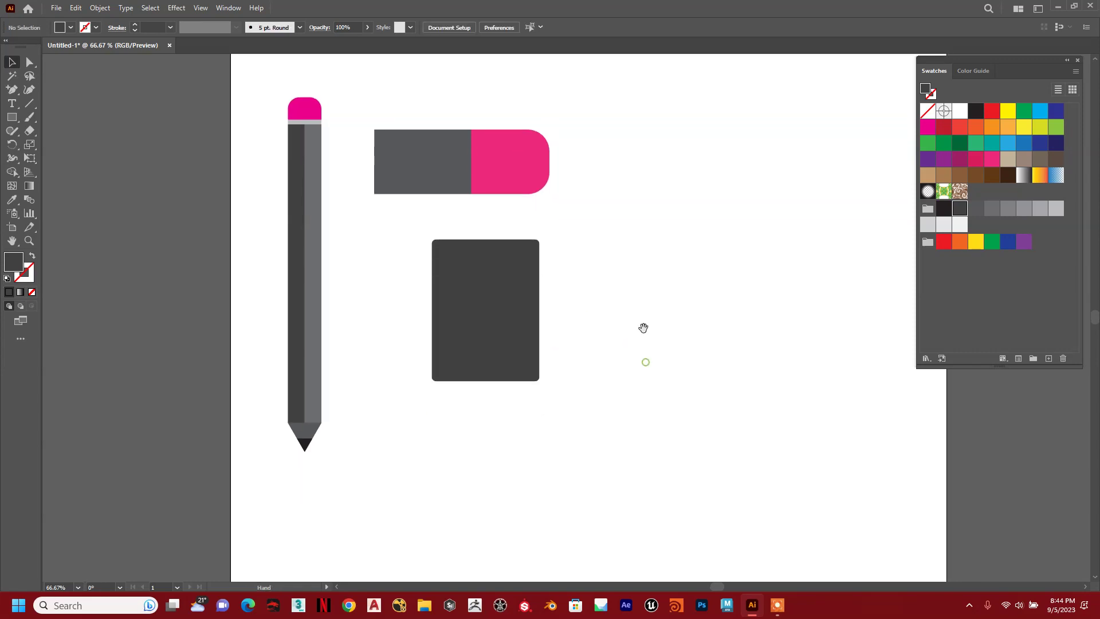
Step: Recolor the right half of the joined shape with a lighter medium gray
key(ctrl+z)
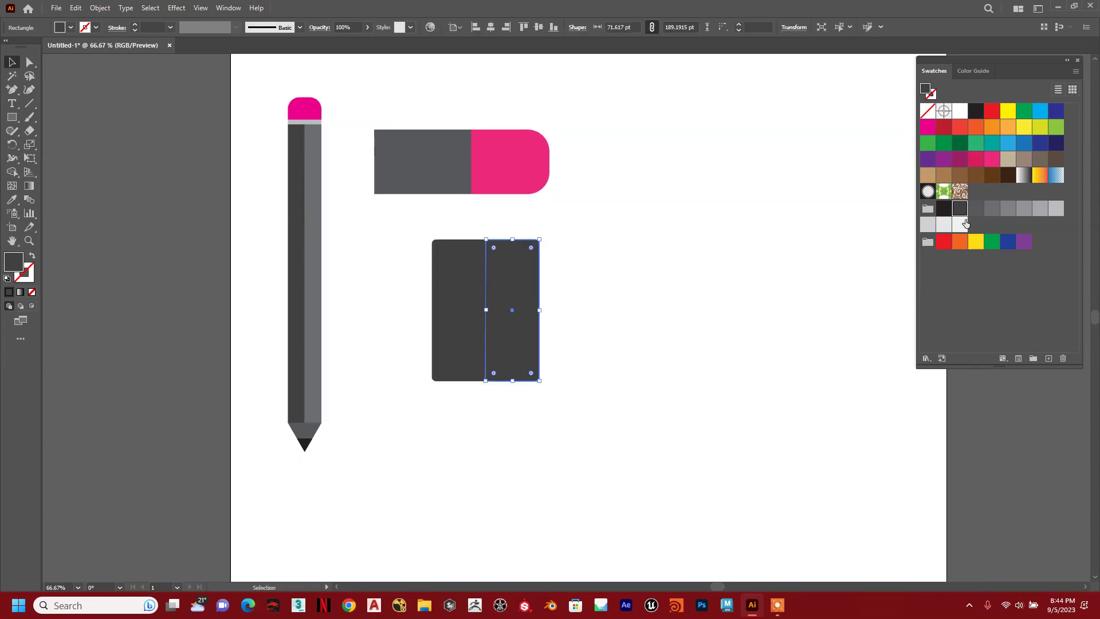
click(986, 212)
click(691, 261)
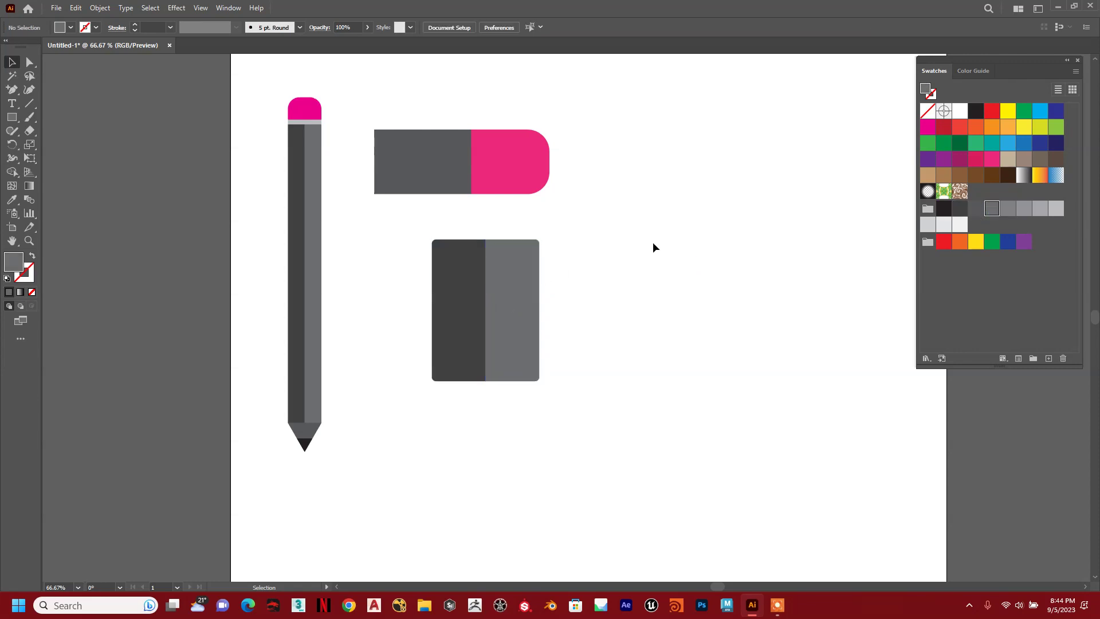
Step: Draw a narrow upright rectangle about 19 × 109 pt over the seam at the shape's lower edge and fill it light gray
key(ctrl+plus)
key(ctrl+plus)
drag(615, 285, 669, 265)
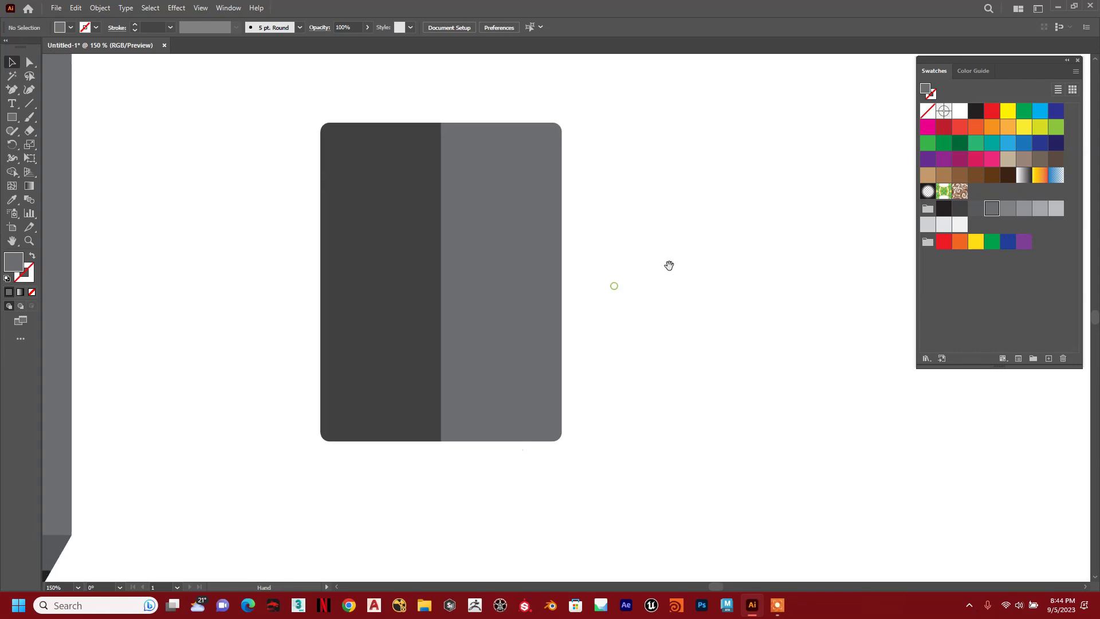
drag(11, 117, 55, 119)
drag(423, 259, 456, 441)
click(11, 61)
key(Right)
key(Right)
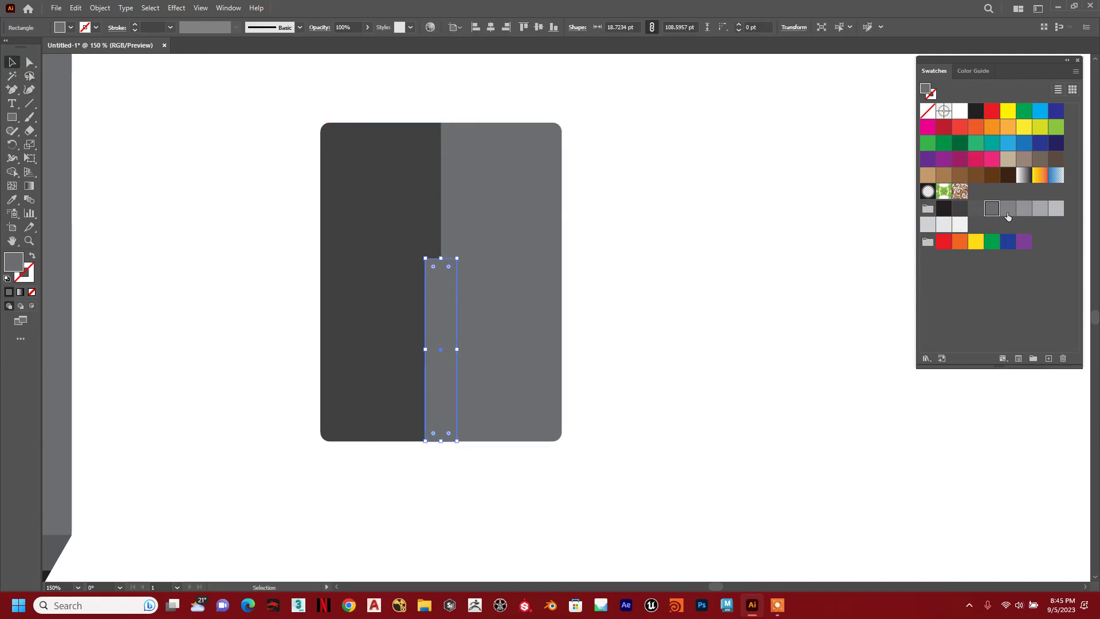
click(1040, 208)
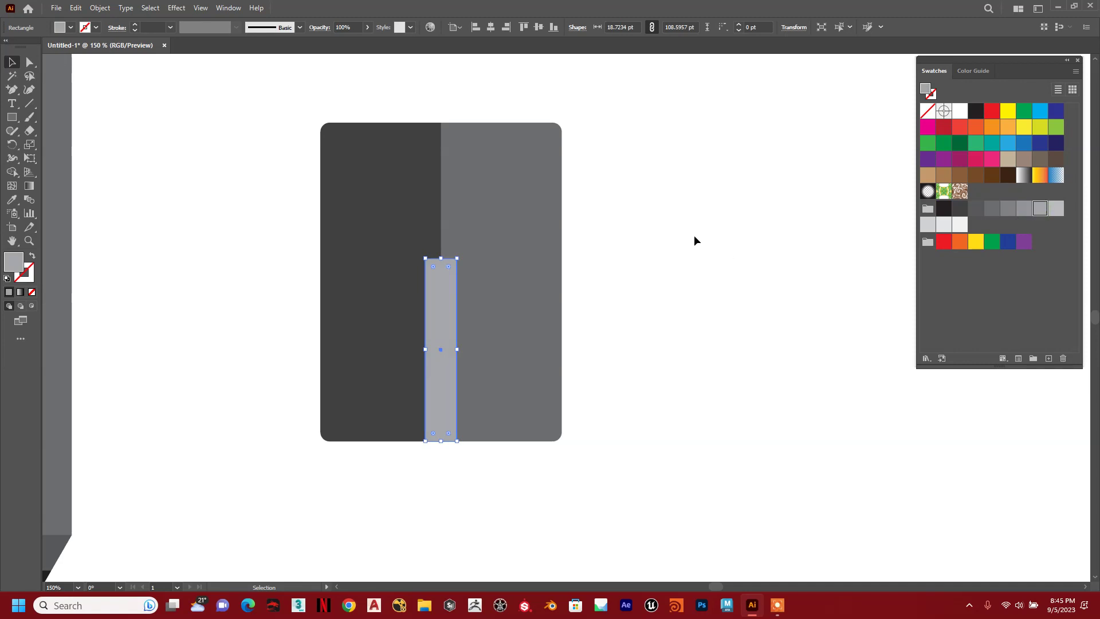
click(723, 254)
Step: Narrow the light gray strip to about 15 pt wide and nudge it right to recenter it on the seam
click(449, 307)
drag(458, 350, 451, 350)
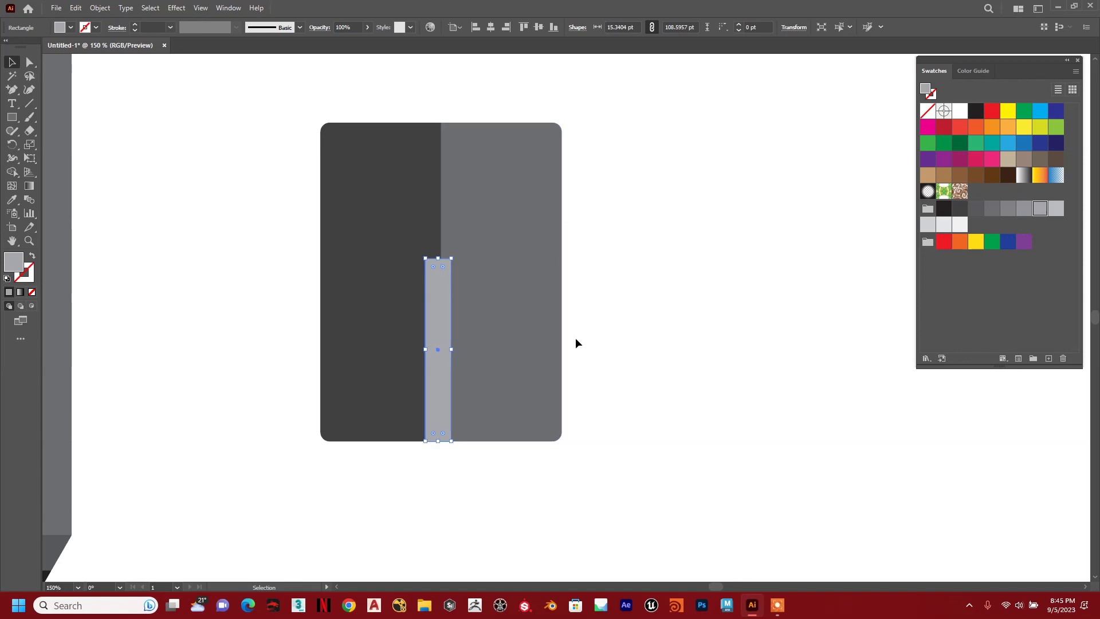
key(Right)
Step: Duplicate the strip at about 7.7 pt wide, fill the copy off-white, and place it over the original strip's right half
alt+drag(450, 312, 630, 336)
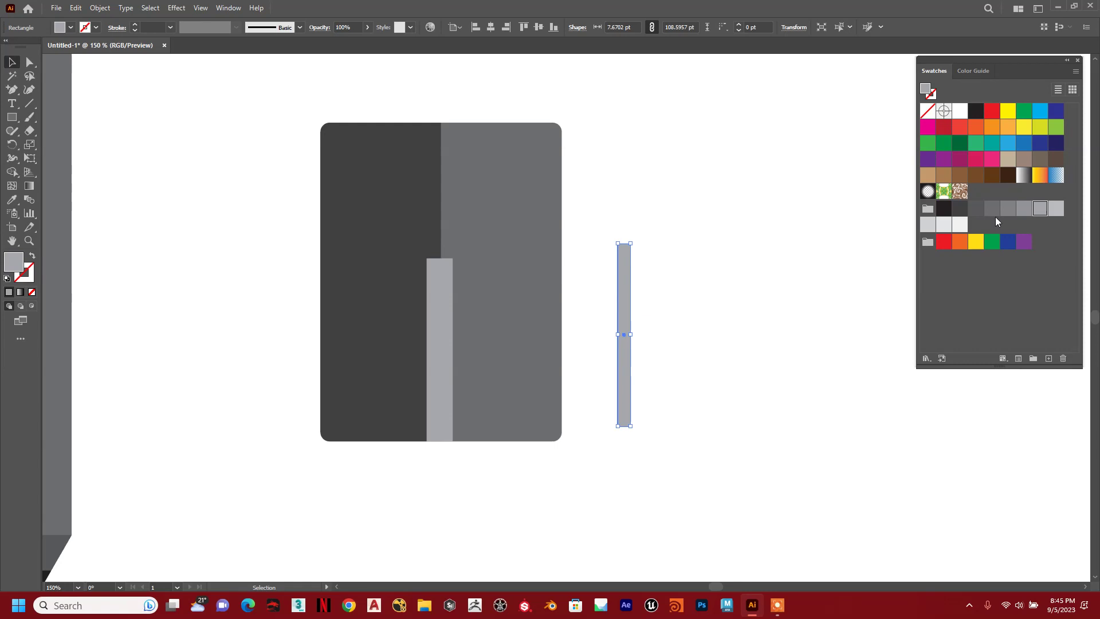
click(928, 224)
click(944, 224)
click(960, 224)
drag(632, 282, 446, 302)
key(Up)
key(Up)
key(Up)
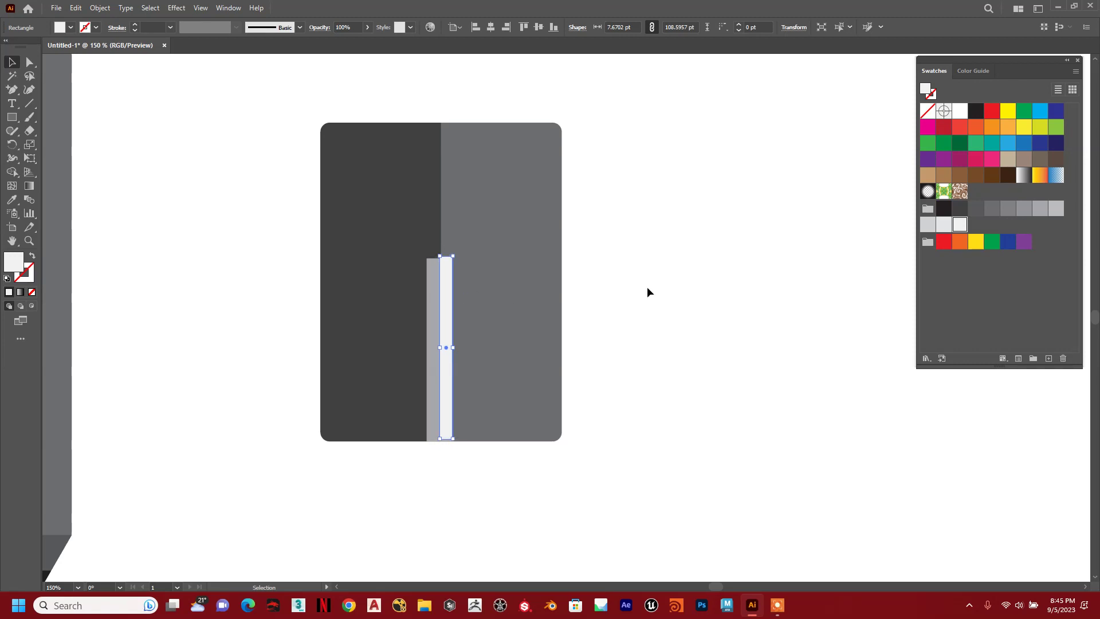
click(683, 280)
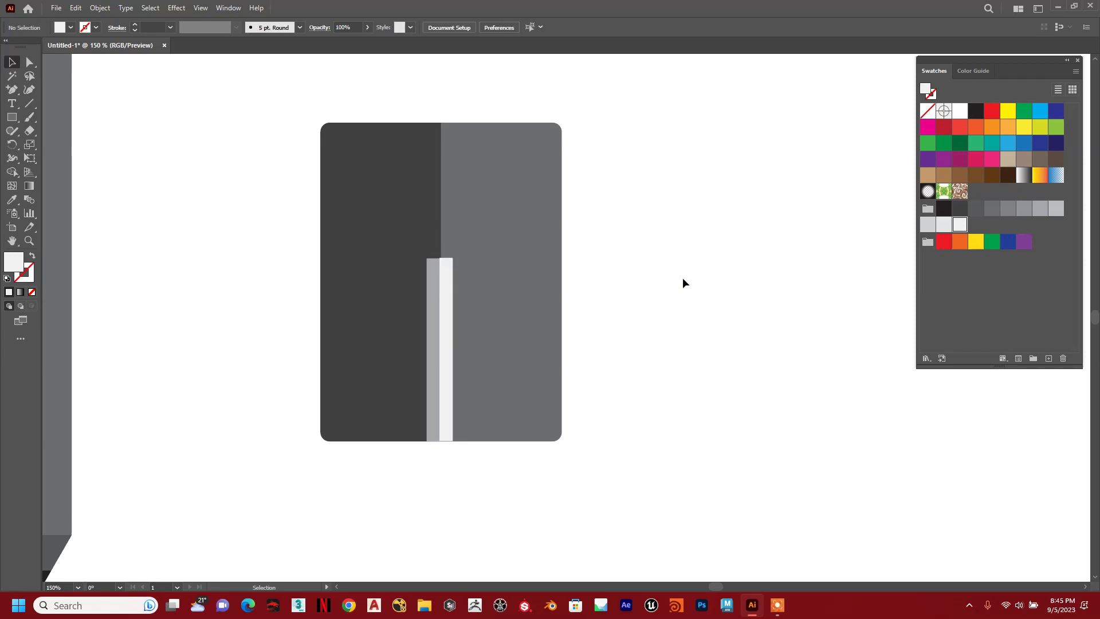
Step: Narrow the off-white strip from its left side to about 5.9 pt wide
scroll(550, 275, up, 4)
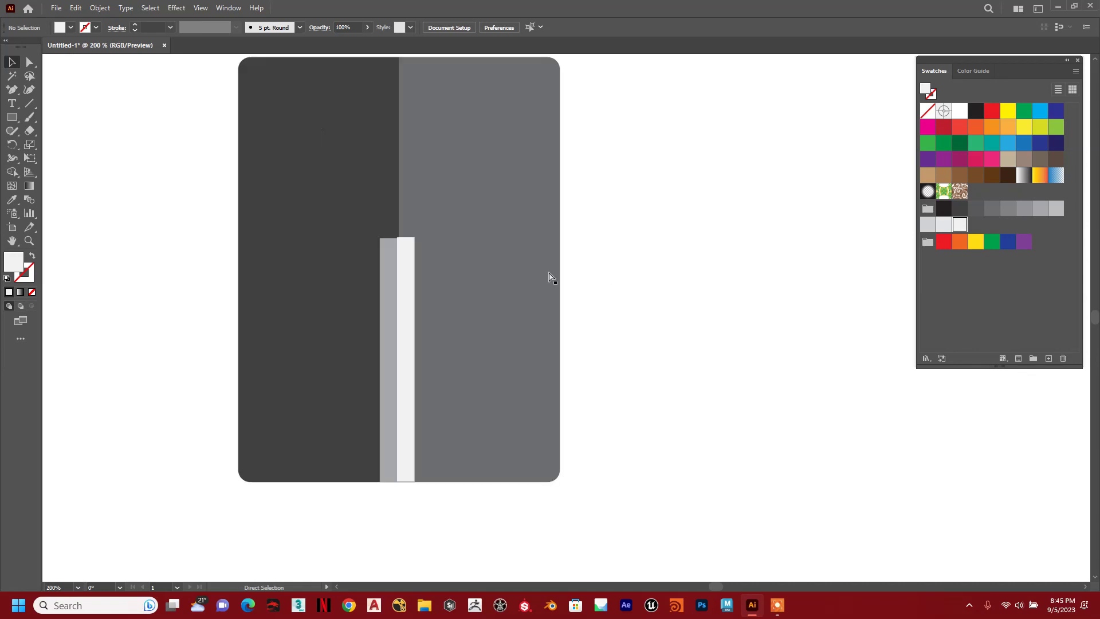
drag(284, 250, 612, 256)
drag(403, 118, 405, 118)
click(958, 404)
scroll(790, 401, down, 3)
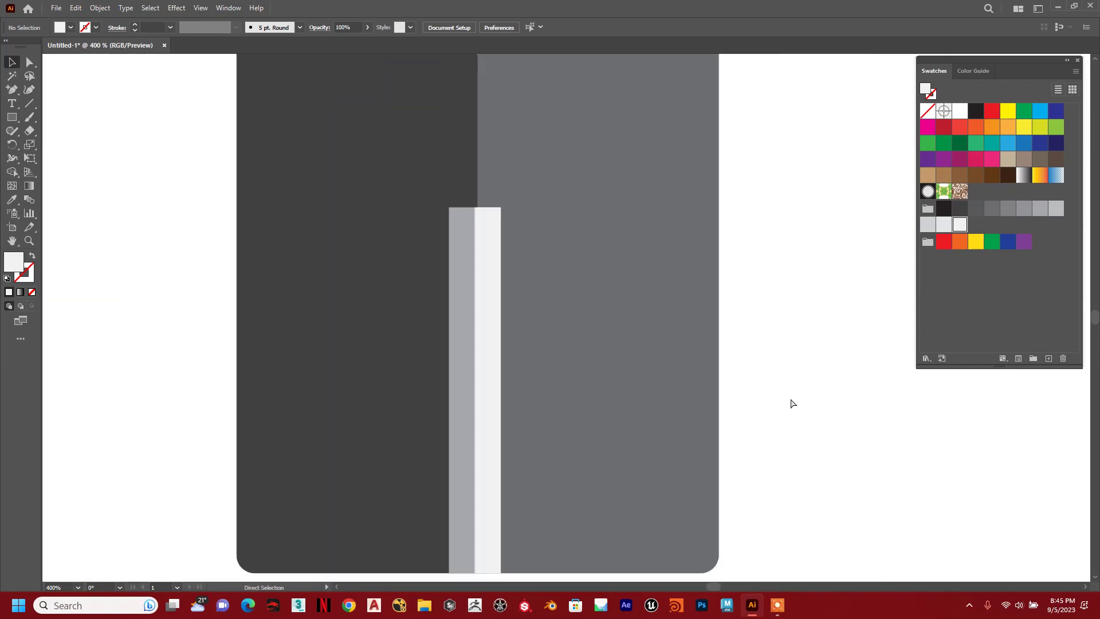
scroll(739, 350, down, 1)
click(502, 291)
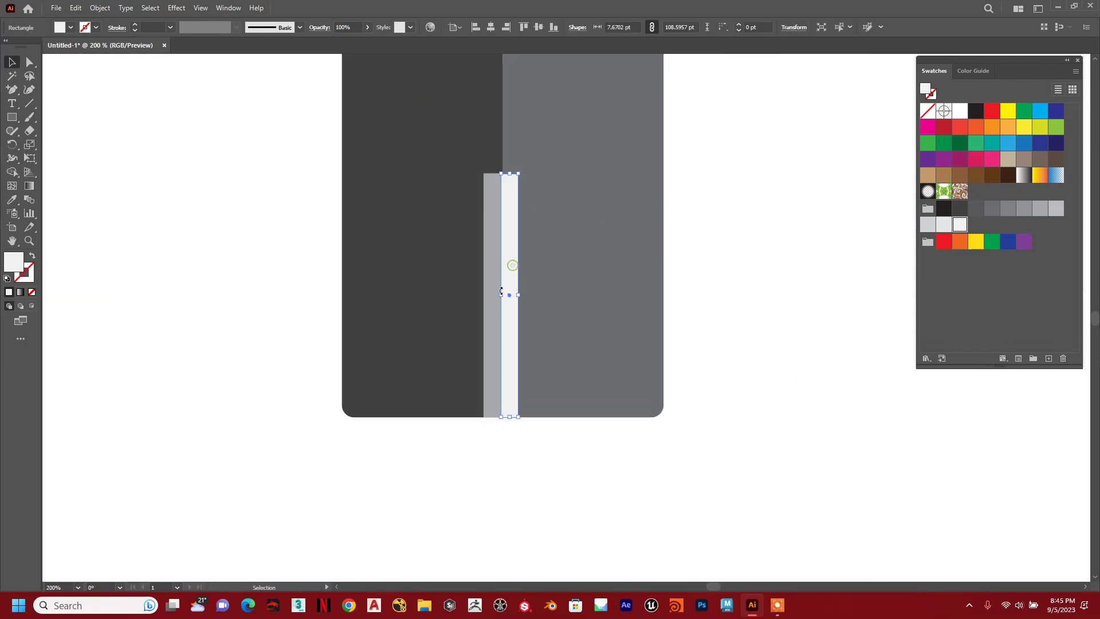
drag(503, 294, 507, 295)
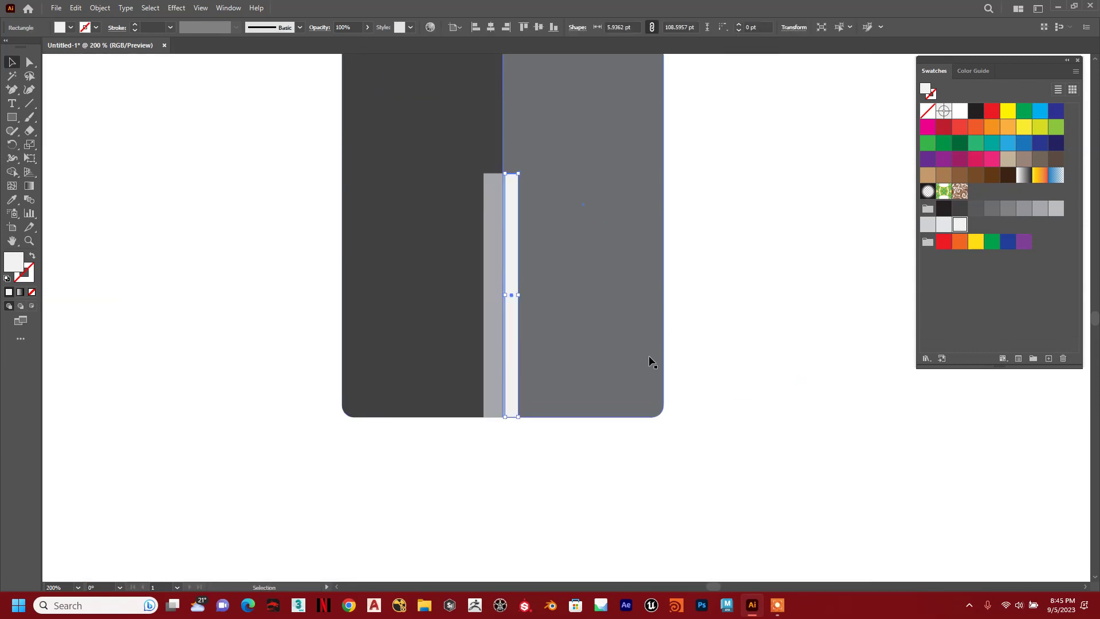
click(796, 362)
mouse_move(850, 389)
mouse_down()
mouse_move(845, 372)
mouse_move(846, 385)
mouse_up()
Step: Draw a circle about 7.9 pt across on the light gray strip and fill it off-white
drag(18, 119, 53, 144)
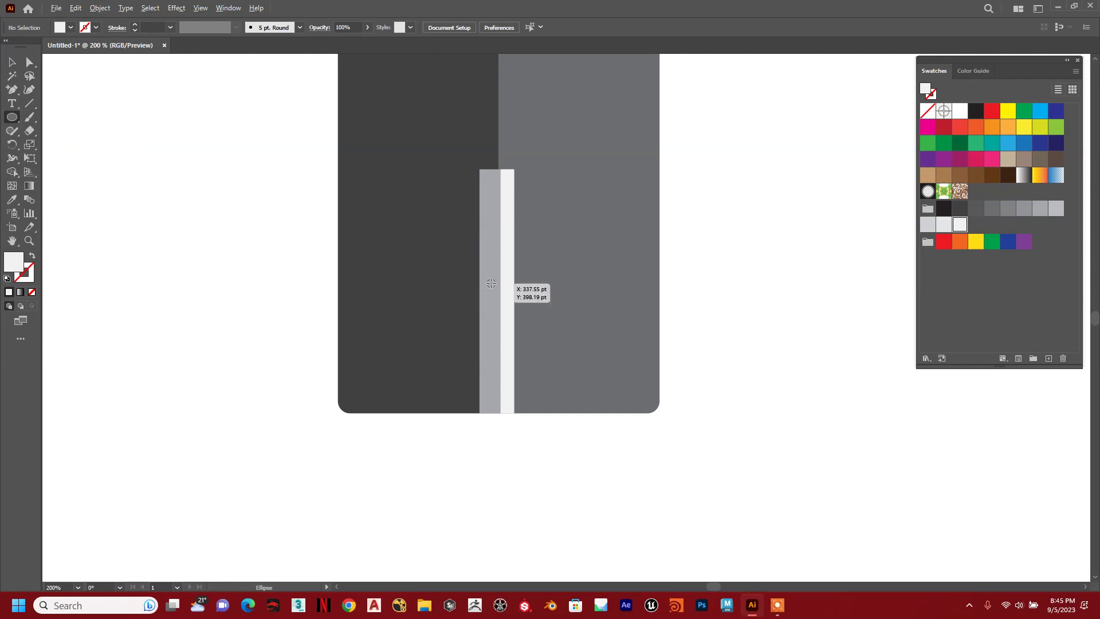
drag(490, 289, 498, 296)
click(12, 62)
click(1011, 209)
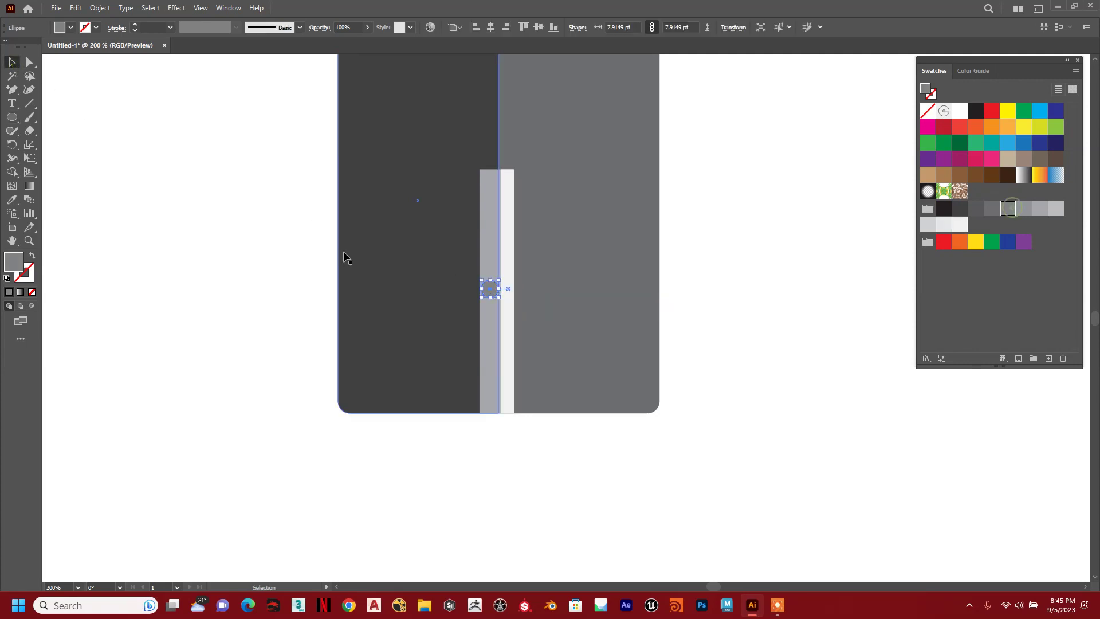
click(1052, 210)
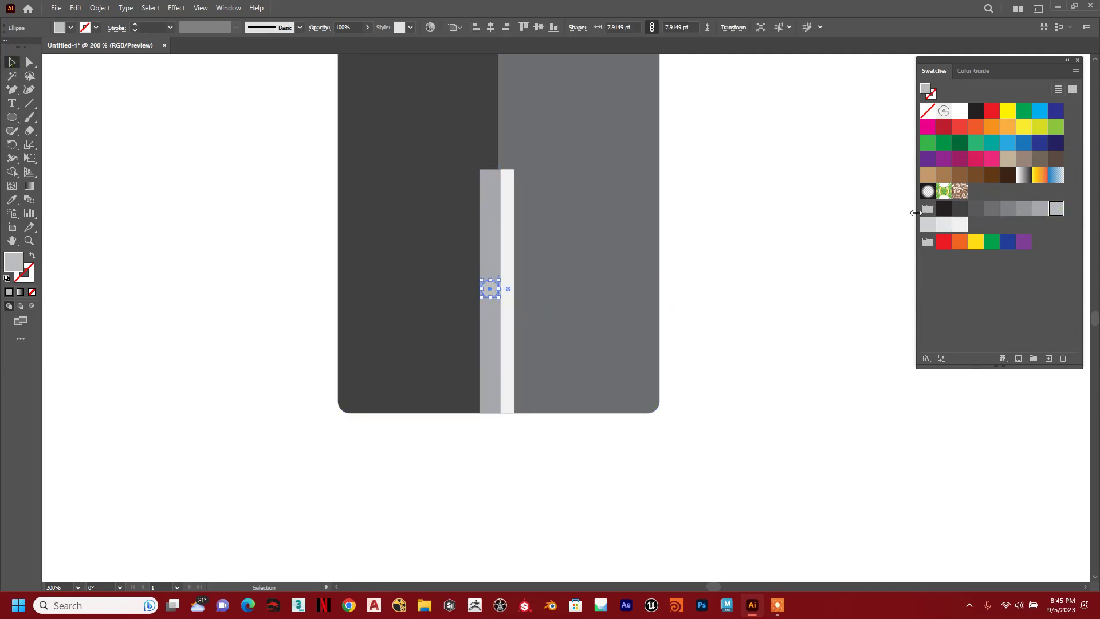
click(958, 225)
click(628, 473)
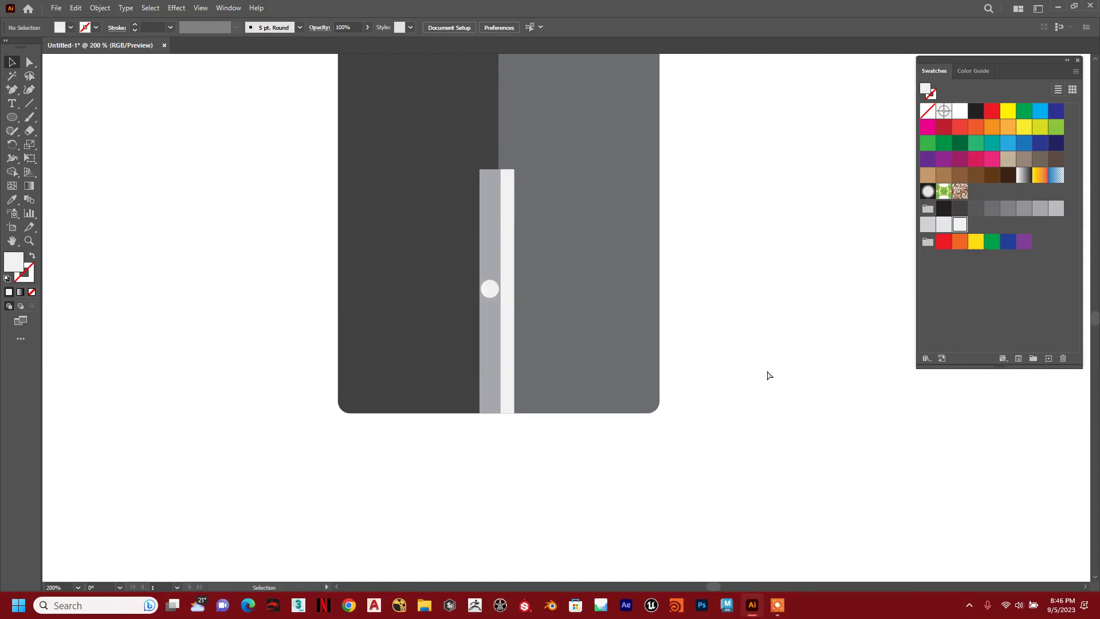
Step: Group both gray halves, the two strips and the circle into a single sharpener object
key(ctrl+minus)
key(ctrl+minus)
key(ctrl+minus)
drag(710, 329, 656, 331)
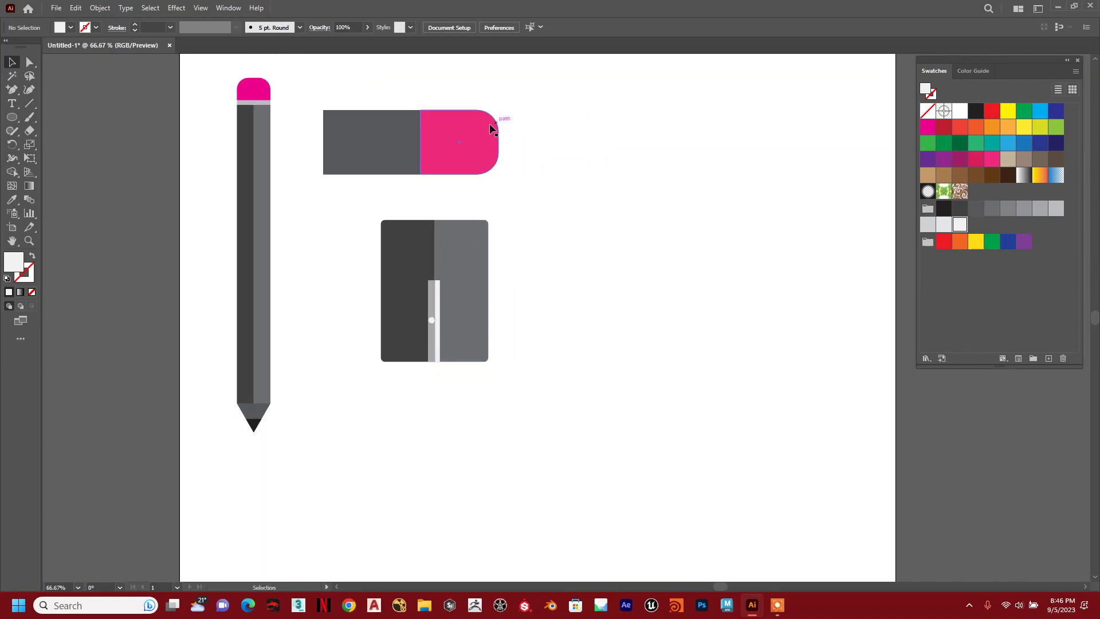
drag(351, 204, 657, 451)
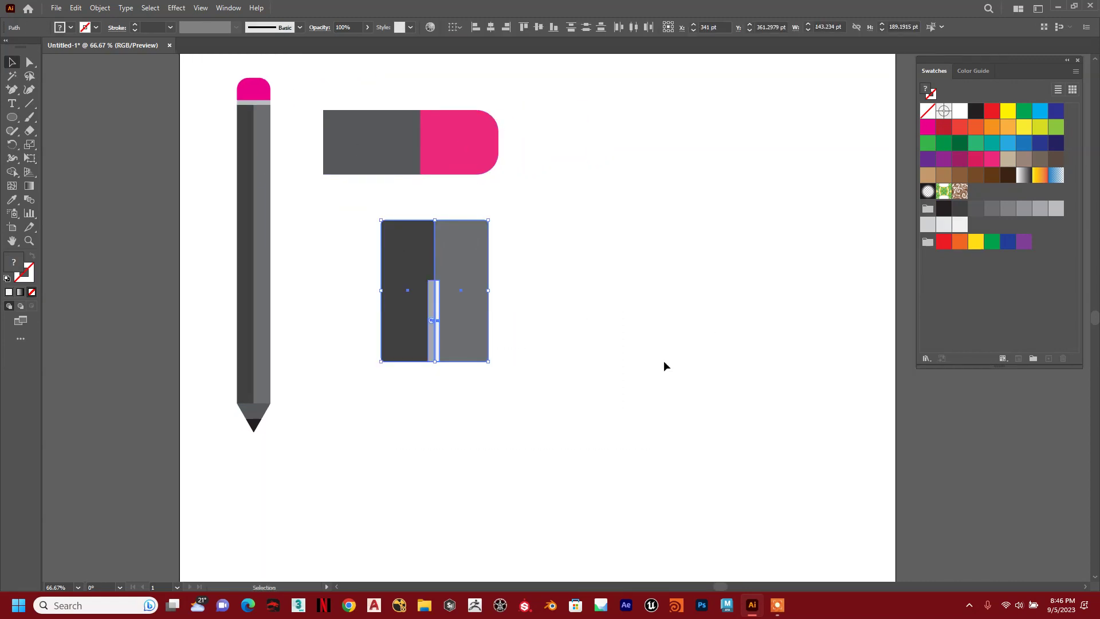
key(v)
key(ctrl+g)
Step: Move the grouped sharpener further left and down to sit with more space below the eraser
drag(472, 291, 467, 375)
click(473, 274)
scroll(474, 274, down, 1)
scroll(552, 342, right, 2)
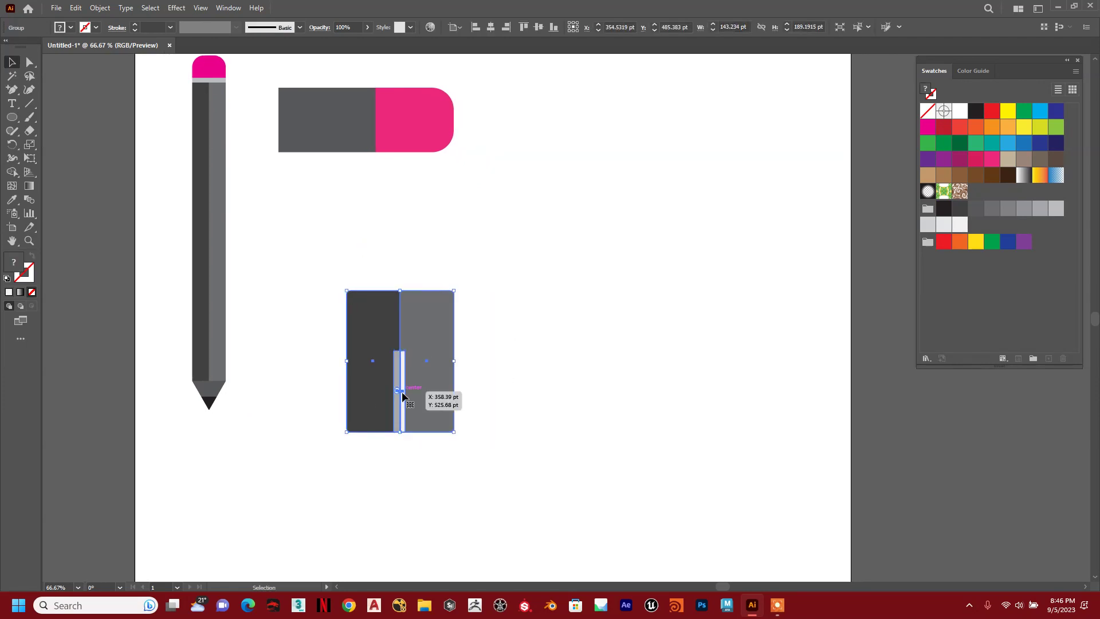
scroll(516, 338, right, 2)
scroll(516, 339, down, 2)
mouse_move(415, 331)
mouse_down()
mouse_move(373, 300)
mouse_move(373, 273)
mouse_up()
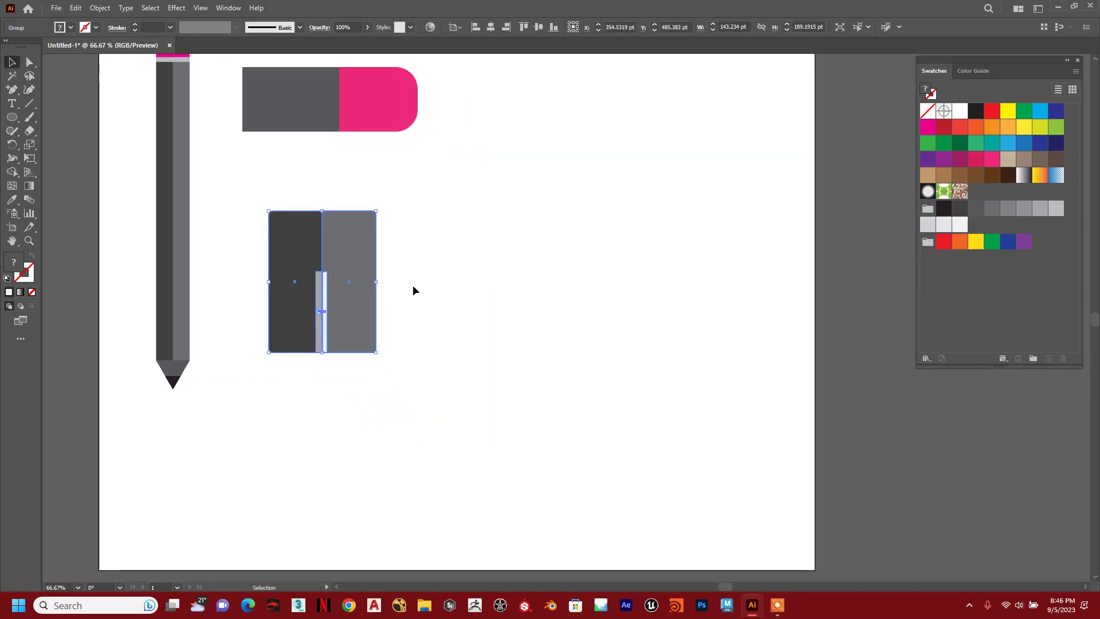
scroll(412, 290, down, 2)
drag(499, 241, 489, 338)
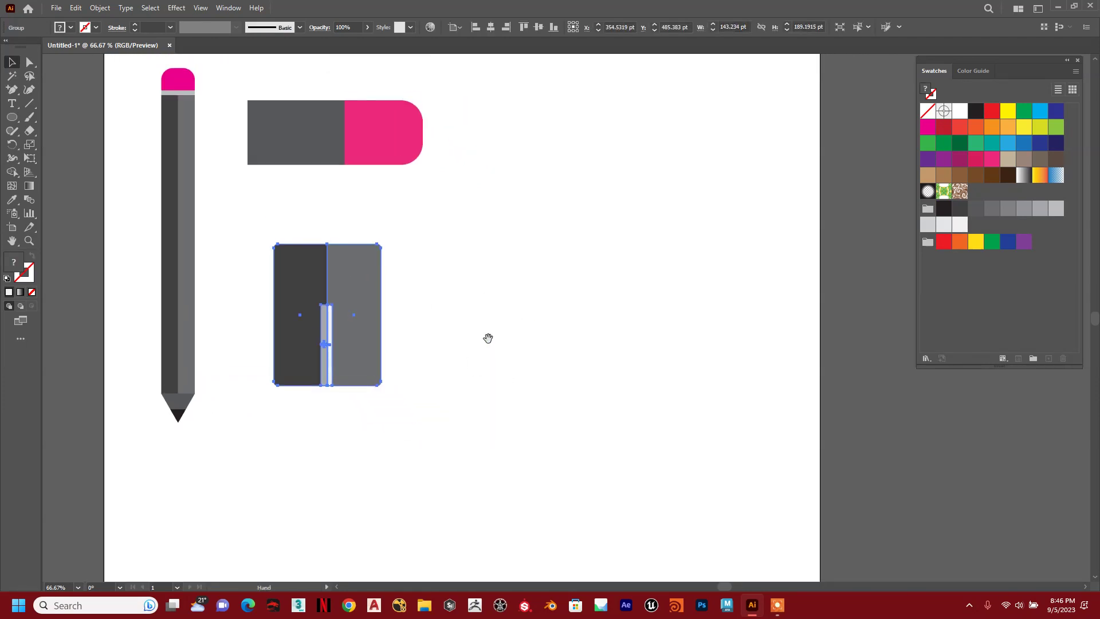
Step: Draw a tall rectangle about 269 × 444 pt right of the sharpener and round its corners to about 10 pt
click(11, 117)
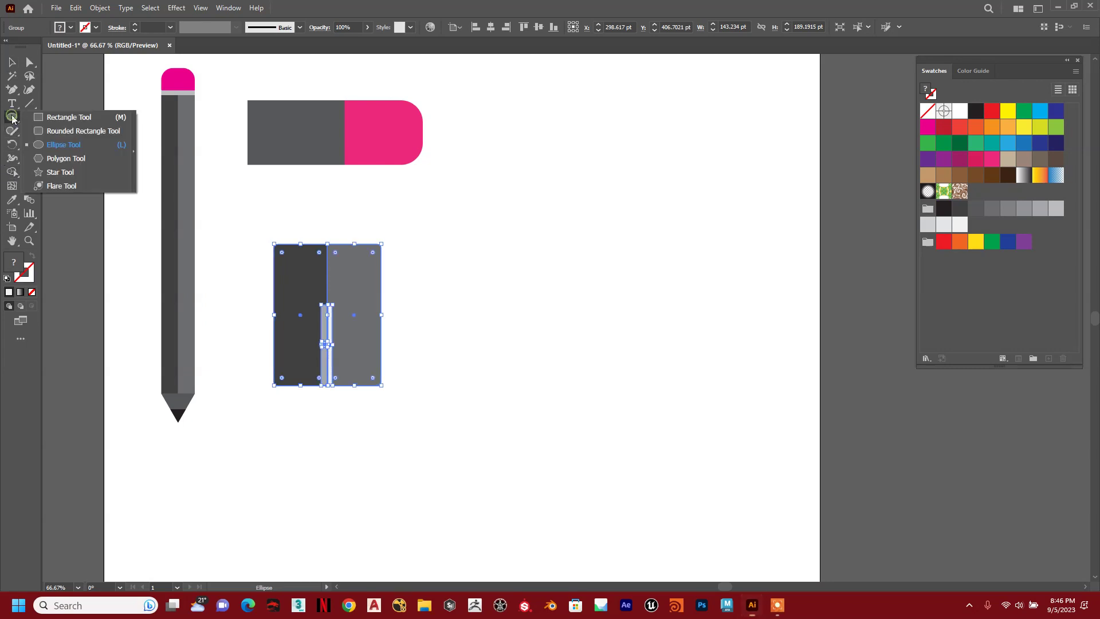
click(63, 117)
drag(512, 209, 713, 541)
key(v)
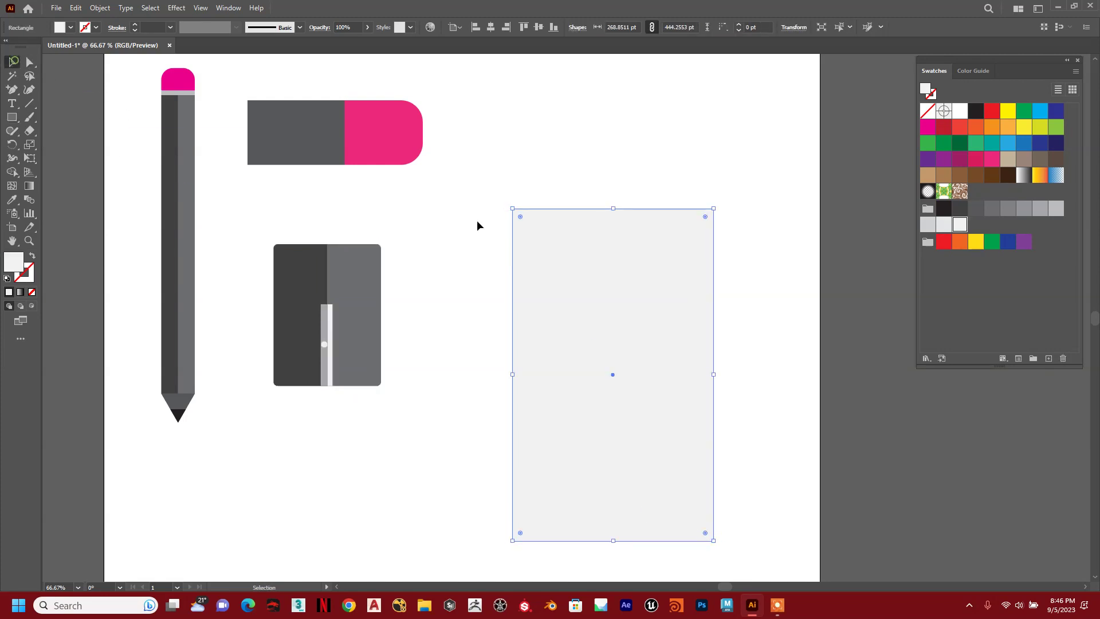
drag(520, 217, 519, 215)
click(527, 134)
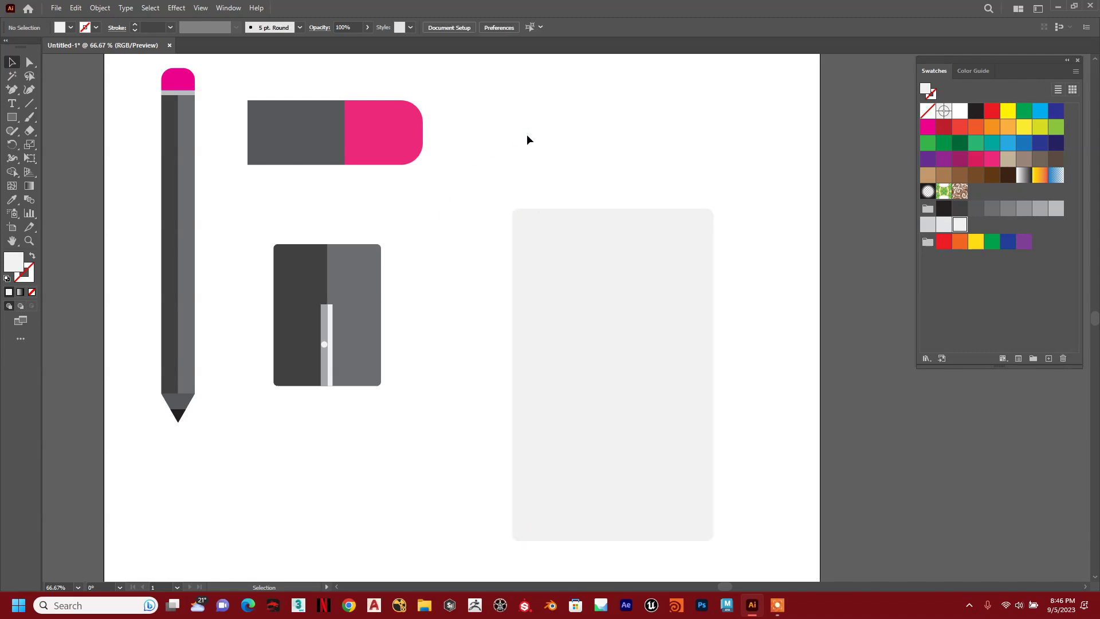
Step: Fill the tall rounded rectangle dark gray
click(639, 308)
click(960, 209)
click(701, 142)
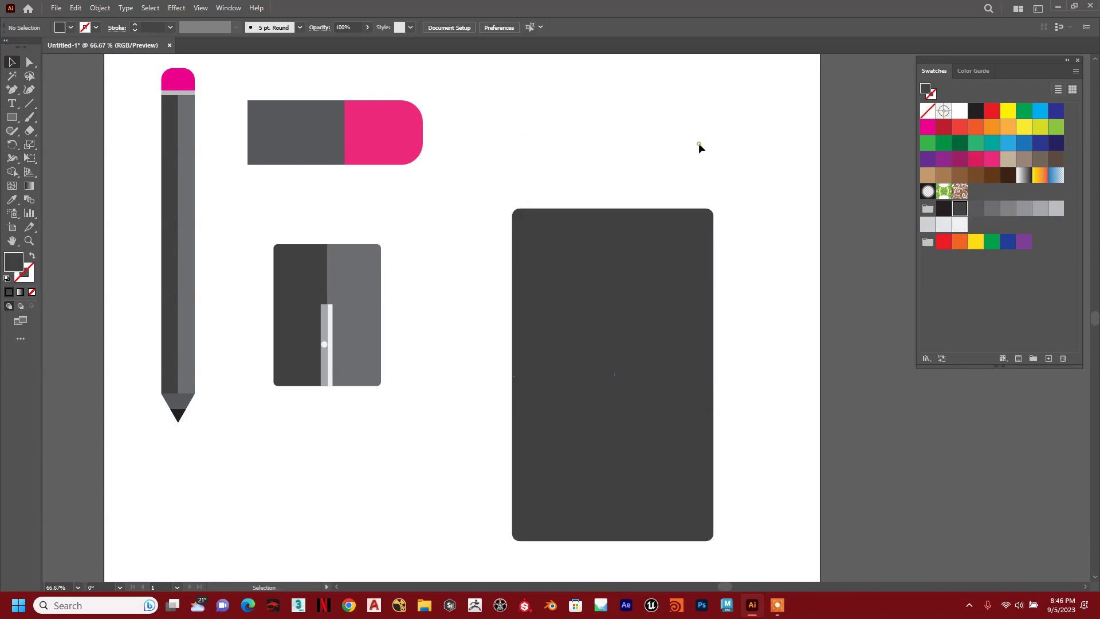
Step: Draw a rectangle about 258 × 384 pt inside the tall rounded rectangle, leaving a deeper lower margin, and fill it black (K=100)
drag(753, 302, 707, 264)
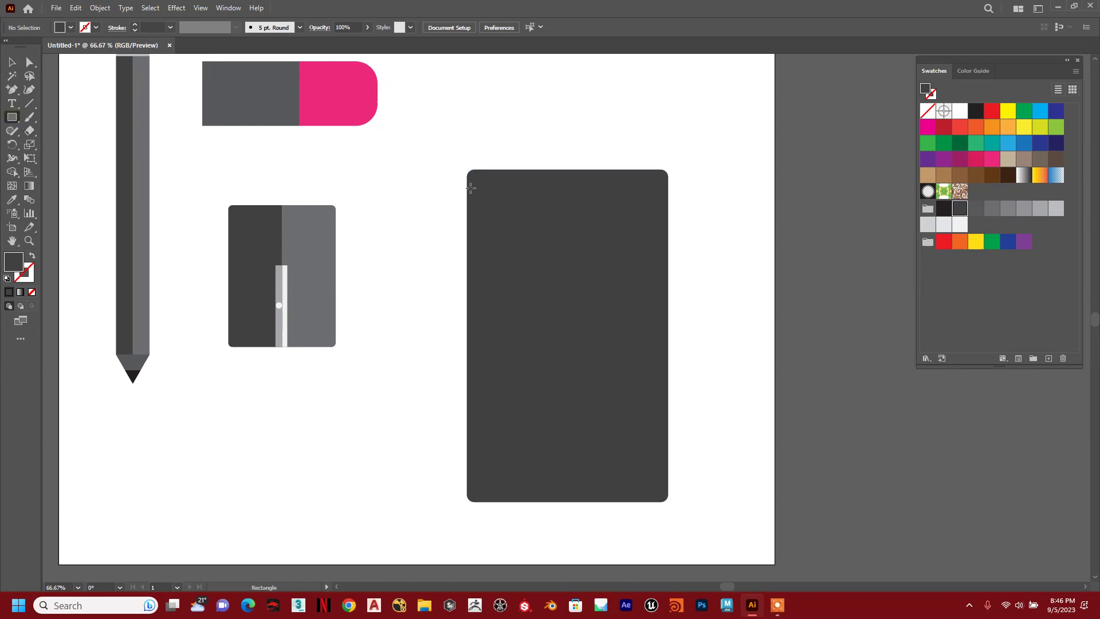
drag(471, 175, 664, 463)
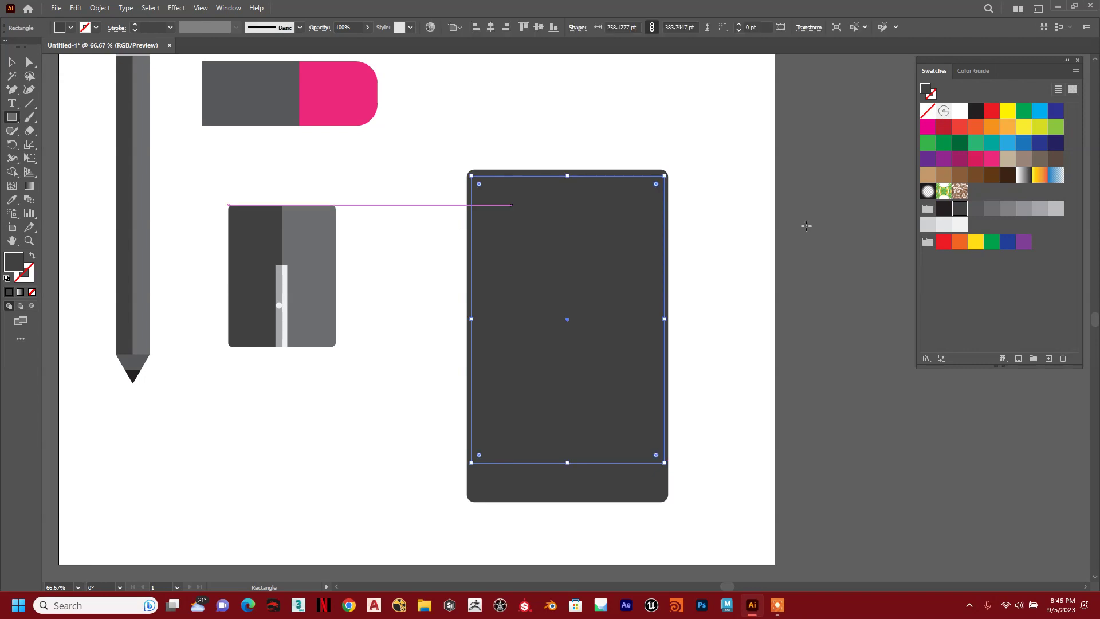
click(943, 210)
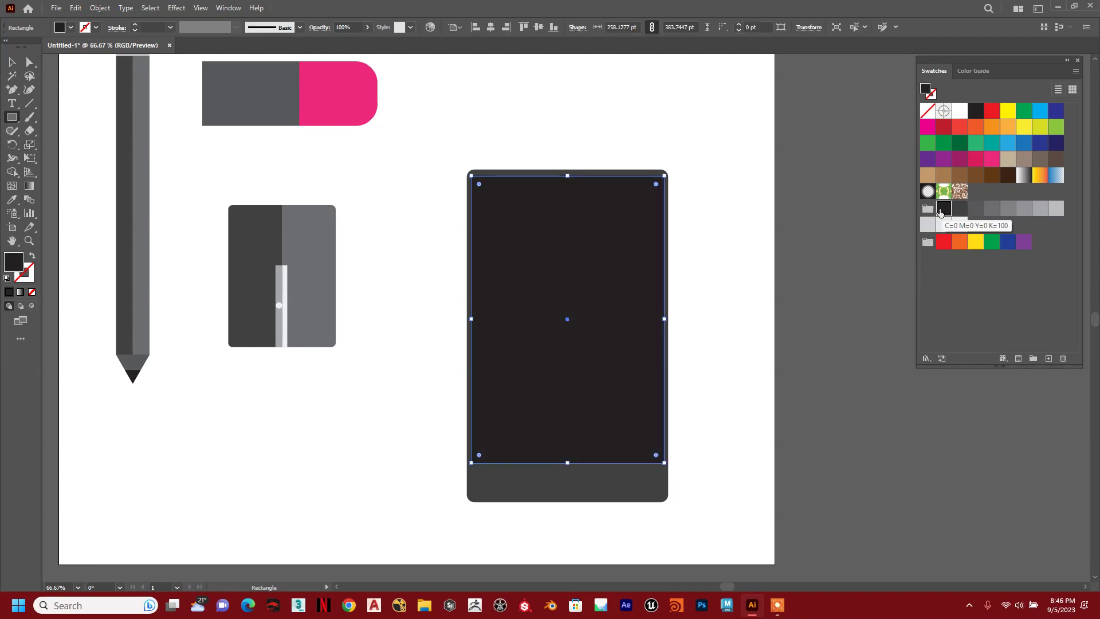
click(11, 66)
click(728, 177)
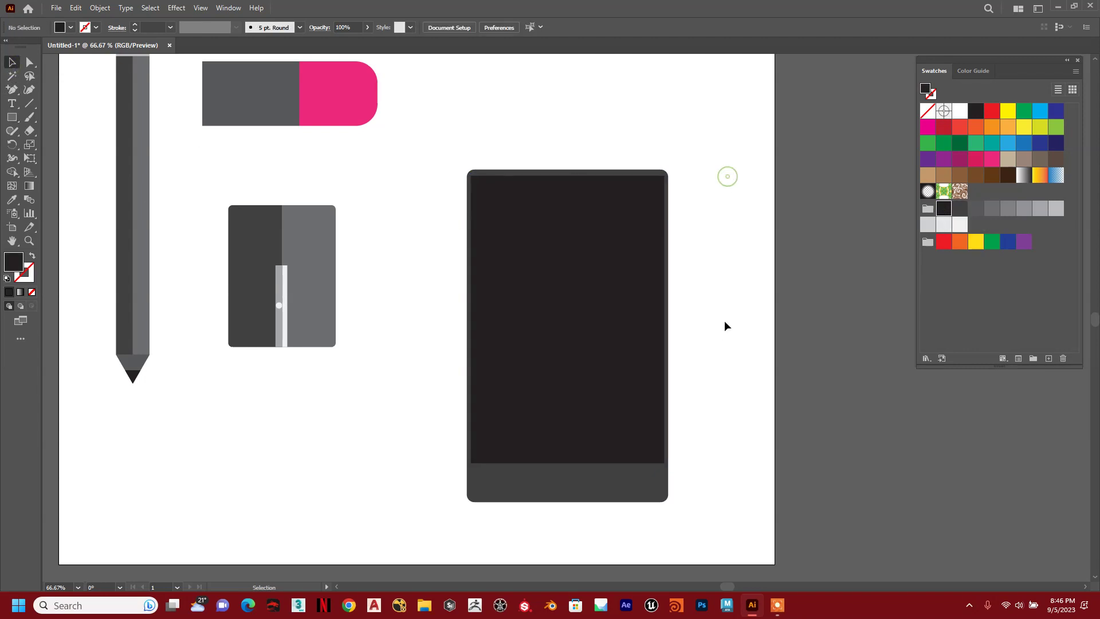
Step: Recolor the outer rounded rectangle behind the black one with a medium gray
click(622, 492)
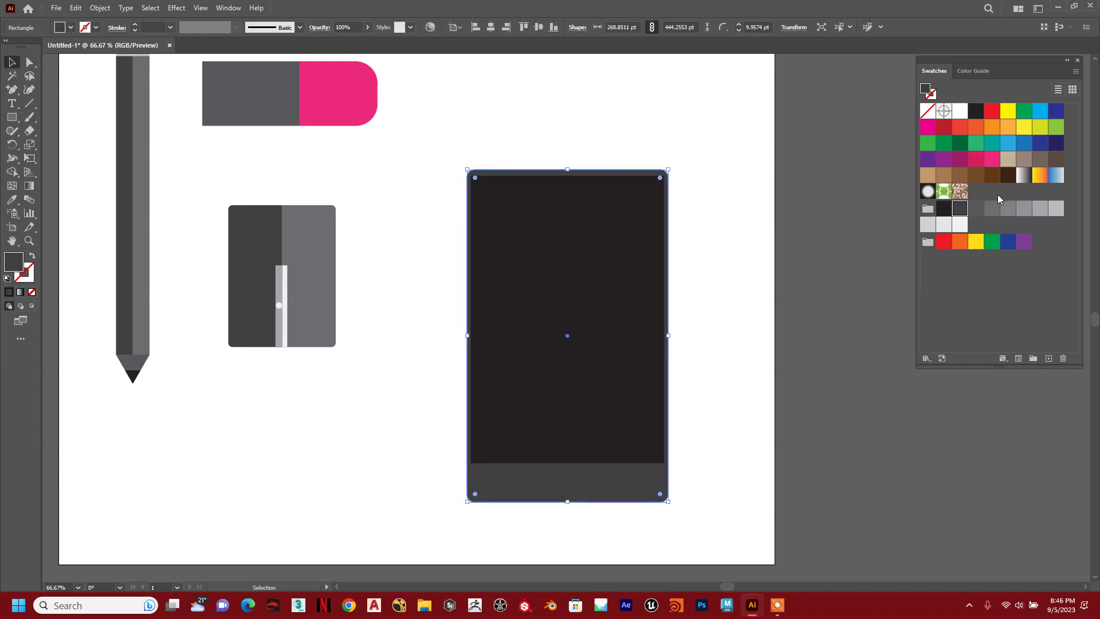
click(995, 212)
click(1008, 209)
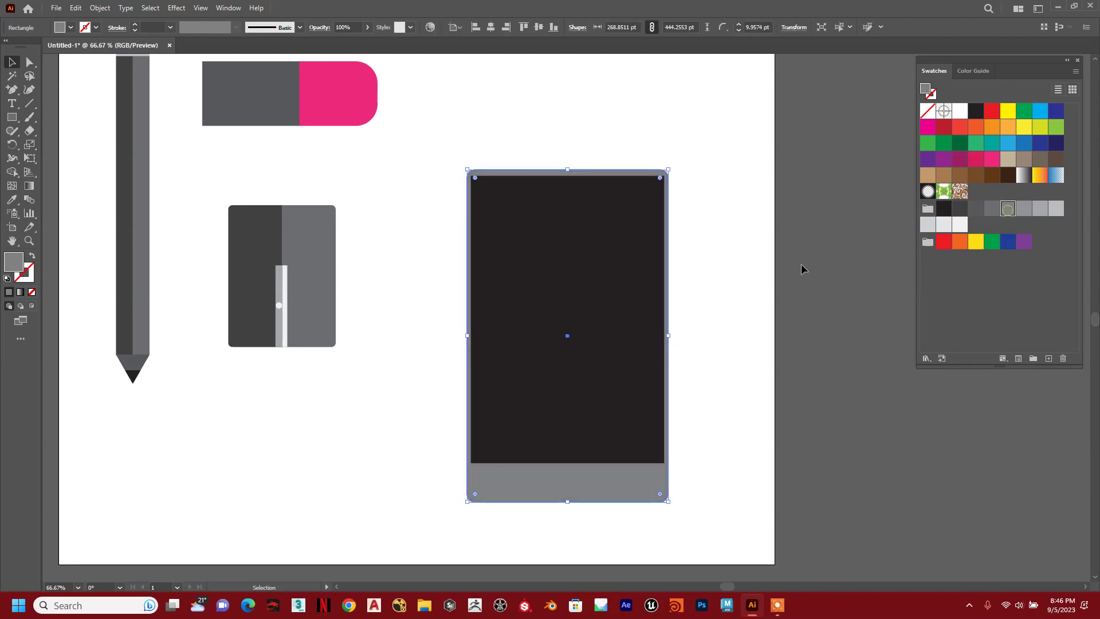
click(777, 259)
Step: Widen the black panel on both sides to about 263 pt, leaving thin side margins inside the gray body
click(612, 324)
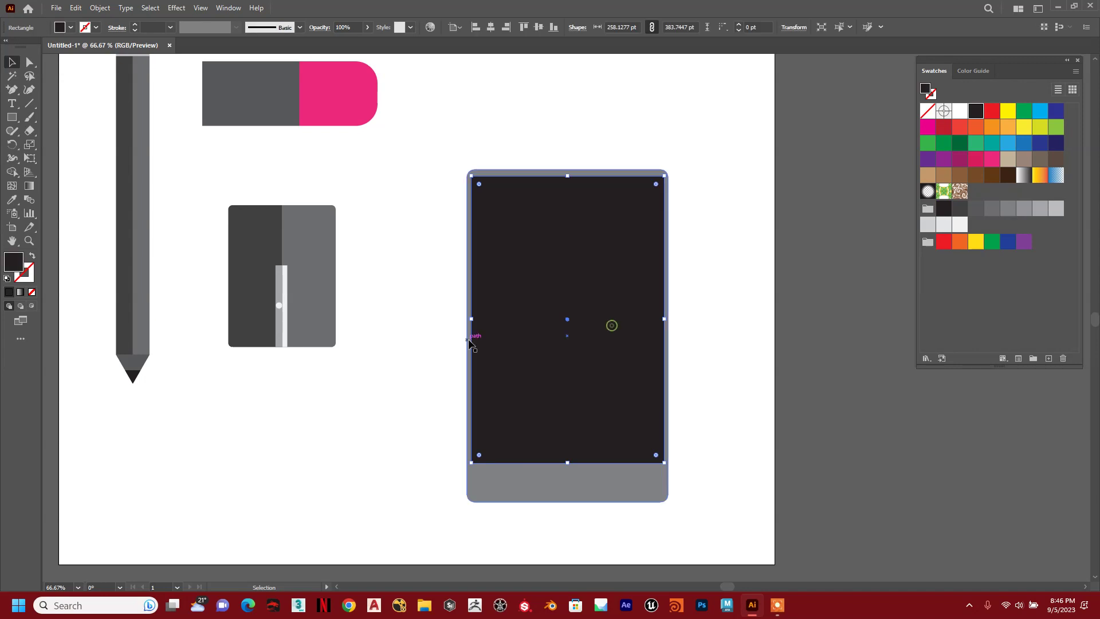
key(ctrl+equal)
key(ctrl+equal)
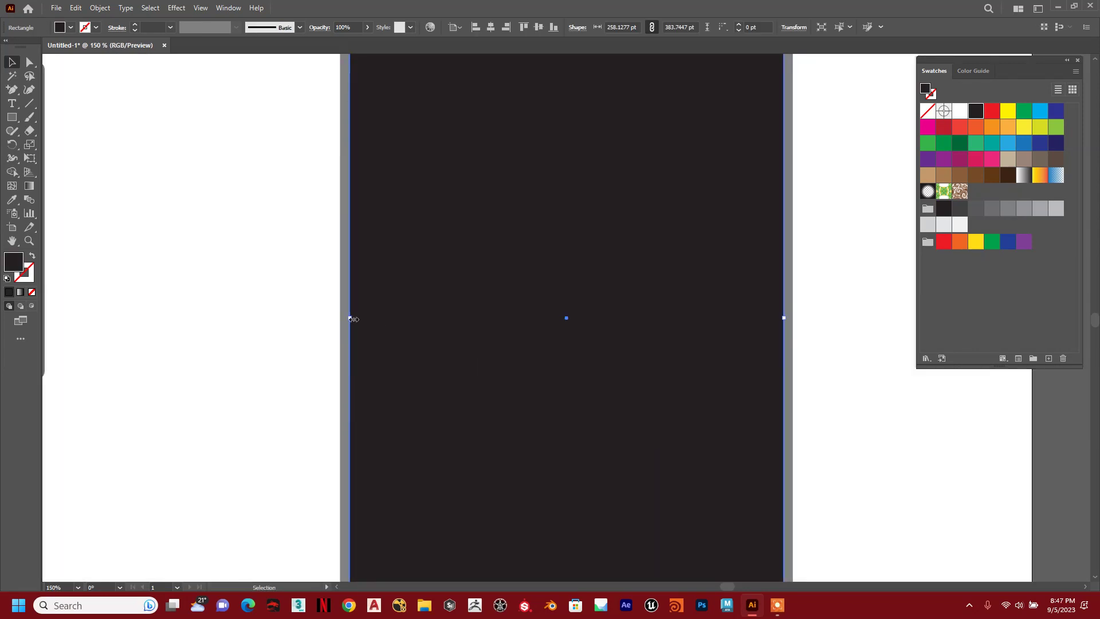
drag(350, 319, 345, 318)
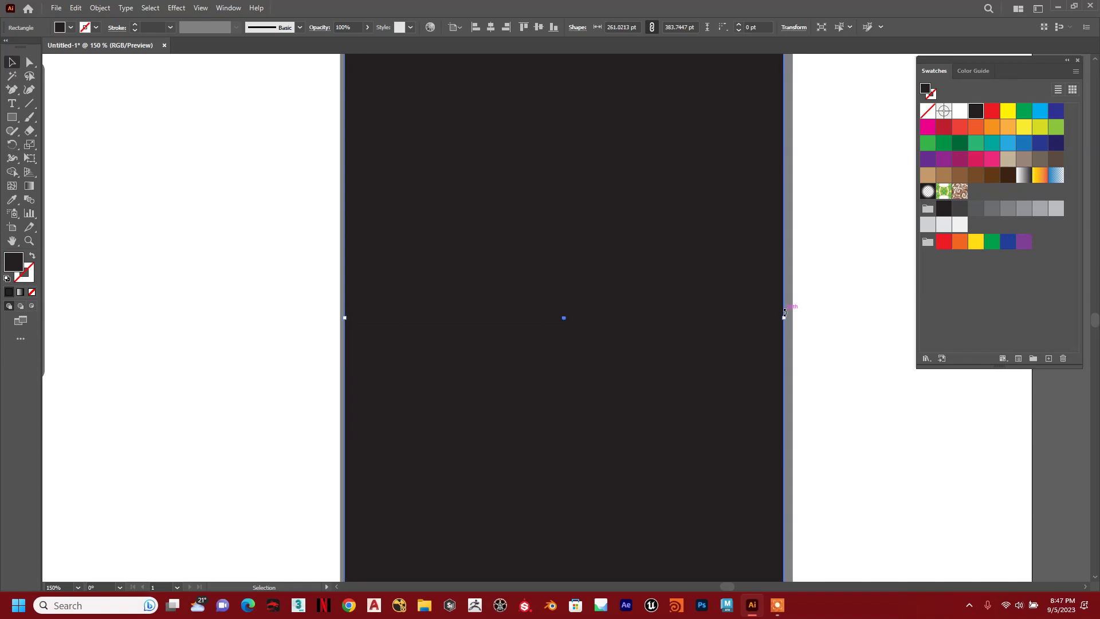
drag(785, 318, 788, 317)
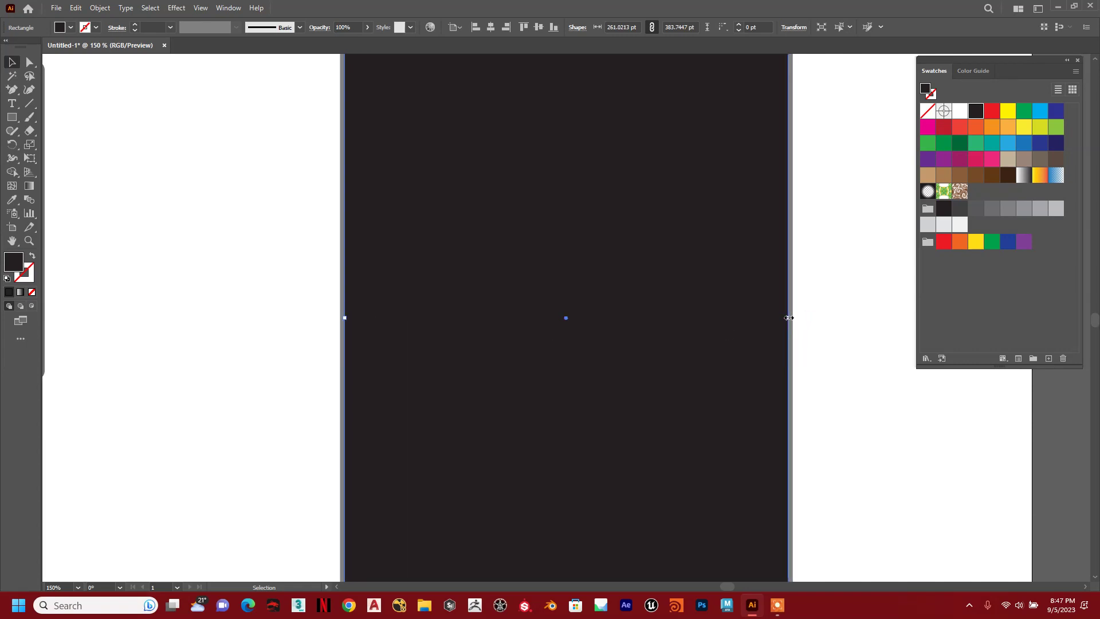
click(838, 310)
Step: Lower the black panel's top edge to reduce its height to about 375 pt, leaving a deeper gray margin above it
drag(691, 217, 699, 358)
click(560, 221)
drag(573, 180, 574, 195)
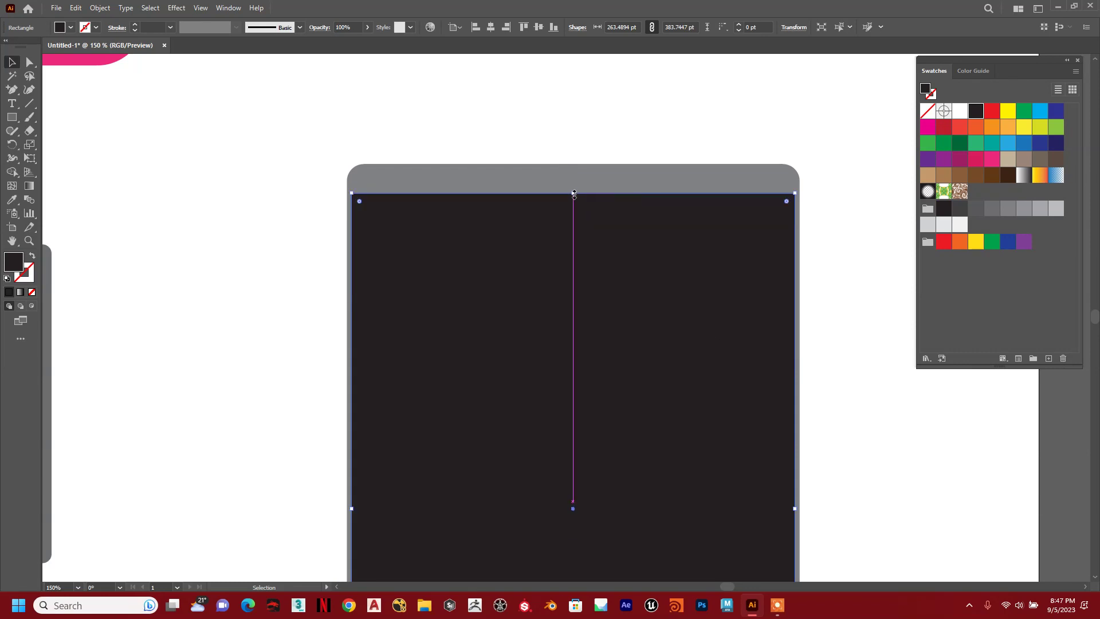
drag(762, 505, 745, 315)
drag(740, 447, 733, 255)
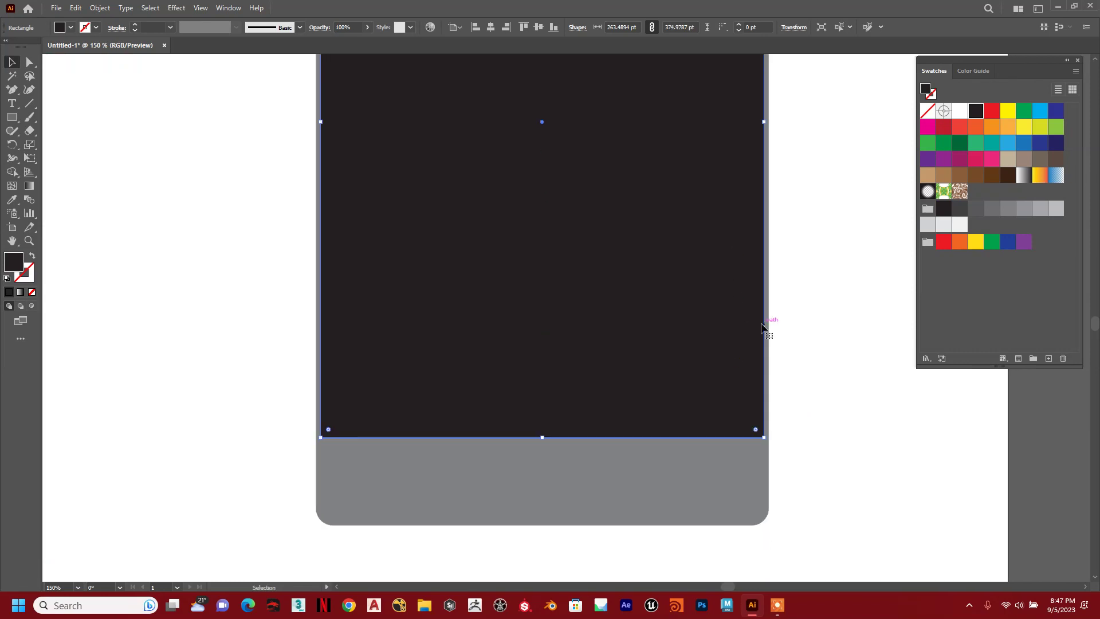
key(ctrl+minus)
key(ctrl+minus)
key(ctrl+shift+a)
scroll(769, 380, down, 1)
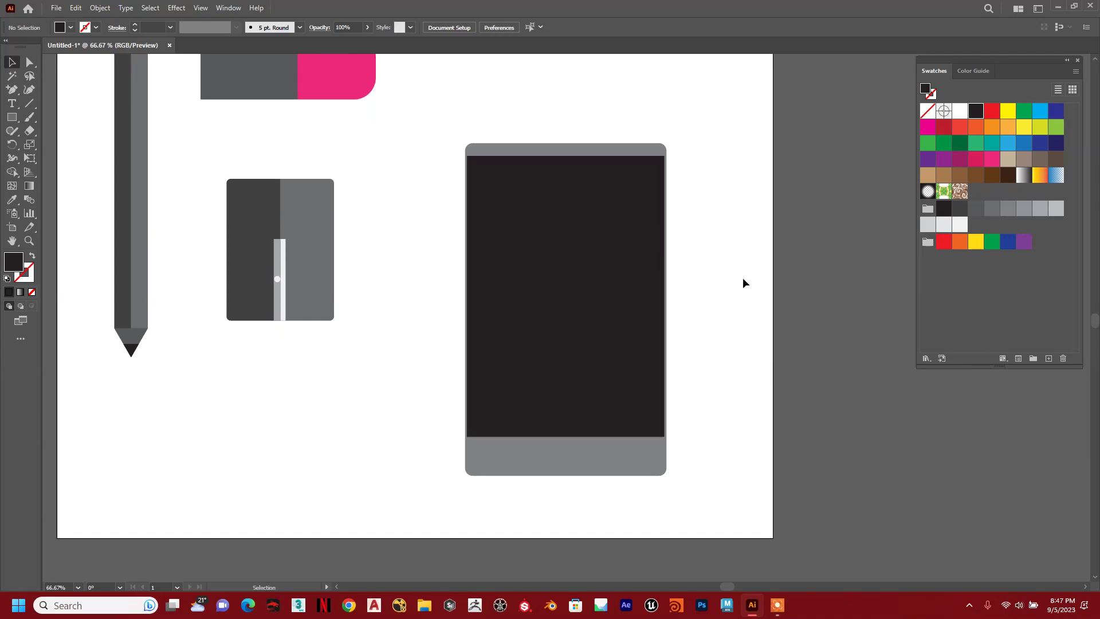
Step: Draw a black rounded speaker slot about 113 × 6 pt and position it midway along the phone's upper margin
key(ctrl+plus)
key(ctrl+plus)
scroll(642, 391, up, 3)
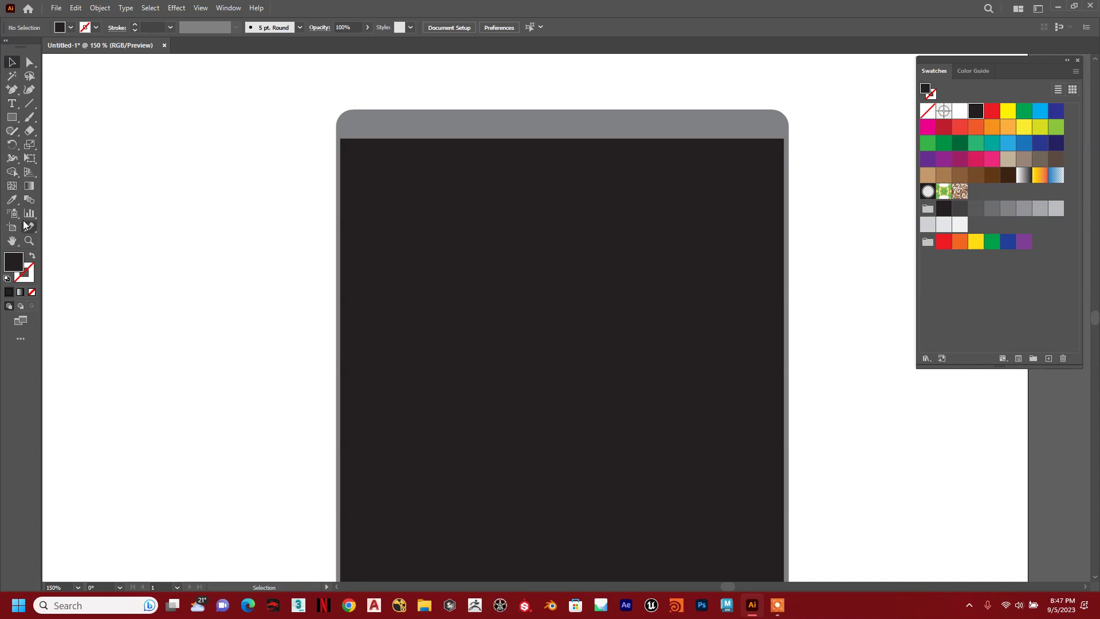
drag(12, 117, 64, 131)
drag(459, 120, 649, 130)
click(12, 61)
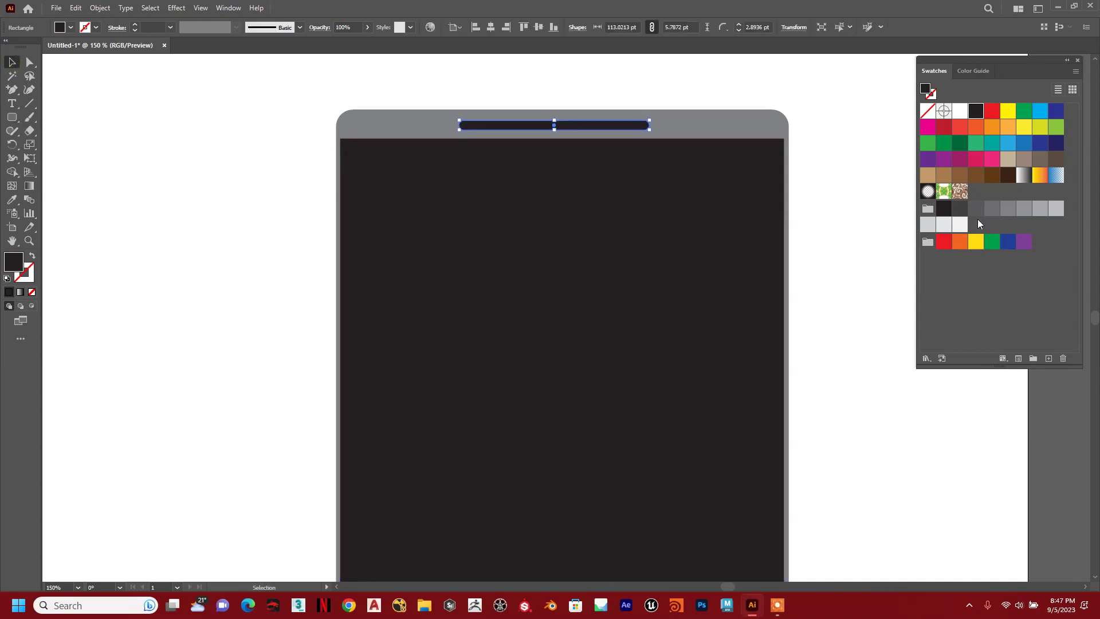
click(841, 176)
drag(570, 126, 577, 131)
click(810, 156)
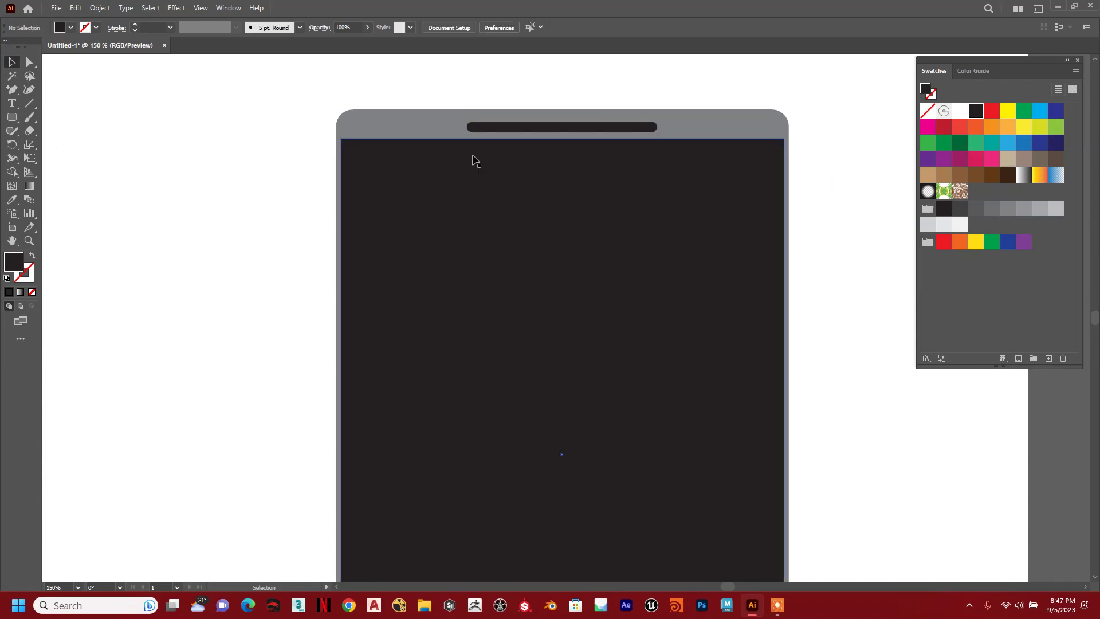
Step: Draw a home-button circle about 38 pt across in the phone's lower margin and fill it light gray
scroll(633, 211, down, 10)
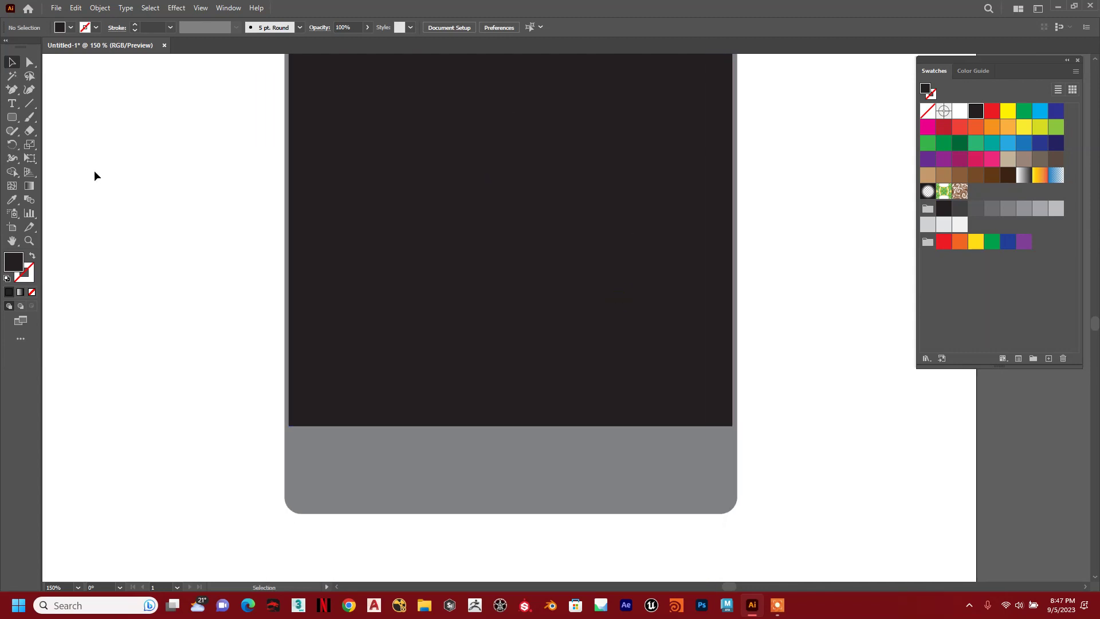
drag(13, 117, 68, 131)
mouse_move(502, 469)
mouse_down()
mouse_move(535, 499)
mouse_move(523, 498)
mouse_up()
key(v)
click(960, 225)
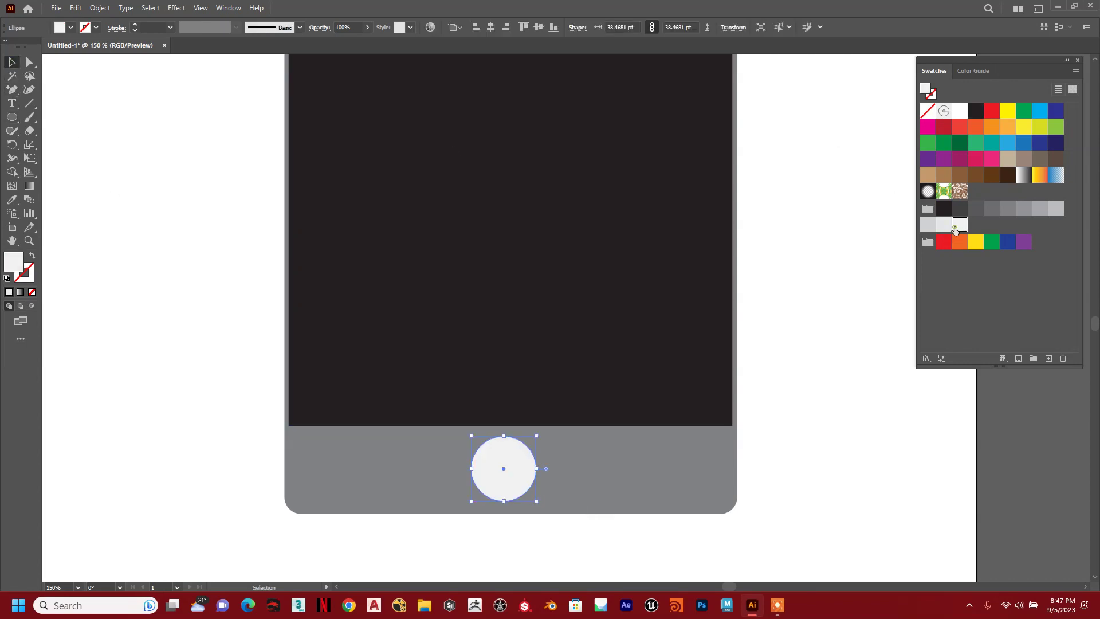
click(944, 225)
click(819, 439)
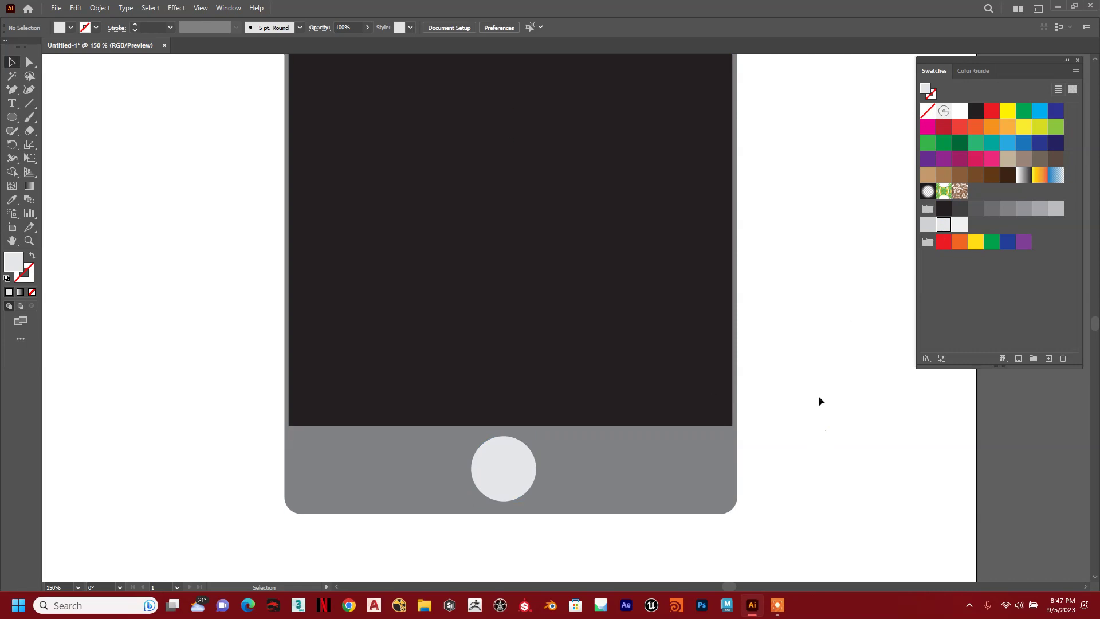
Step: Draw a light gray camera circle about 12 pt across near the phone's upper-left corner
key(ctrl+minus)
key(ctrl+minus)
mouse_move(763, 238)
mouse_down()
mouse_move(776, 270)
mouse_move(772, 258)
mouse_up()
key(ctrl+plus)
key(ctrl+plus)
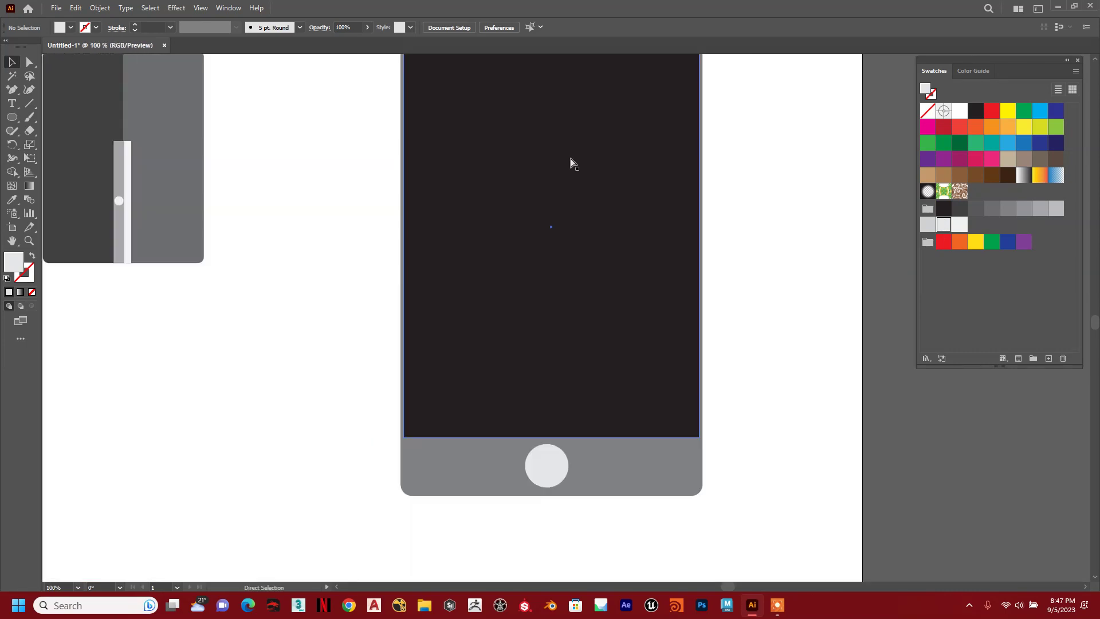
drag(544, 192, 641, 410)
drag(469, 165, 454, 228)
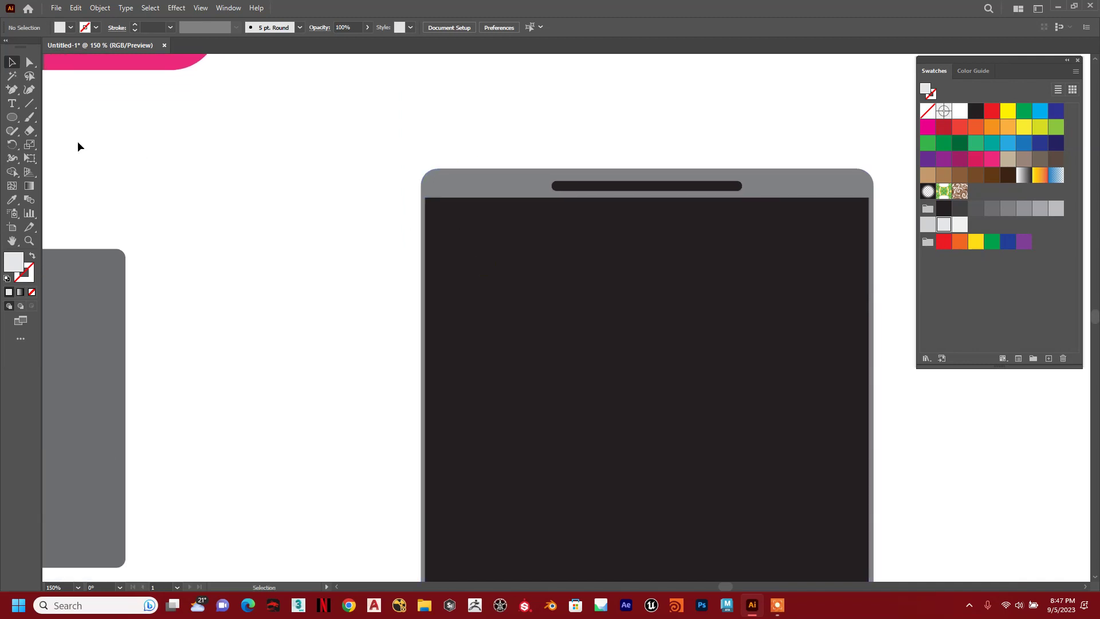
click(8, 115)
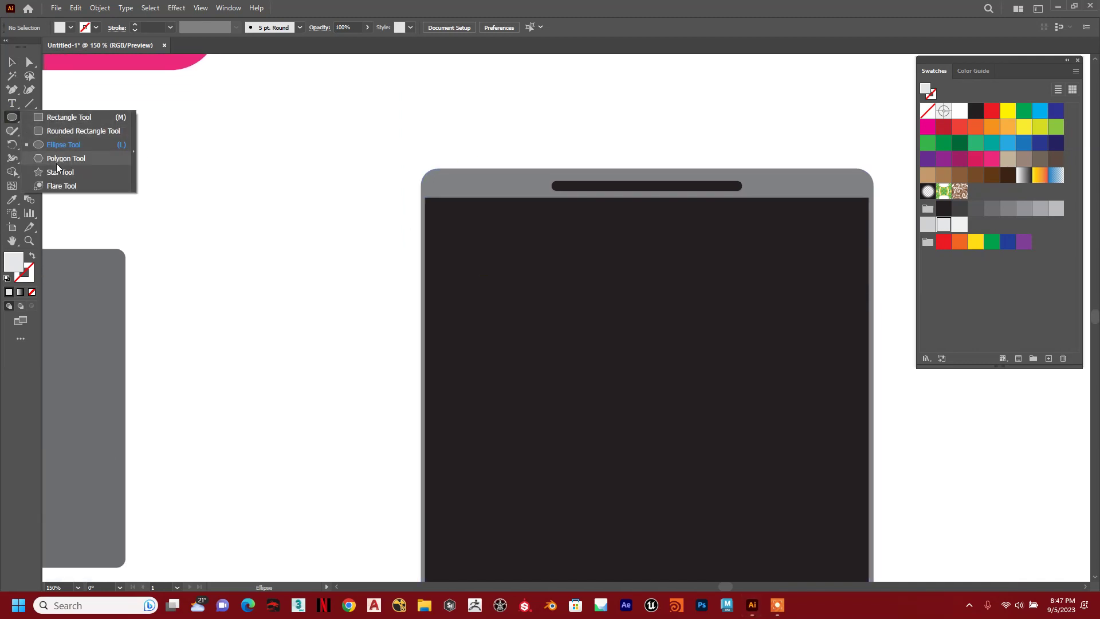
click(56, 148)
drag(450, 182, 452, 190)
click(11, 62)
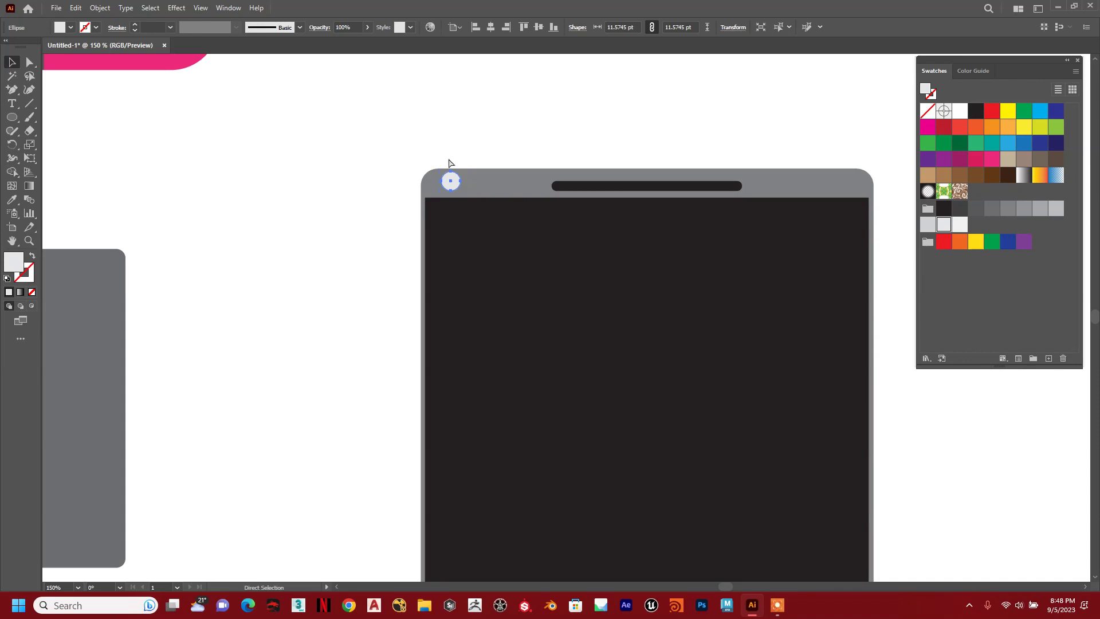
Step: Shrink the camera circle slightly and add a concentric circle about 6 pt across inside it, filled dark gray
key(ctrl+equal)
key(ctrl+equal)
key(ctrl+equal)
key(ctrl+equal)
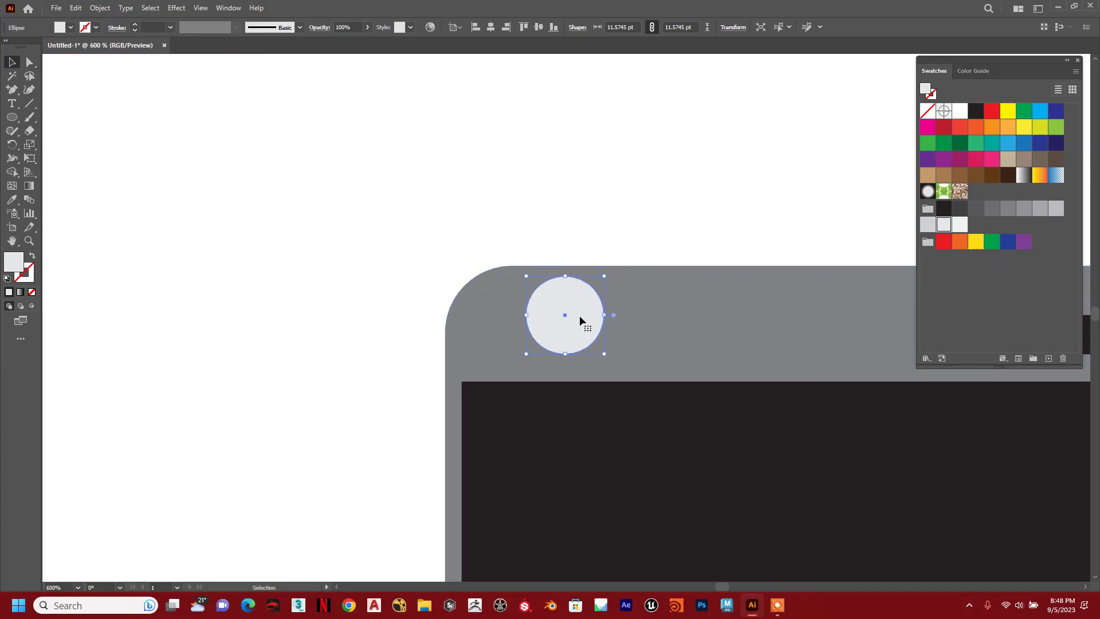
drag(592, 363, 572, 345)
click(590, 235)
click(991, 212)
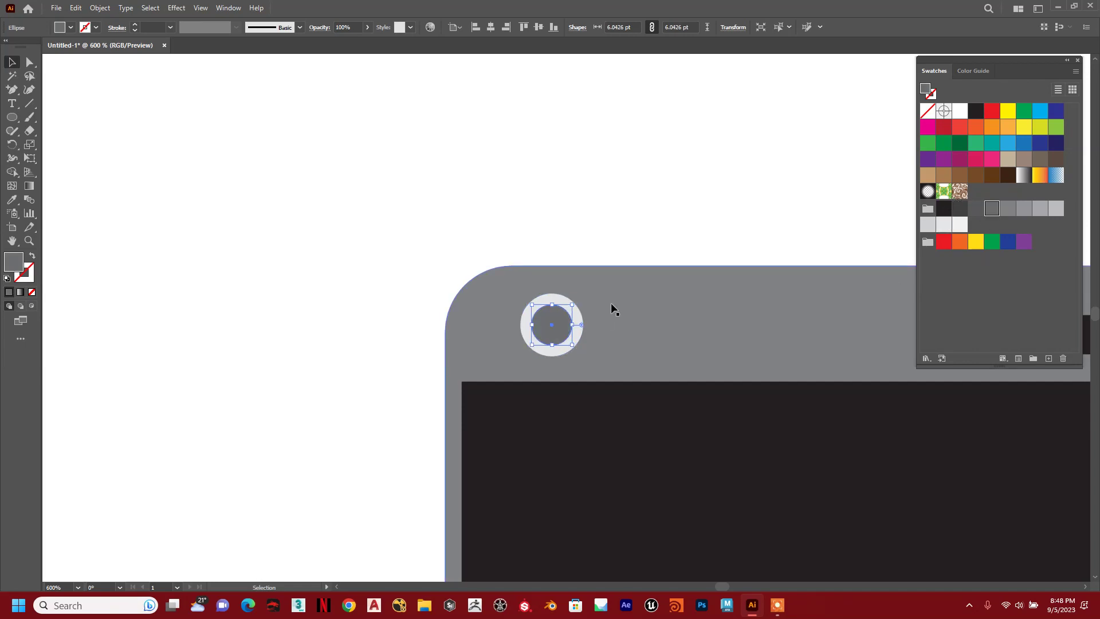
click(631, 208)
Step: Add an innermost concentric circle about 3 pt across to the camera and fill it black
click(559, 325)
mouse_move(562, 324)
mouse_down()
mouse_move(614, 209)
mouse_move(625, 228)
mouse_move(613, 218)
mouse_move(552, 322)
mouse_up()
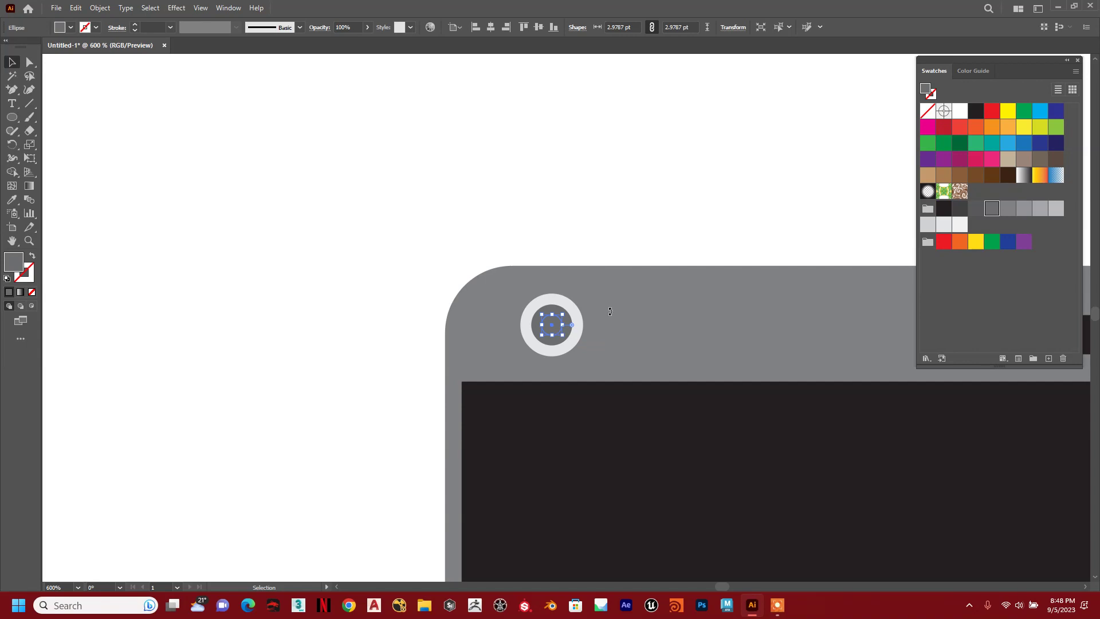
click(950, 231)
click(965, 230)
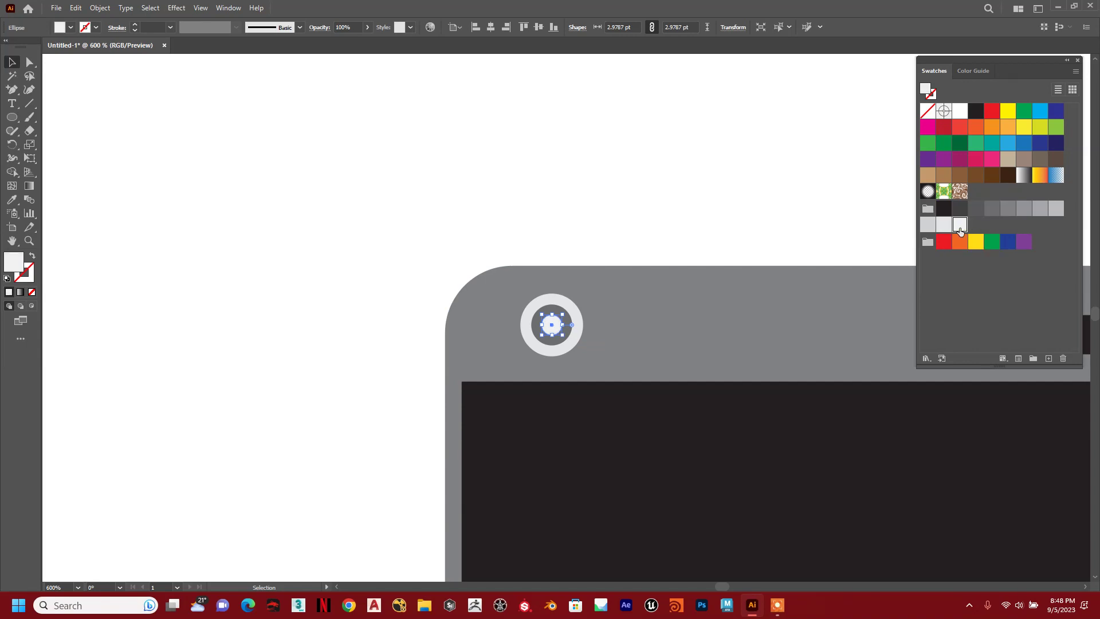
click(975, 208)
click(960, 208)
click(943, 208)
click(697, 194)
Step: Select all the phone's shapes and move them toward the sharpener, to about X 573 pt, Y 507 pt
key(ctrl+minus)
key(ctrl+minus)
key(ctrl+minus)
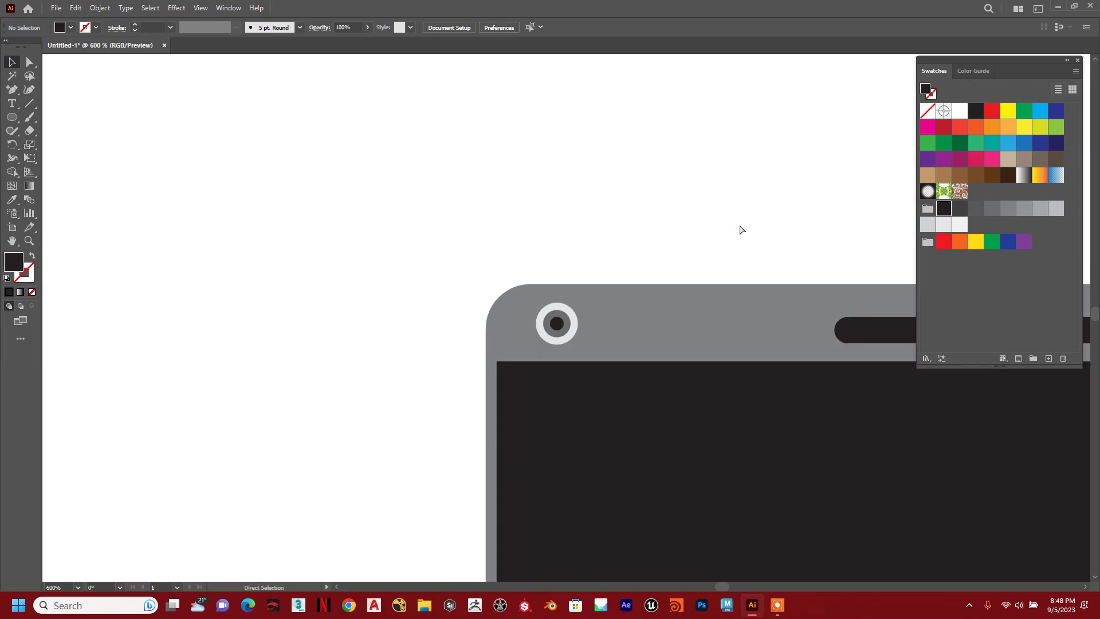
key(ctrl+minus)
key(ctrl+minus)
key(ctrl+minus)
drag(813, 393, 705, 264)
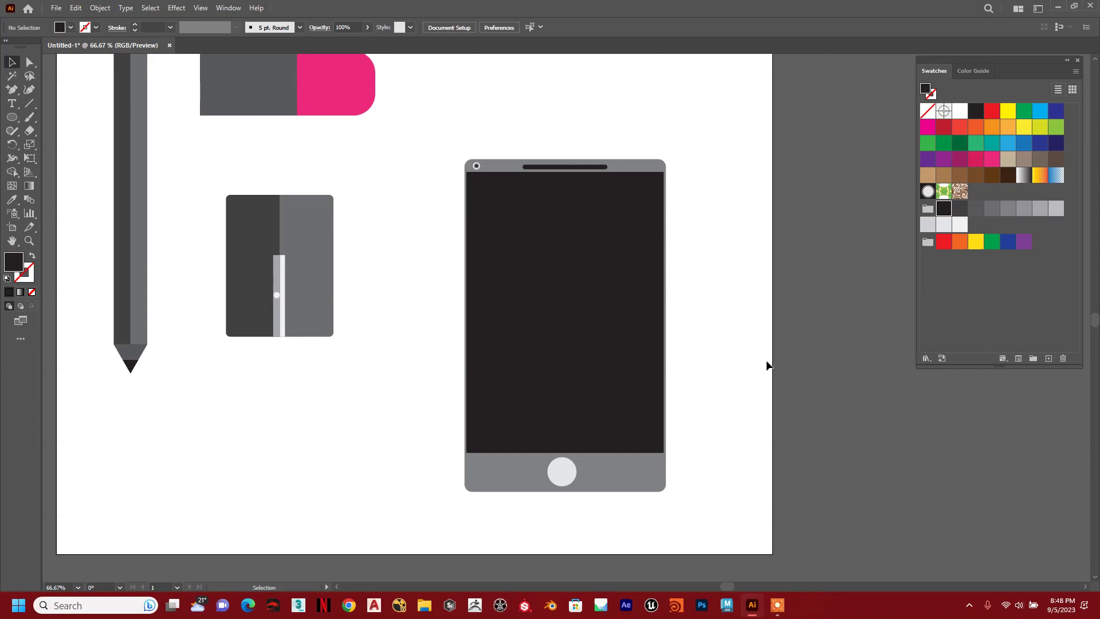
drag(726, 317, 733, 362)
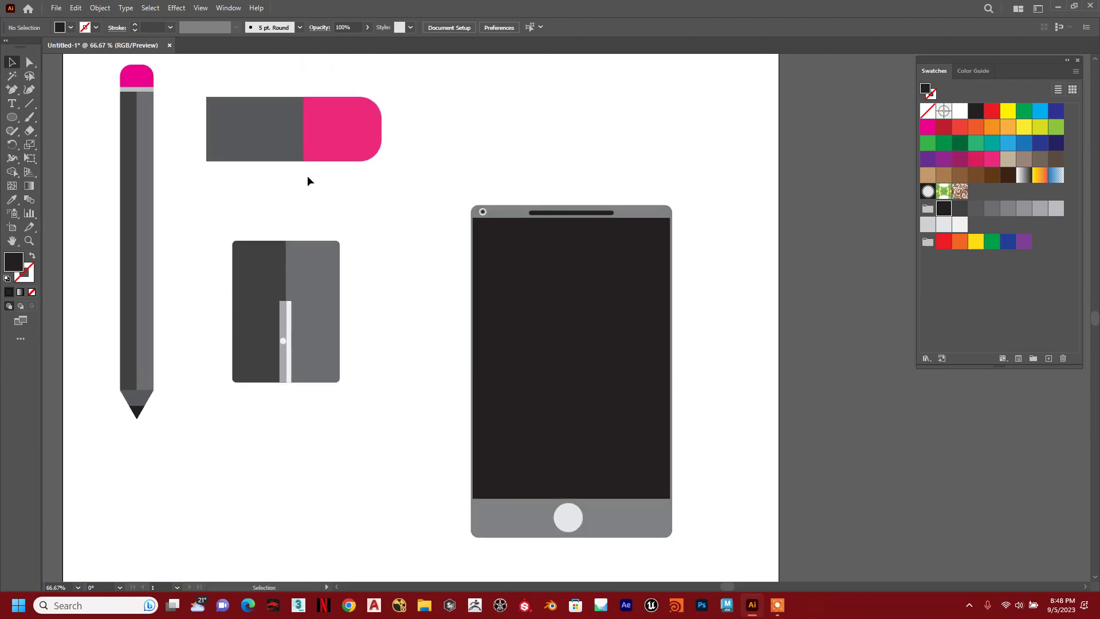
scroll(446, 187, down, 3)
drag(622, 331, 596, 285)
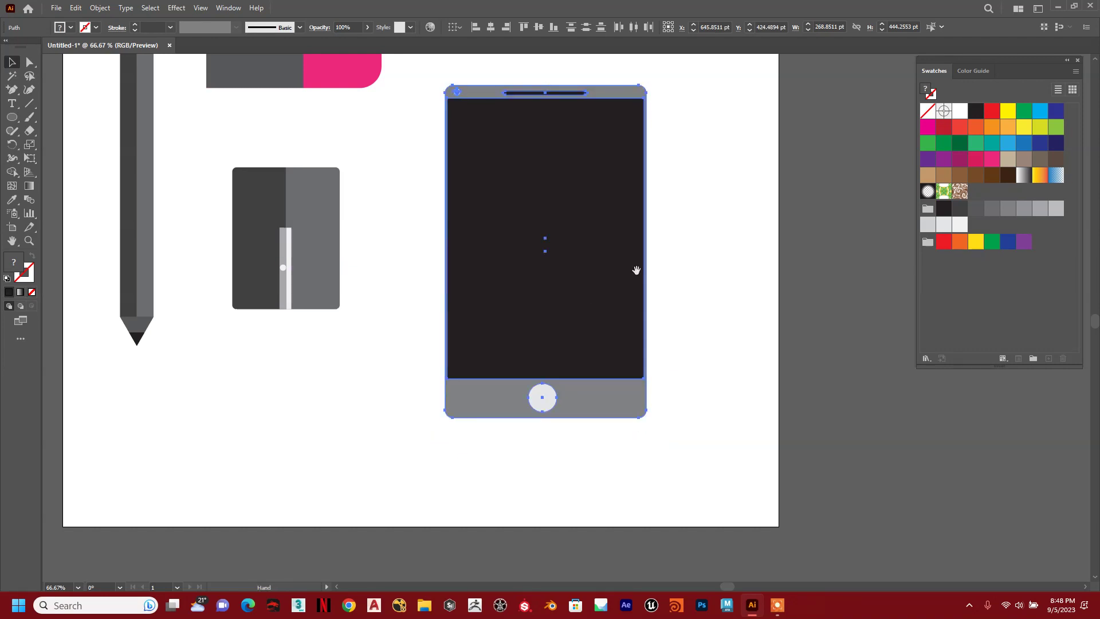
scroll(589, 334, up, 2)
drag(569, 245, 509, 314)
scroll(560, 281, up, 2)
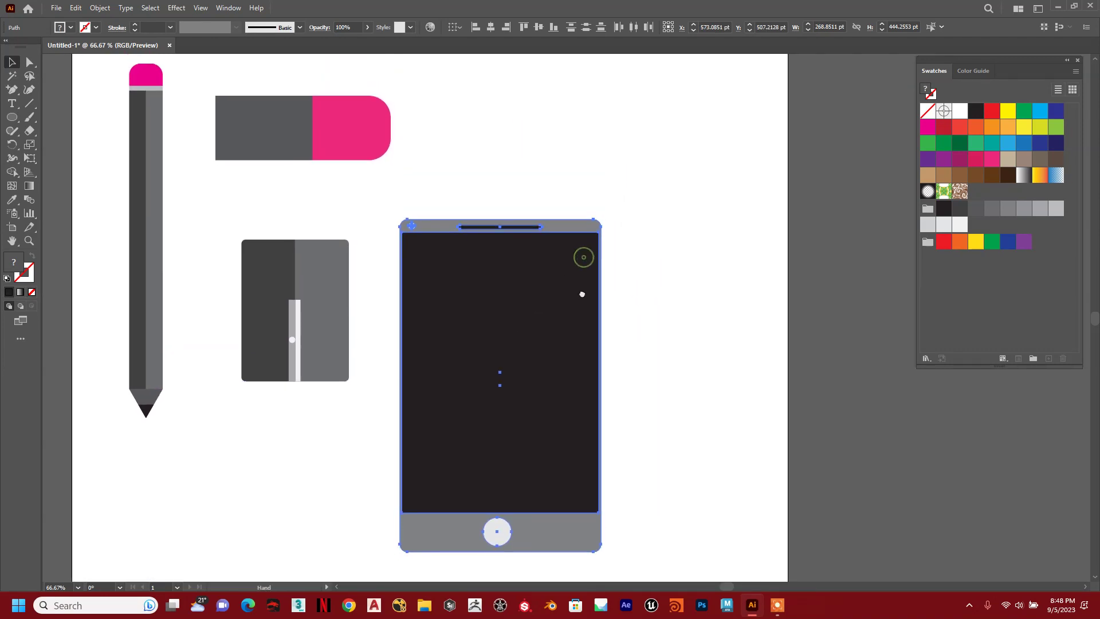
click(682, 276)
scroll(645, 315, up, 1)
drag(646, 314, 624, 289)
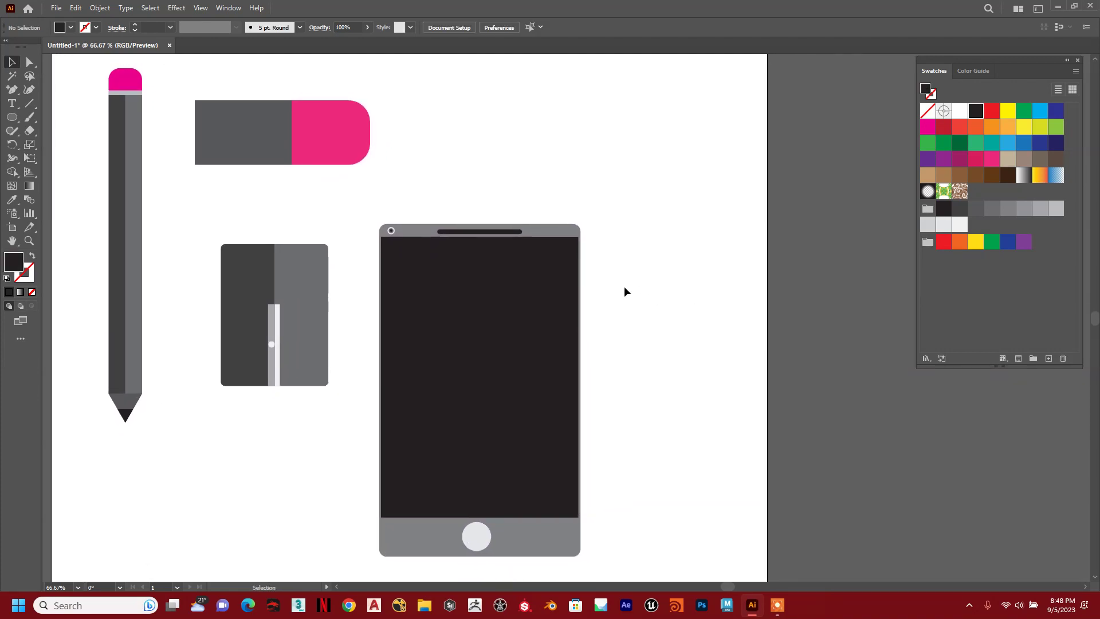
Step: Draw a tall, narrow black rectangle about 53 × 518 pt to the right of the phone
click(13, 119)
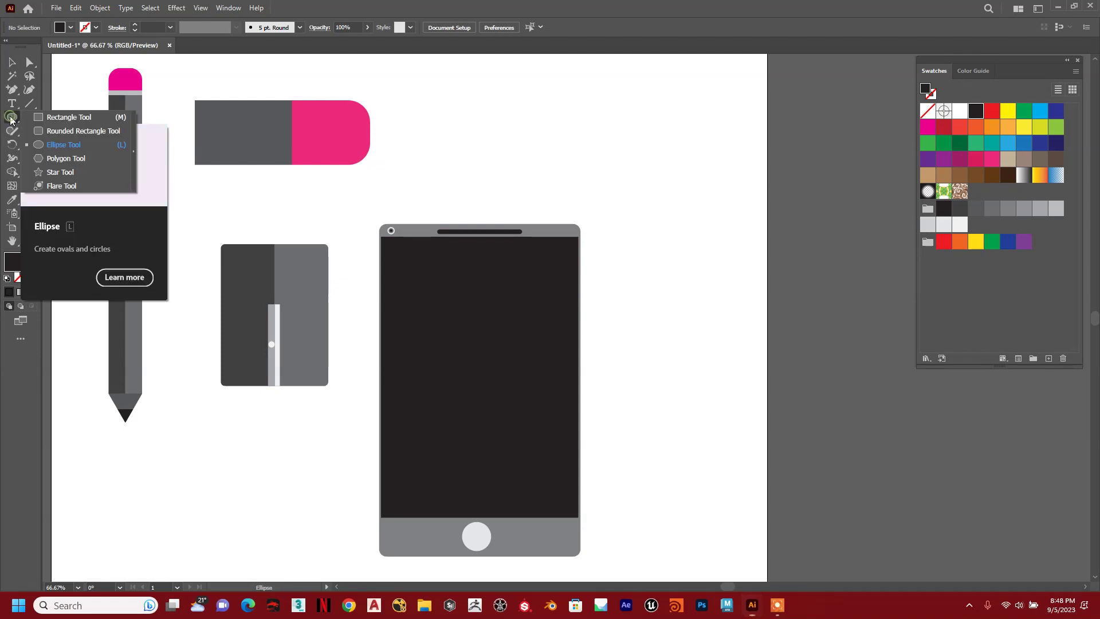
click(60, 117)
mouse_move(647, 124)
mouse_down()
mouse_move(708, 472)
mouse_move(703, 516)
mouse_move(687, 510)
mouse_up()
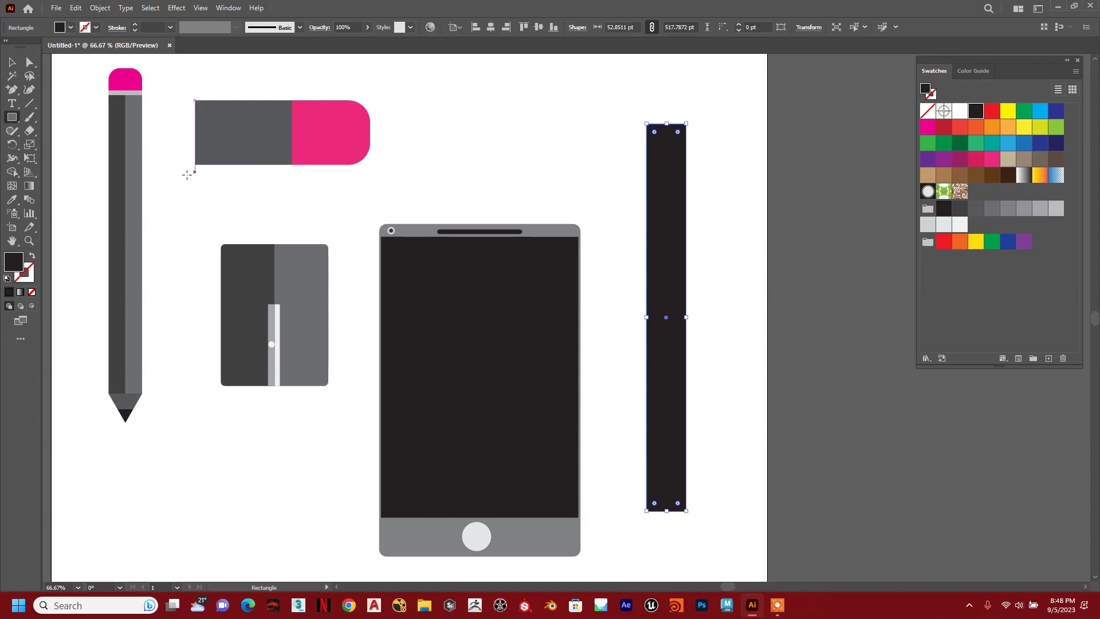
Step: Slightly round only the two left-hand corners of the tall black rectangle
click(27, 67)
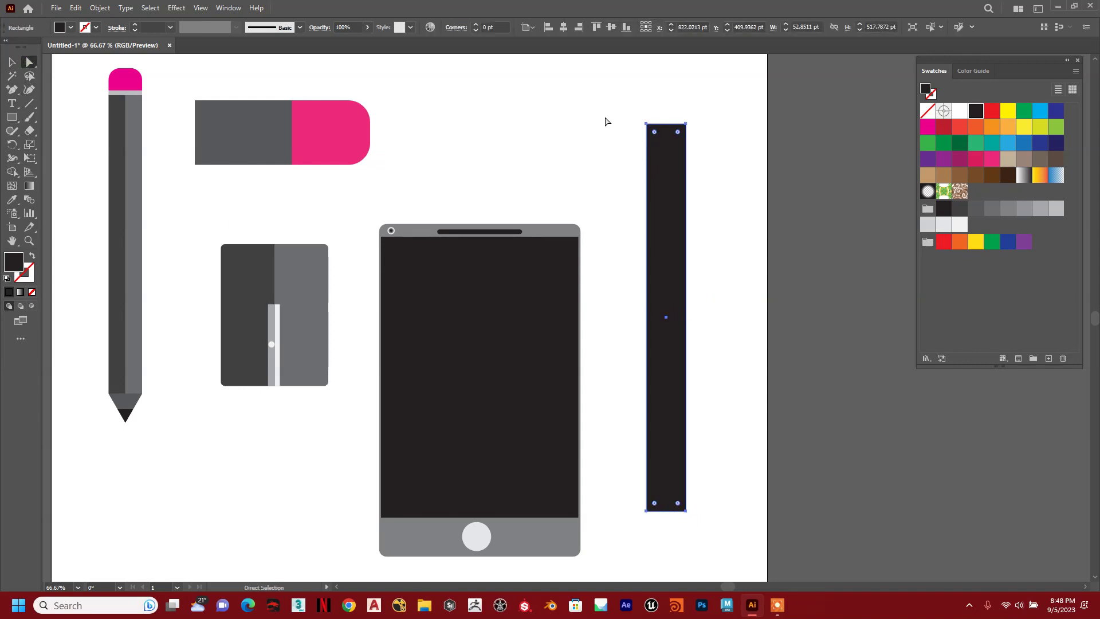
drag(616, 108, 657, 526)
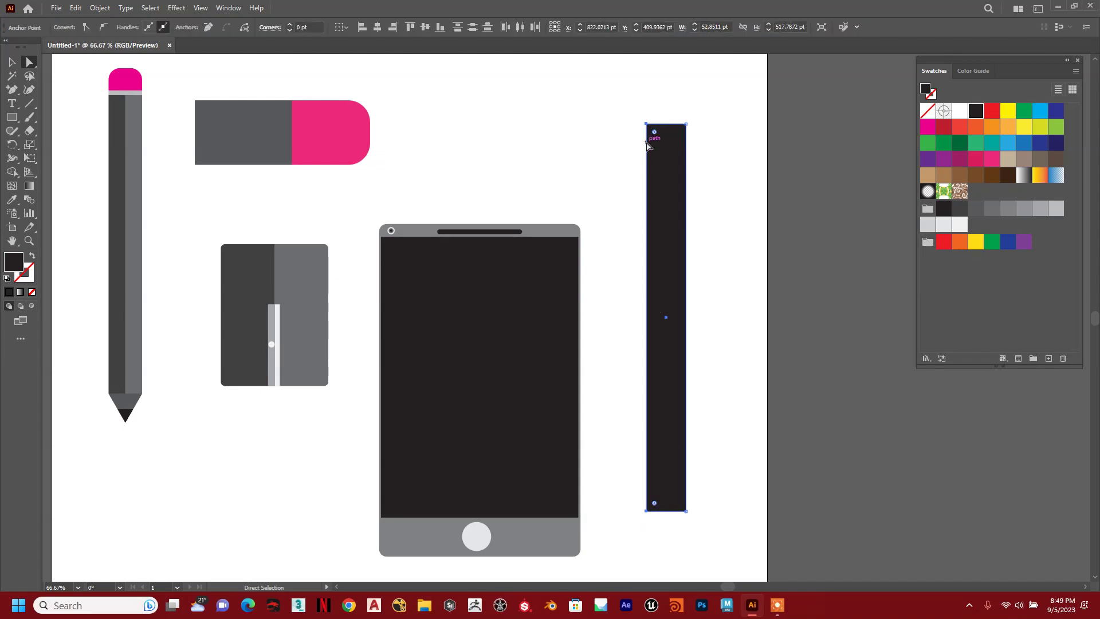
drag(656, 136, 654, 131)
click(12, 63)
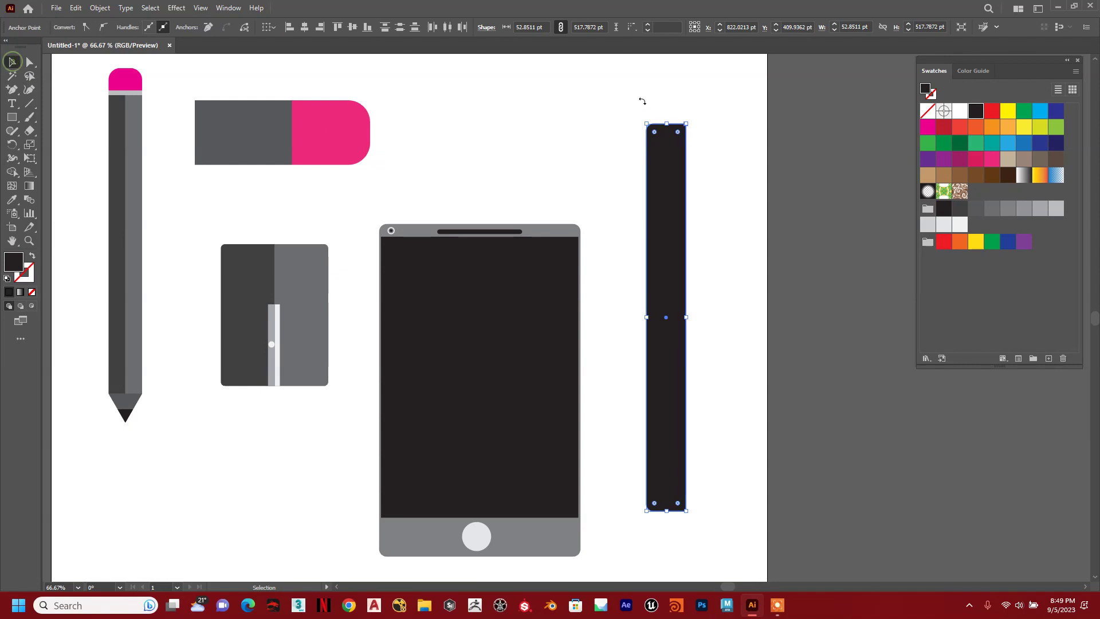
click(600, 94)
click(673, 181)
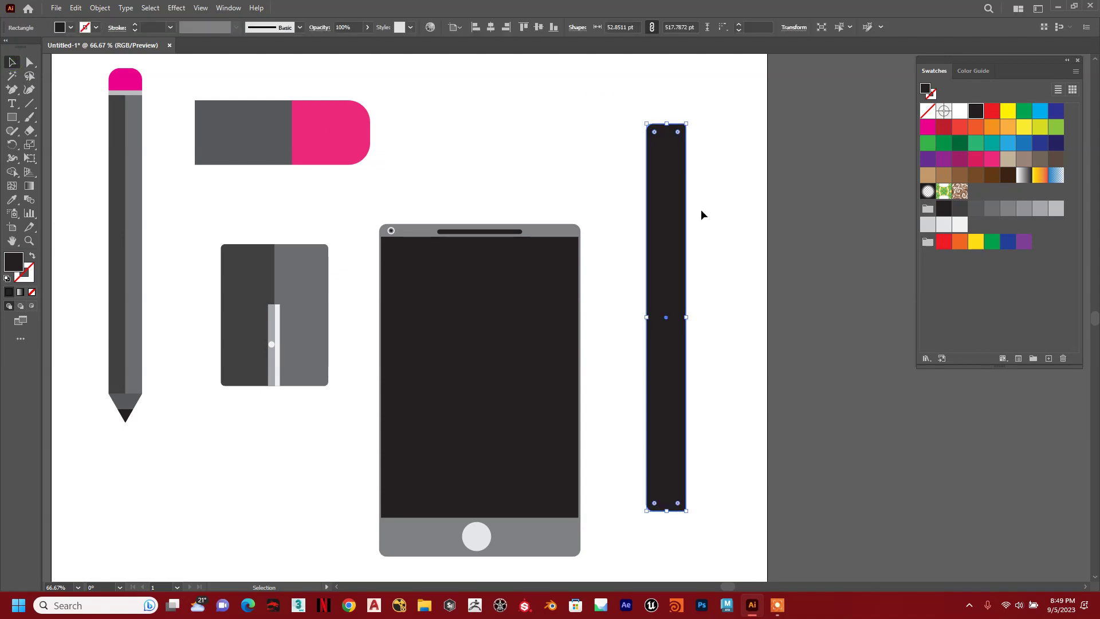
right_click(667, 179)
mouse_move(752, 454)
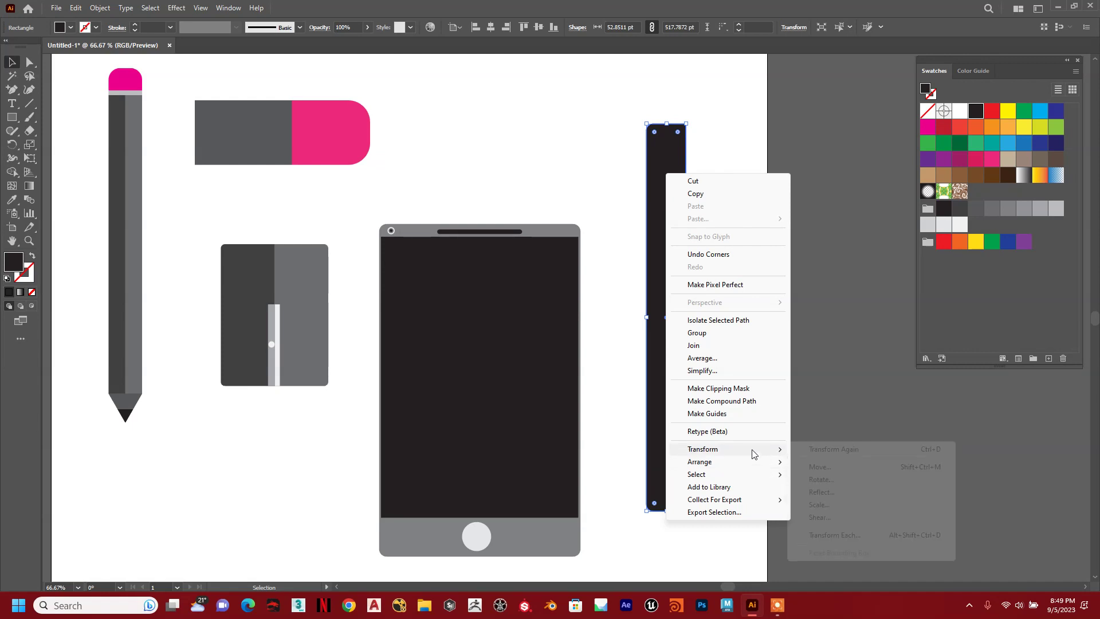
click(857, 480)
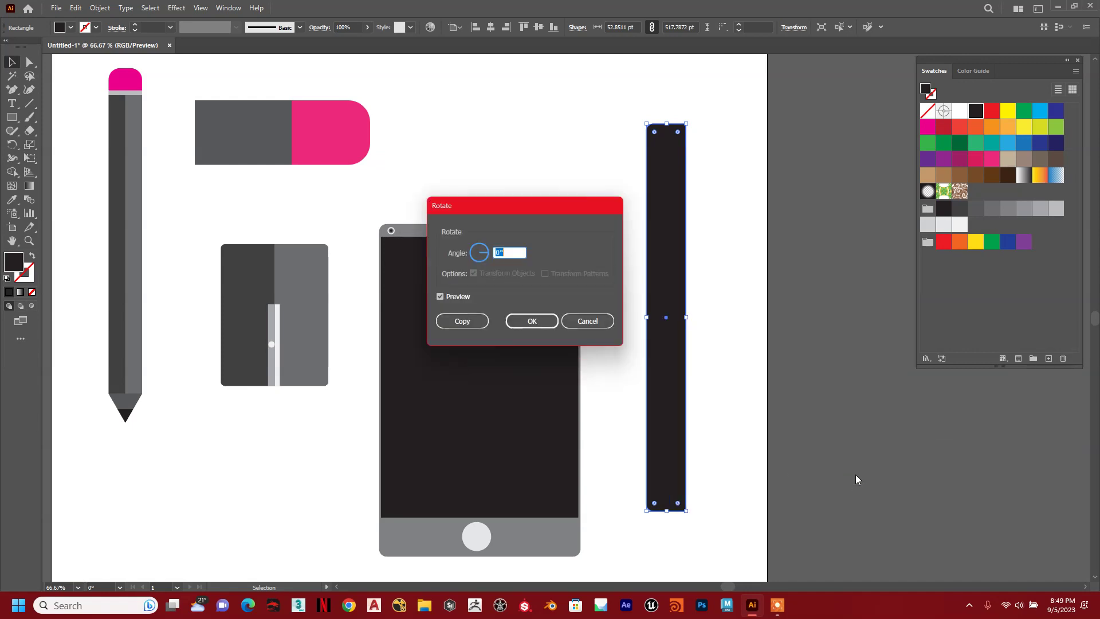
click(590, 322)
Step: Create a copy of the tall black bar reflected across the vertical axis and place it to the right of the original, leaving a gap
right_click(662, 248)
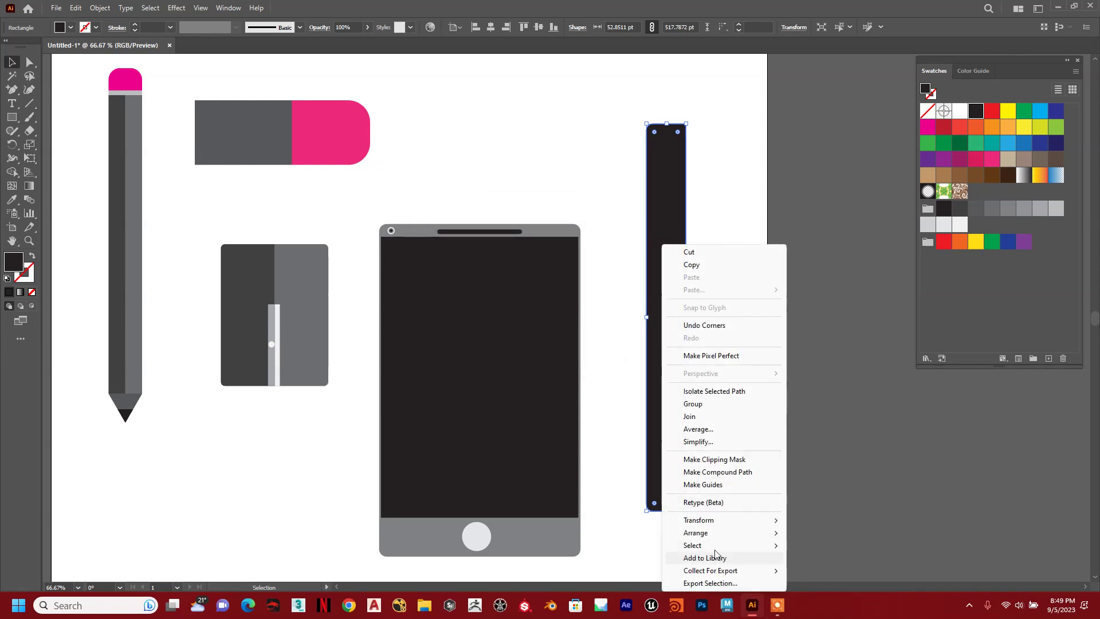
mouse_move(716, 521)
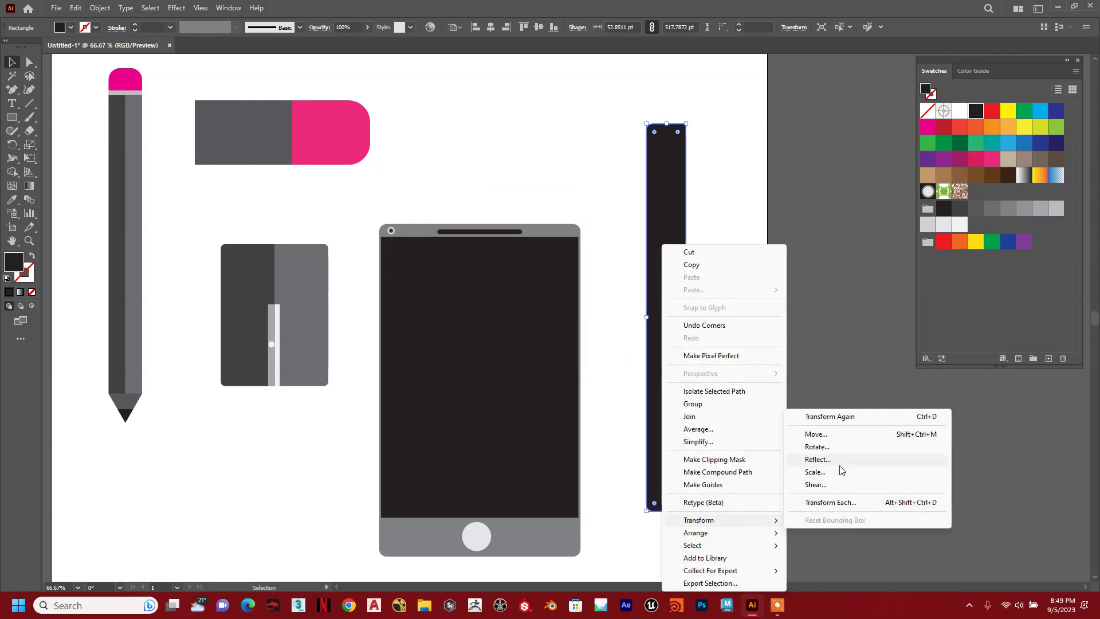
click(818, 460)
click(617, 300)
drag(654, 150, 884, 149)
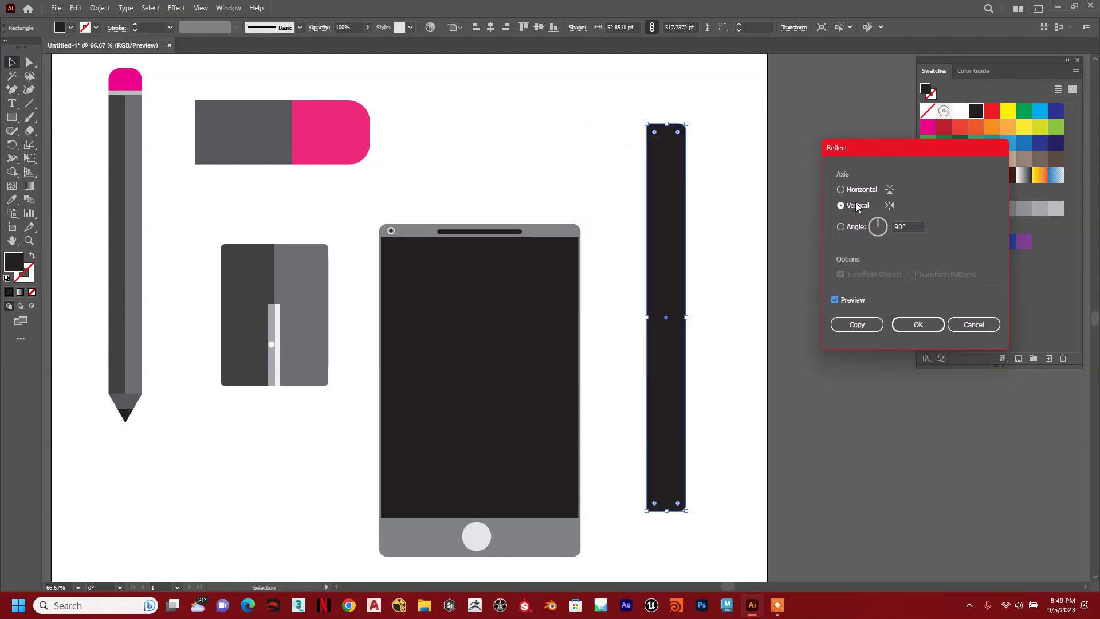
click(865, 330)
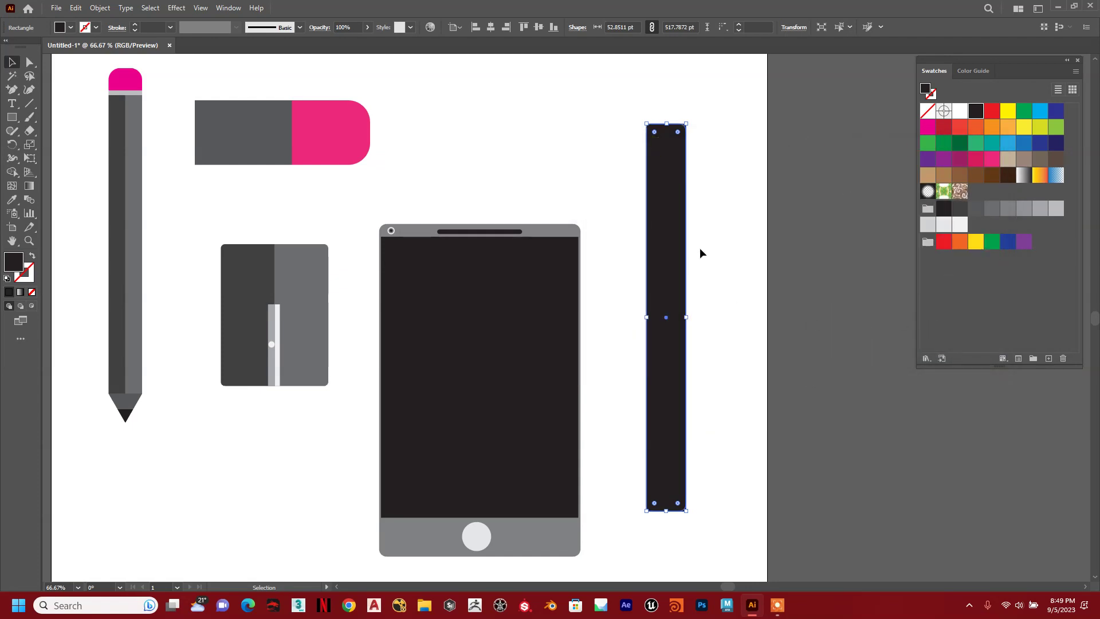
drag(666, 238, 750, 238)
click(271, 205)
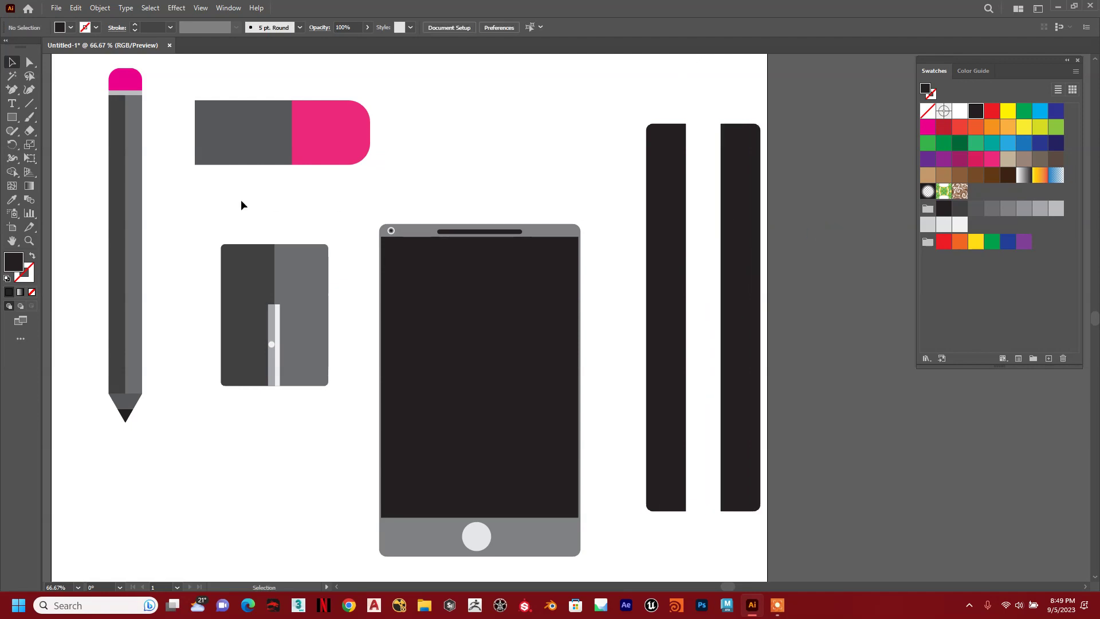
Step: Fill the gap between the two bars with a black rectangle about 47 × 518 pt
click(14, 120)
click(69, 117)
drag(686, 124, 722, 513)
key(v)
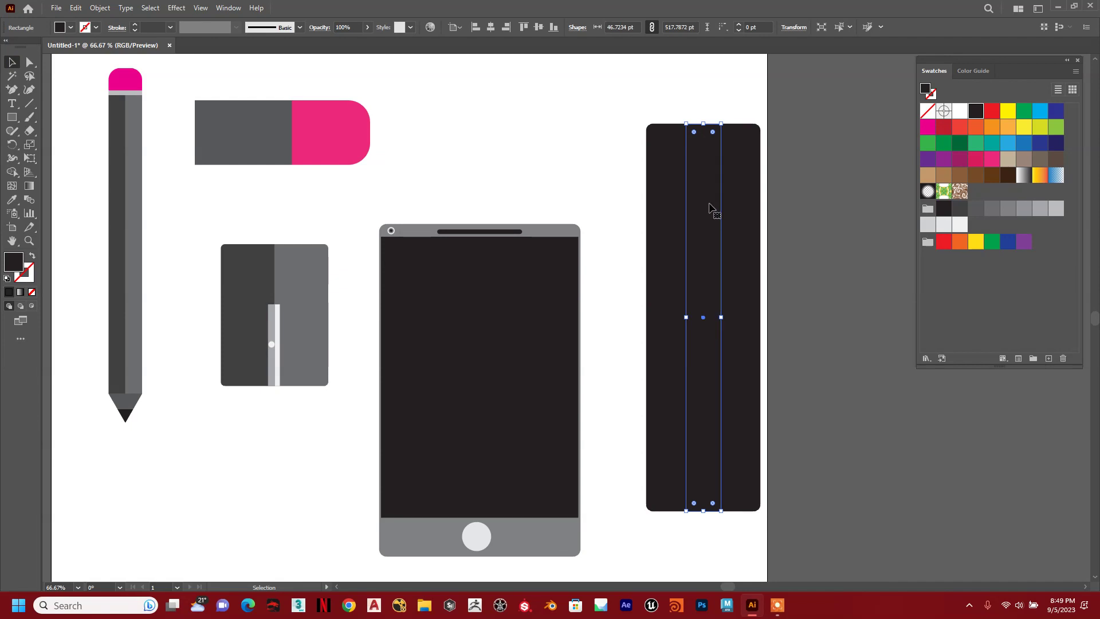
Step: Fill the ruler's right strip light gray and its left and middle strips dark gray
click(970, 213)
click(748, 172)
click(1041, 209)
click(818, 204)
click(701, 206)
click(672, 182)
click(976, 209)
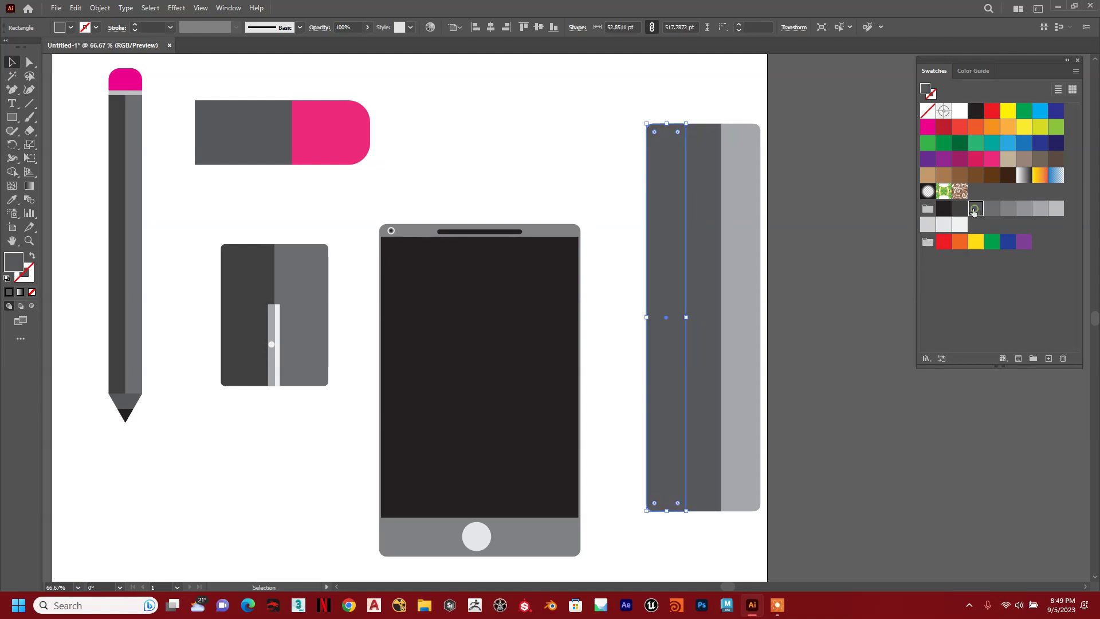
Step: Fill the middle strip with a darker gray and the right strip with a lighter gray
click(705, 224)
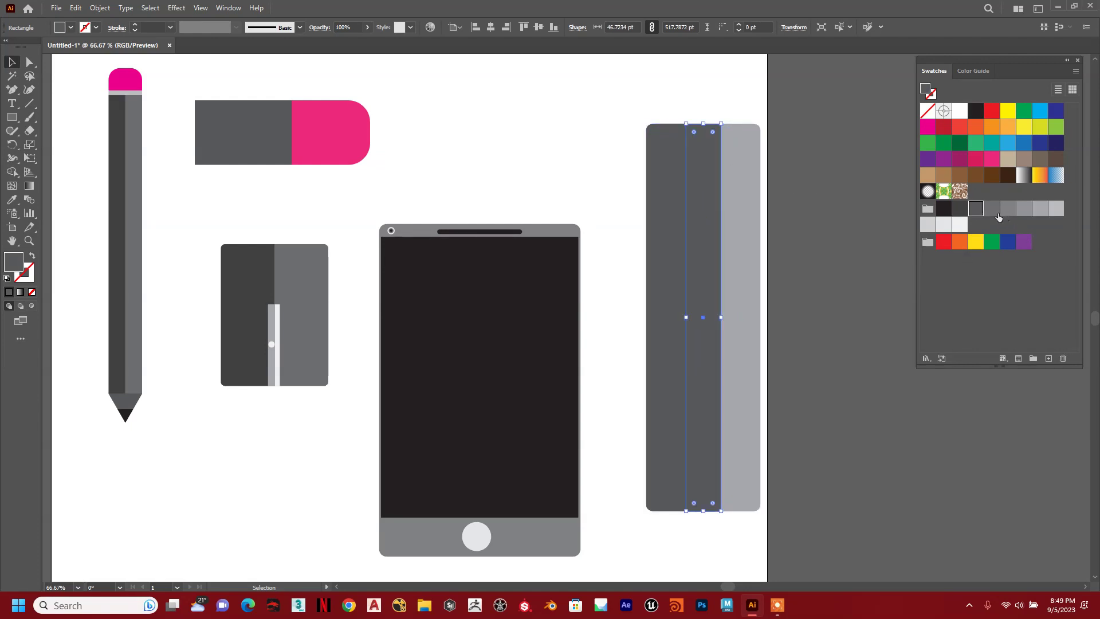
click(962, 211)
click(742, 252)
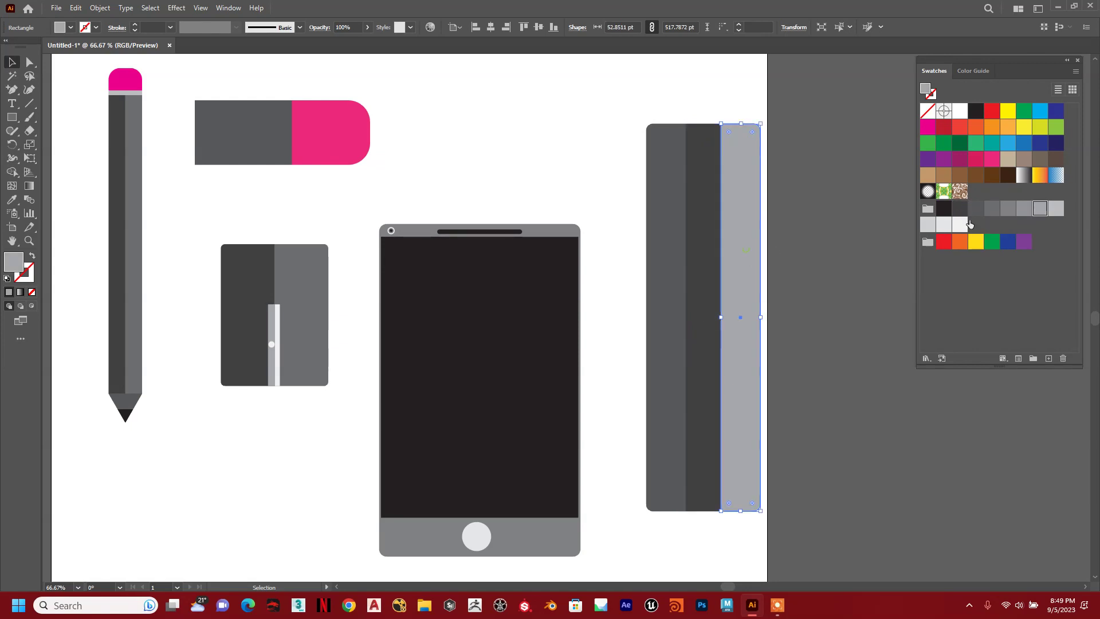
click(1056, 209)
click(826, 216)
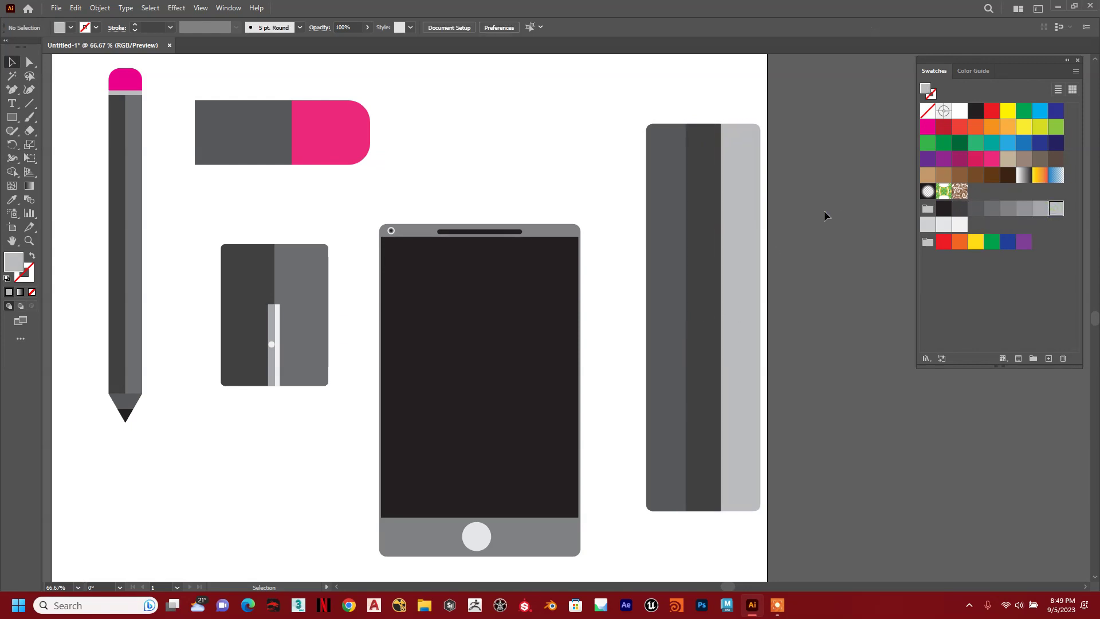
Step: Recolor the ruler's middle strip to a medium gray
scroll(647, 247, down, 1)
scroll(647, 246, right, 2)
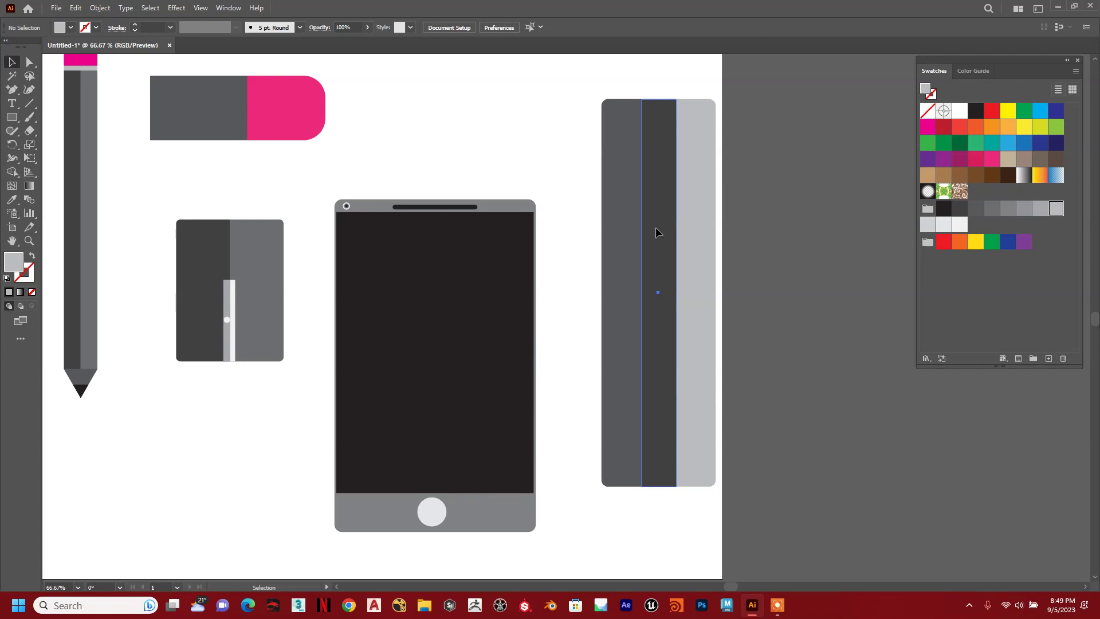
click(658, 232)
click(976, 209)
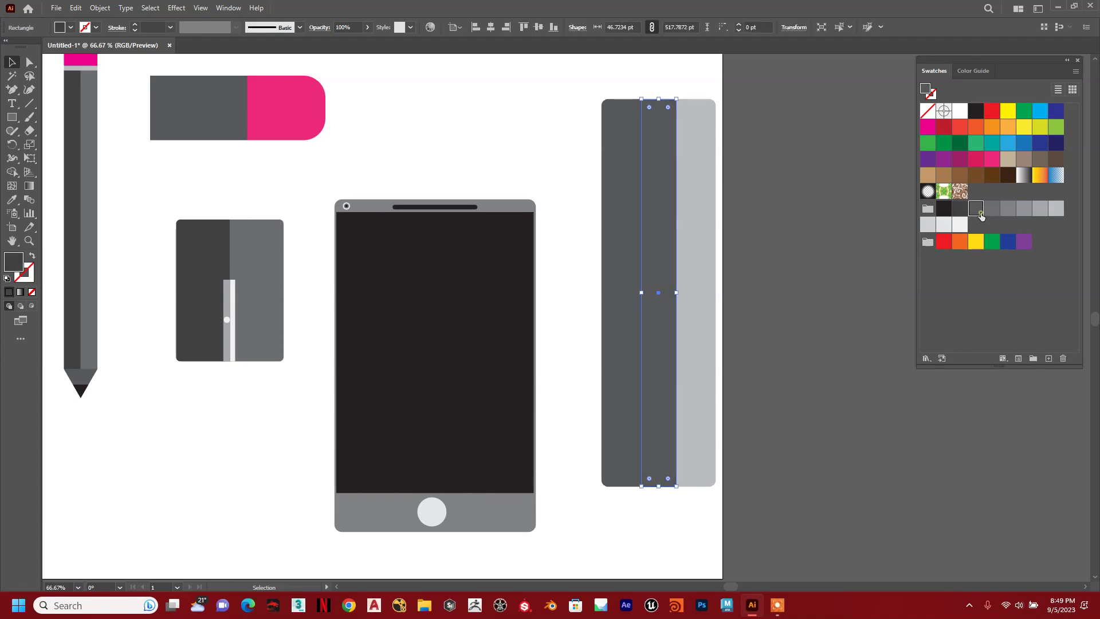
click(1010, 210)
click(775, 228)
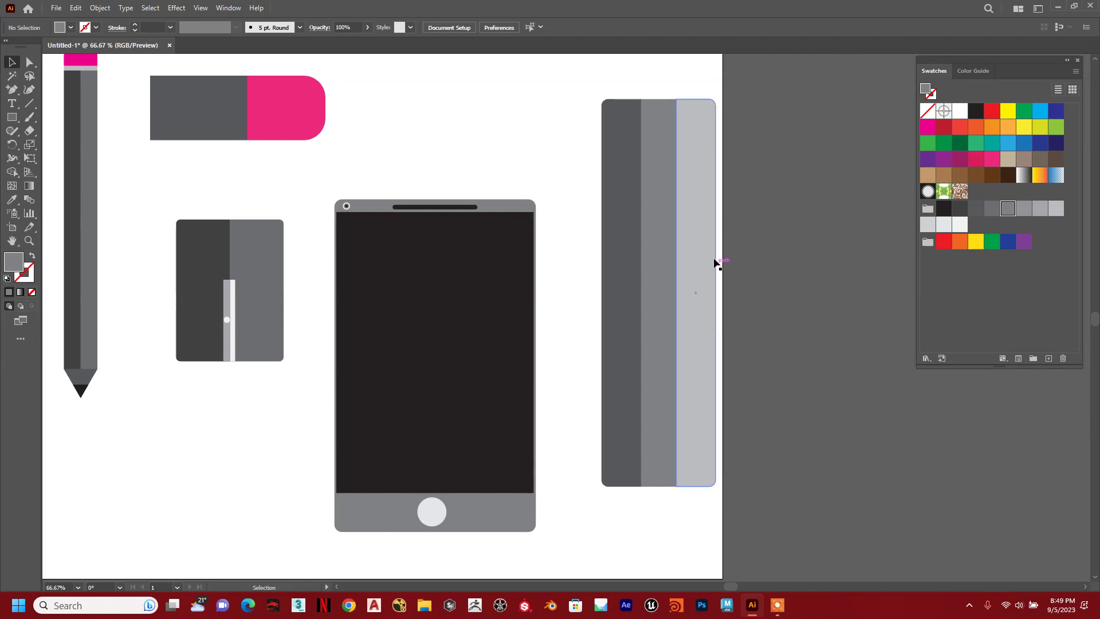
Step: Widen the middle strip evenly over both side strips, and shift the whole ruler slightly to the left
click(666, 241)
drag(679, 292, 694, 298)
key(ctrl+z)
click(658, 291)
click(727, 222)
drag(583, 92, 814, 538)
drag(682, 361, 674, 360)
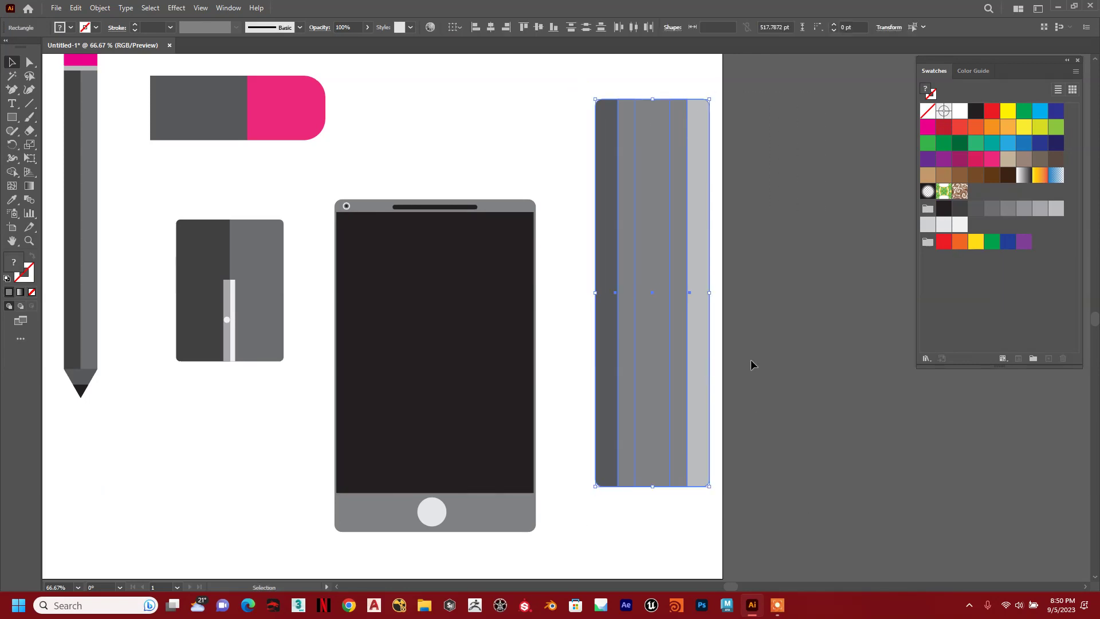
click(769, 331)
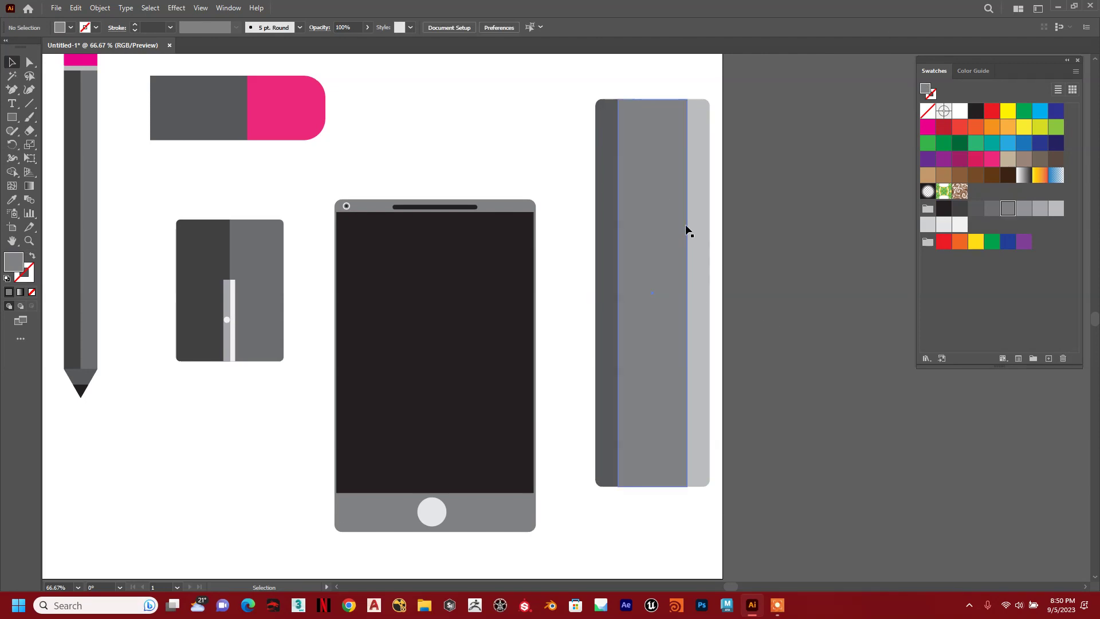
Step: Draw a thin medium-gray tick mark about 16.5 × 0.7 pt near the top of the ruler's right edge
scroll(802, 333, right, 2)
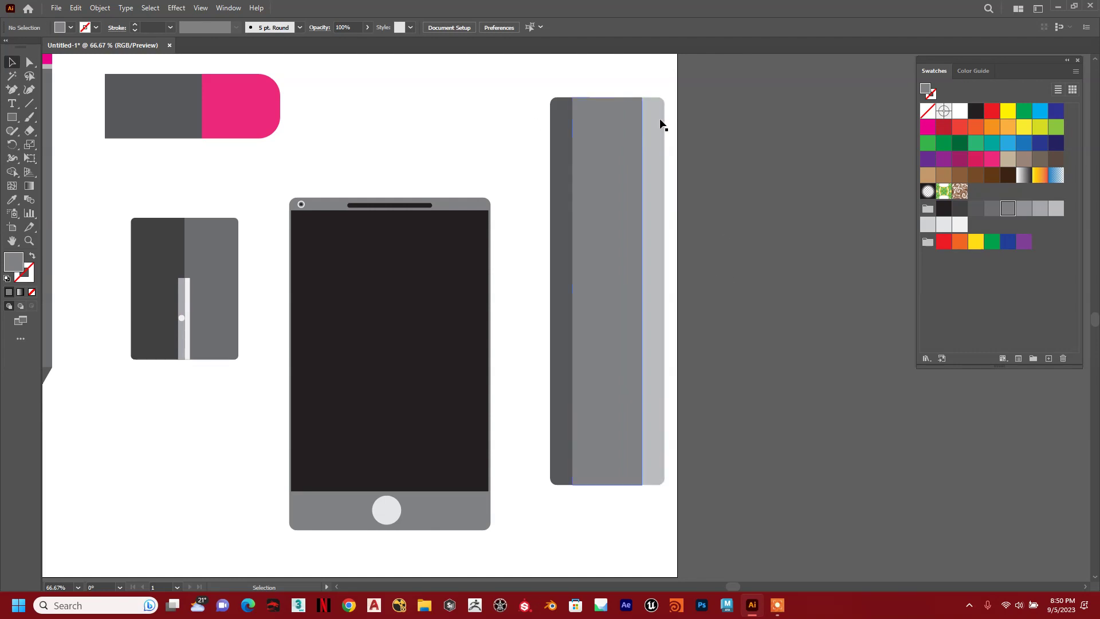
drag(11, 117, 63, 118)
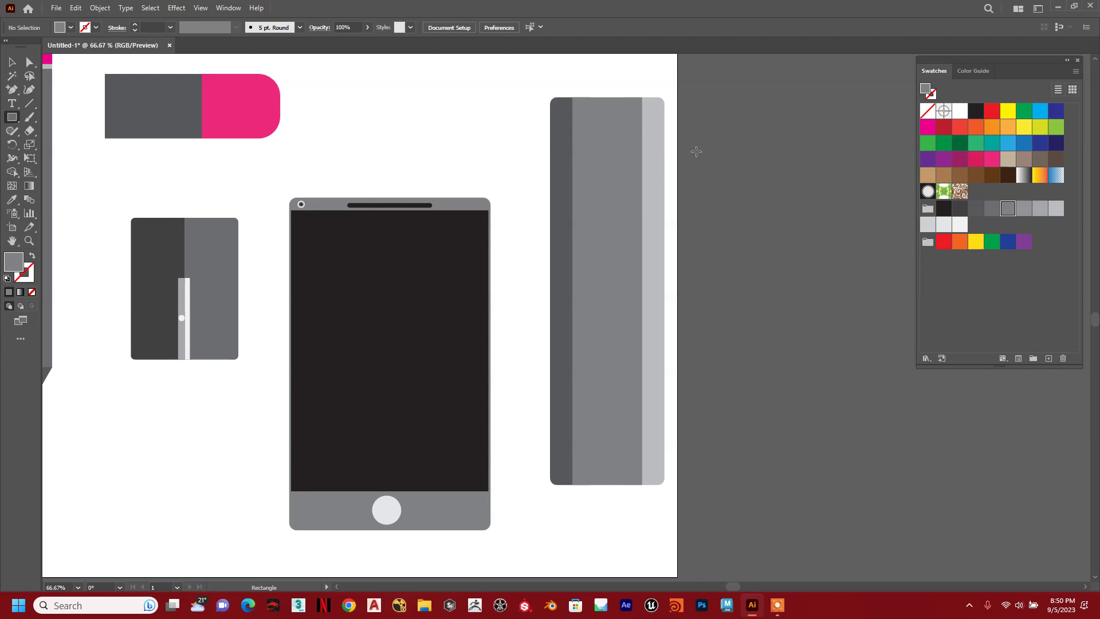
scroll(696, 150, up, 3)
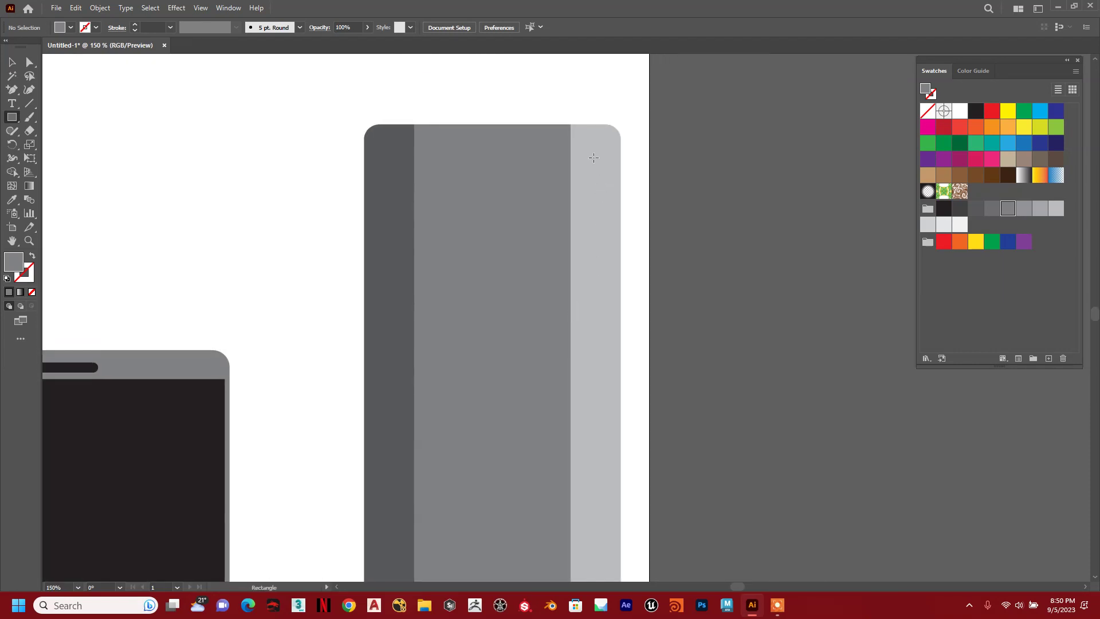
drag(594, 157, 620, 156)
key(v)
click(648, 186)
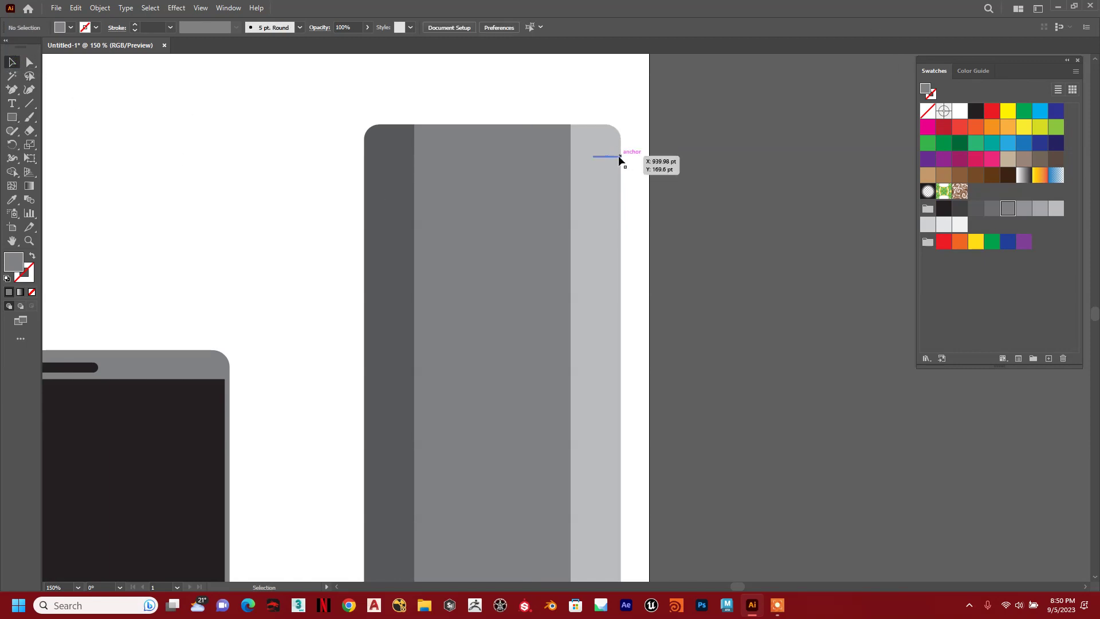
Step: Copy the tick just below the first and shrink it to about 12.2 × 0.34 pt, keeping it at the ruler's right edge
key(ctrl+plus)
drag(699, 155, 664, 261)
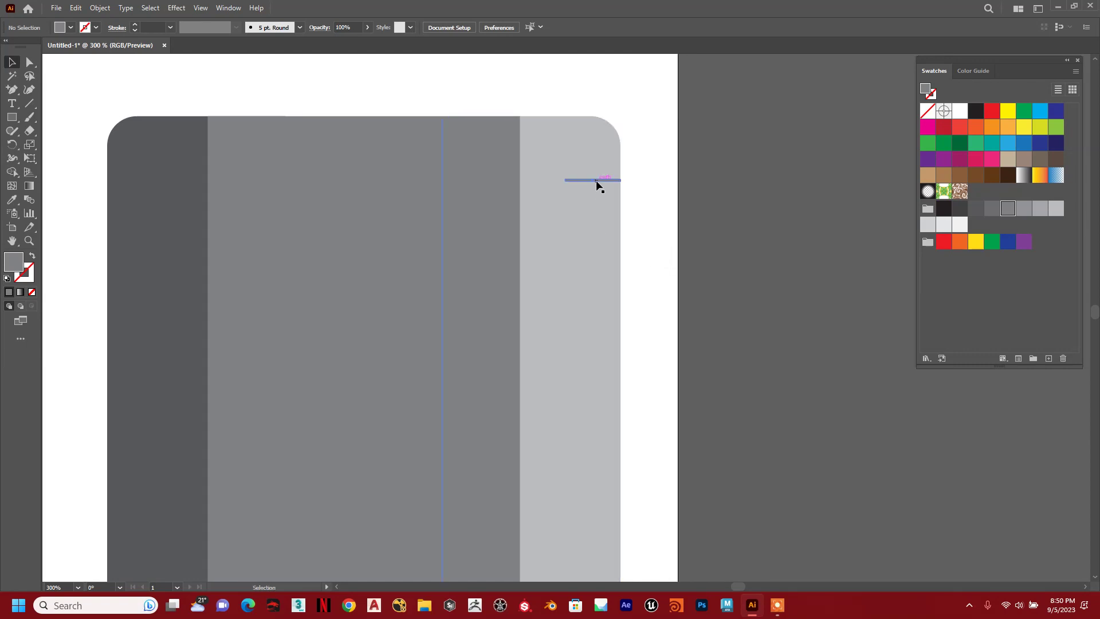
drag(596, 184, 596, 188)
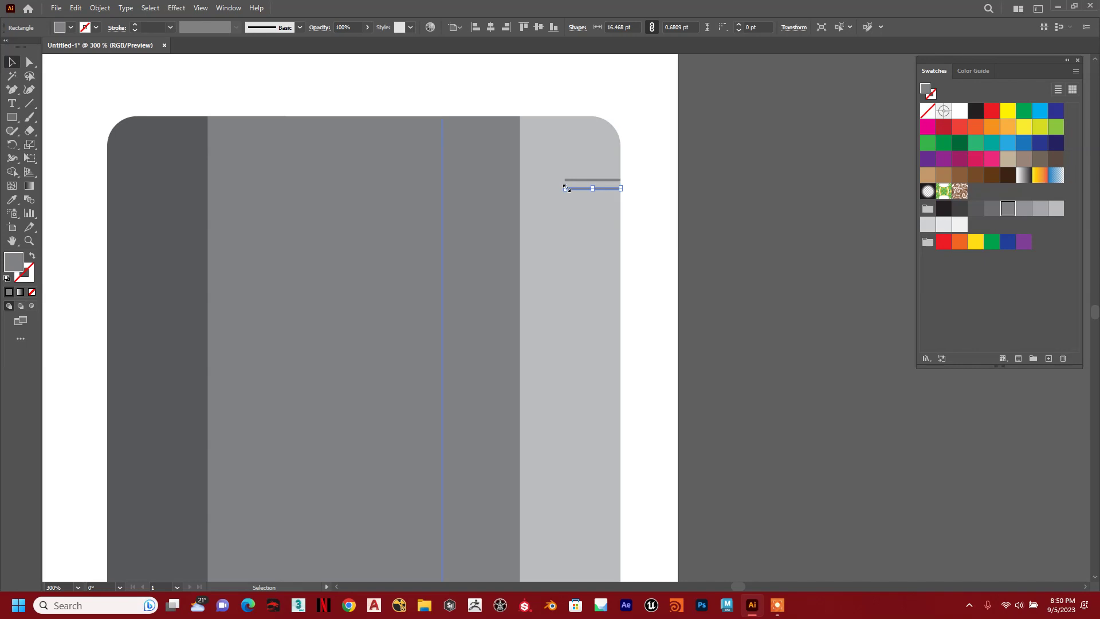
drag(564, 188, 580, 189)
click(710, 178)
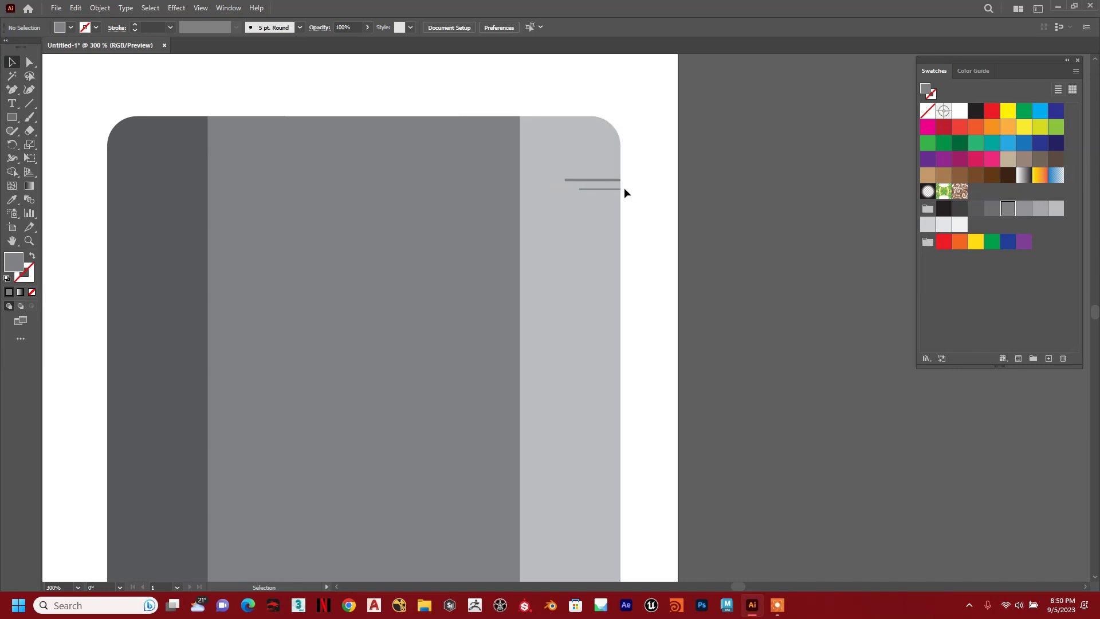
Step: Duplicate the short tick downward at equal spacing until nine short ticks sit below the long one
click(603, 188)
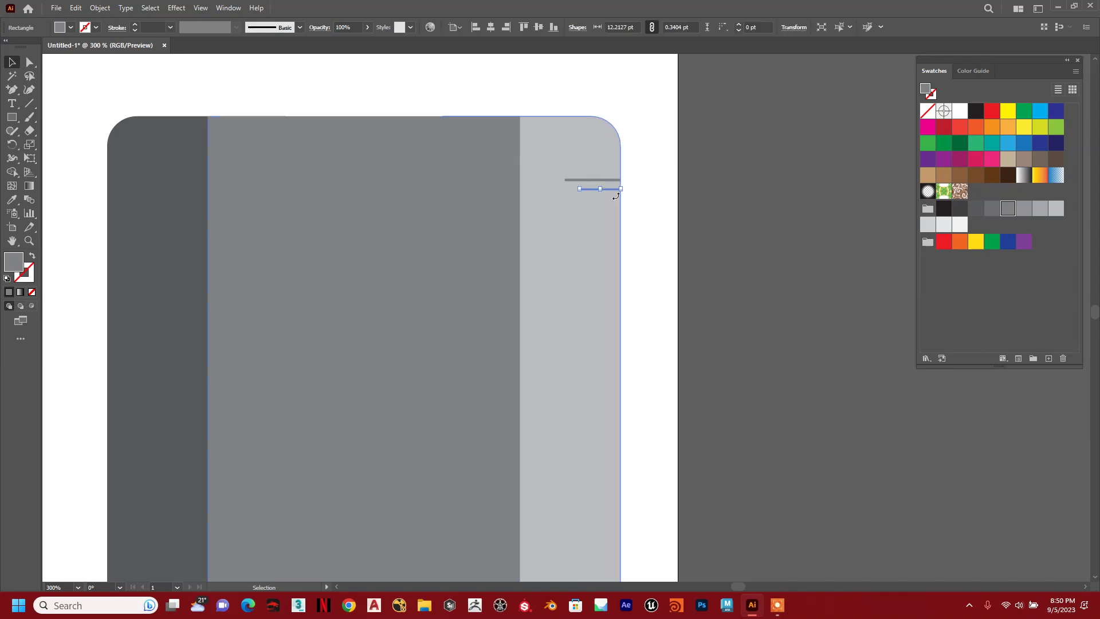
drag(608, 193, 610, 202)
key(ctrl+d)
key(ctrl+d)
key(ctrl+d)
key(ctrl+d)
key(ctrl+d)
key(ctrl+d)
key(ctrl+d)
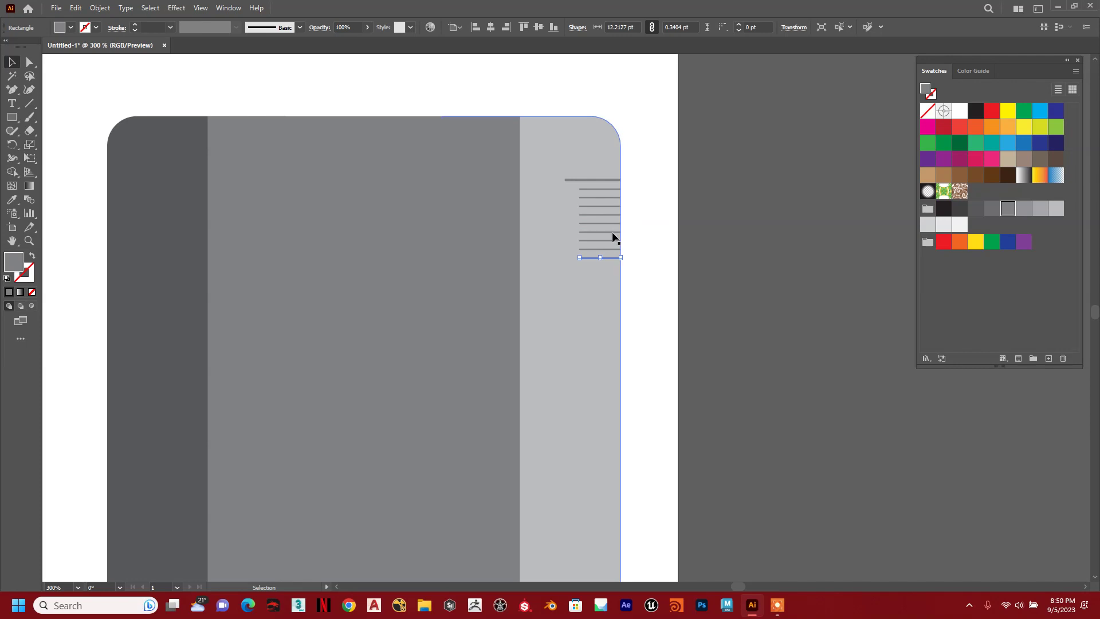
Step: Select the long tick with its nine short ticks and place a copy of the set directly below
click(602, 181)
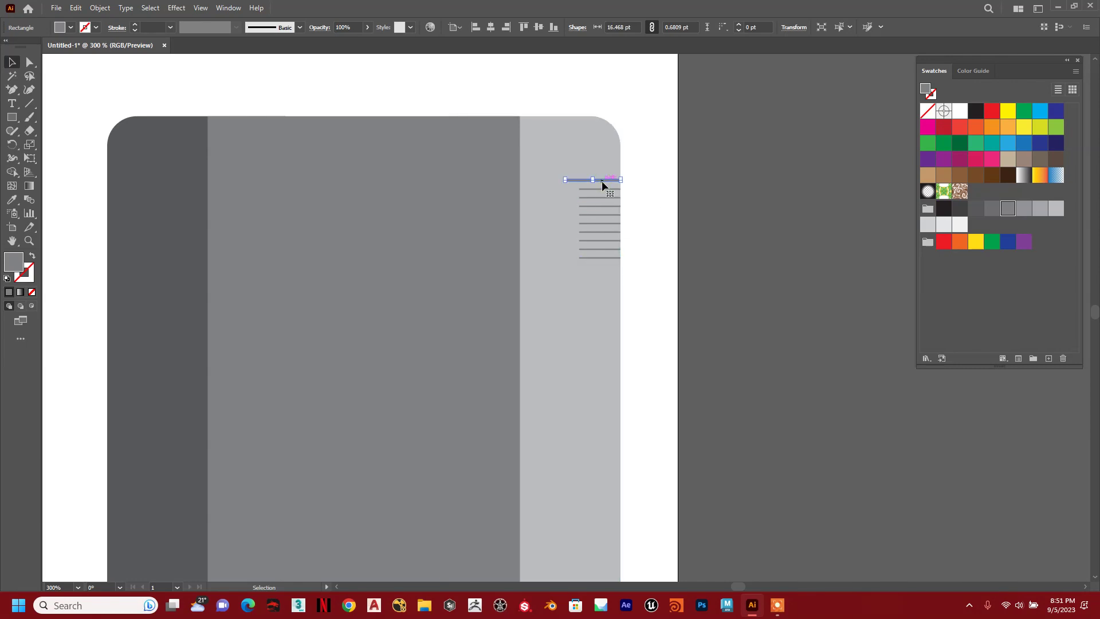
drag(599, 258, 594, 260)
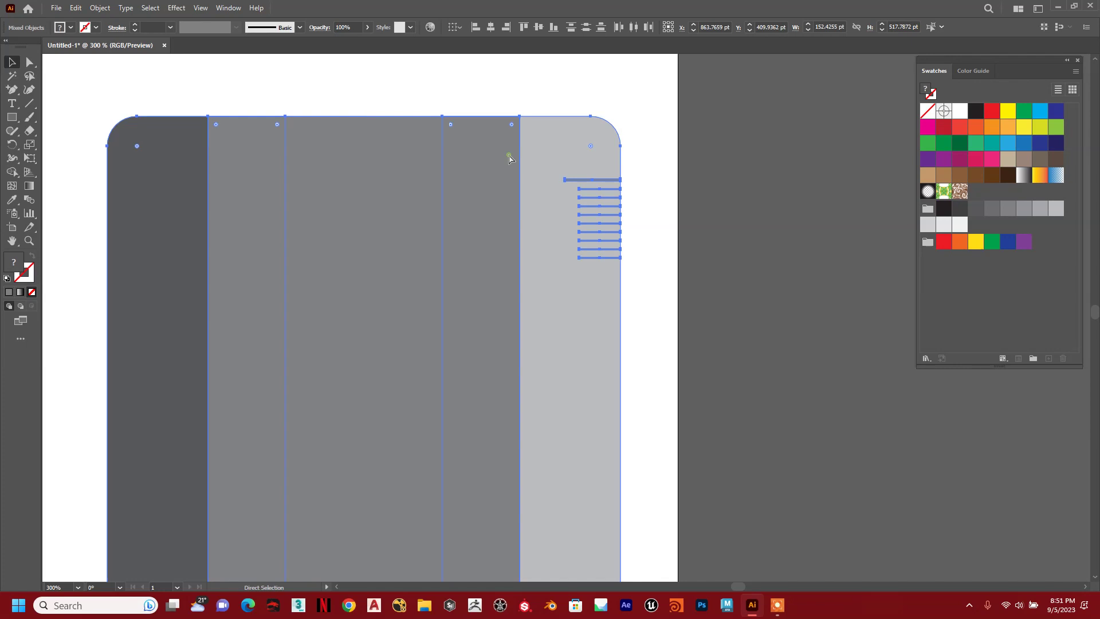
click(680, 203)
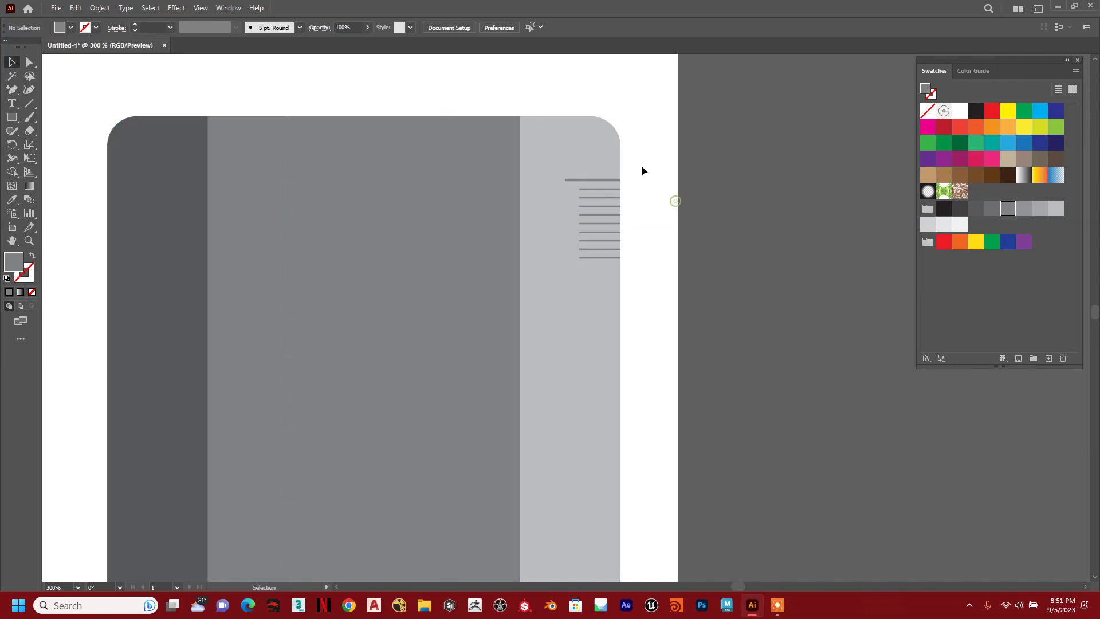
click(582, 238)
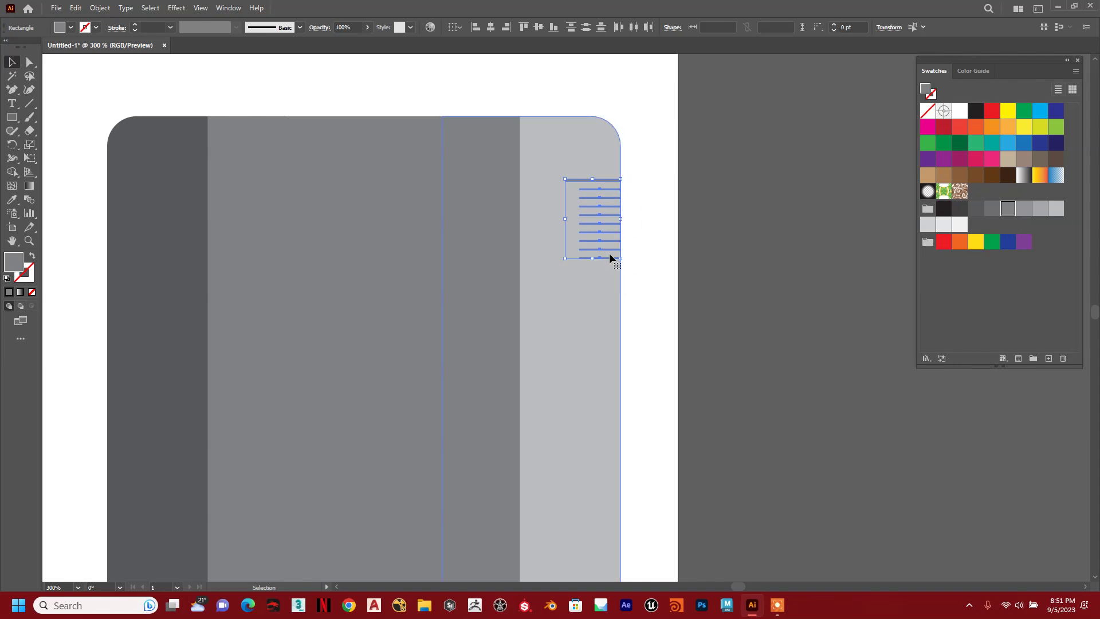
drag(607, 261, 606, 343)
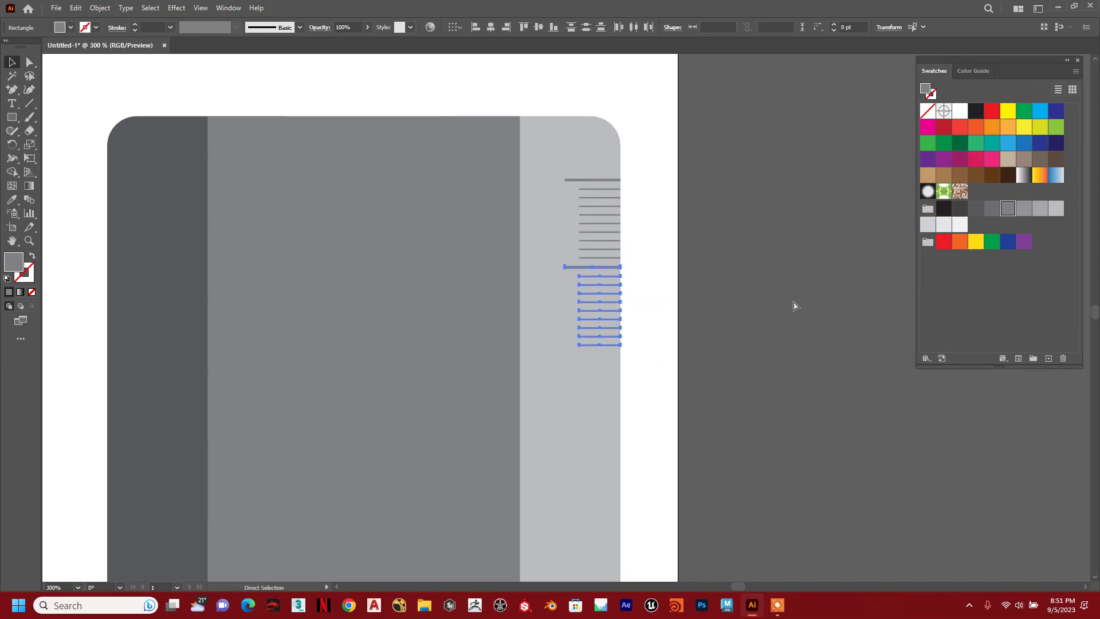
Step: Duplicate the set of one long and nine short ticks at equal spacing all the way down to the ruler's lower end
key(ctrl+d)
key(ctrl+d)
key(ctrl+d)
click(800, 305)
key(ctrl+z)
key(ctrl+minus)
key(ctrl+minus)
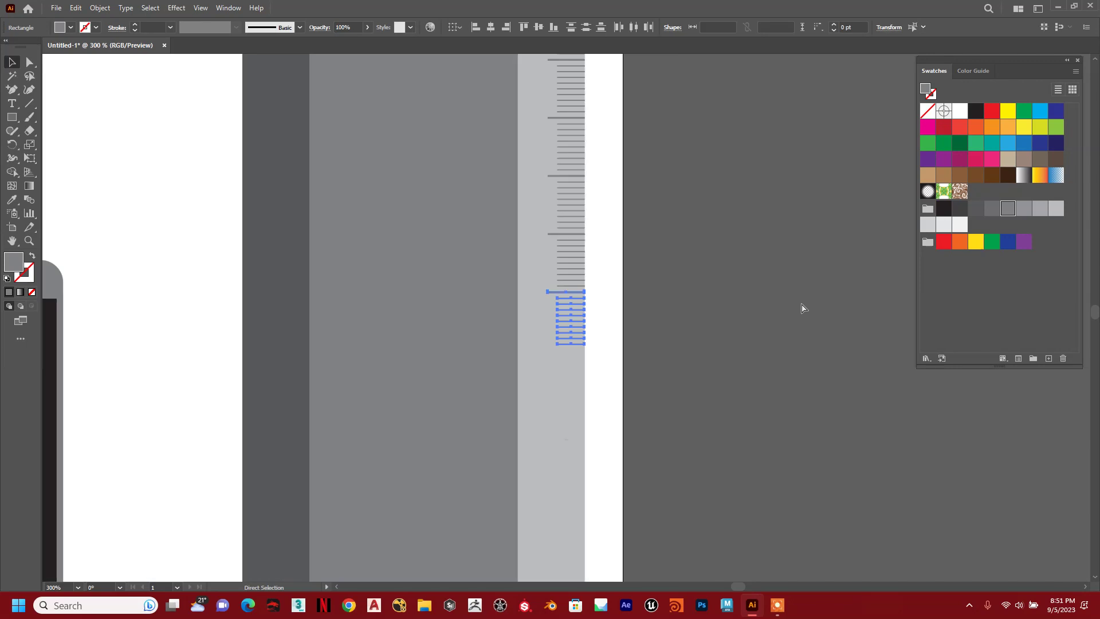
key(ctrl+d)
key(ctrl+d)
key(ctrl+d)
key(ctrl+d)
key(ctrl+d)
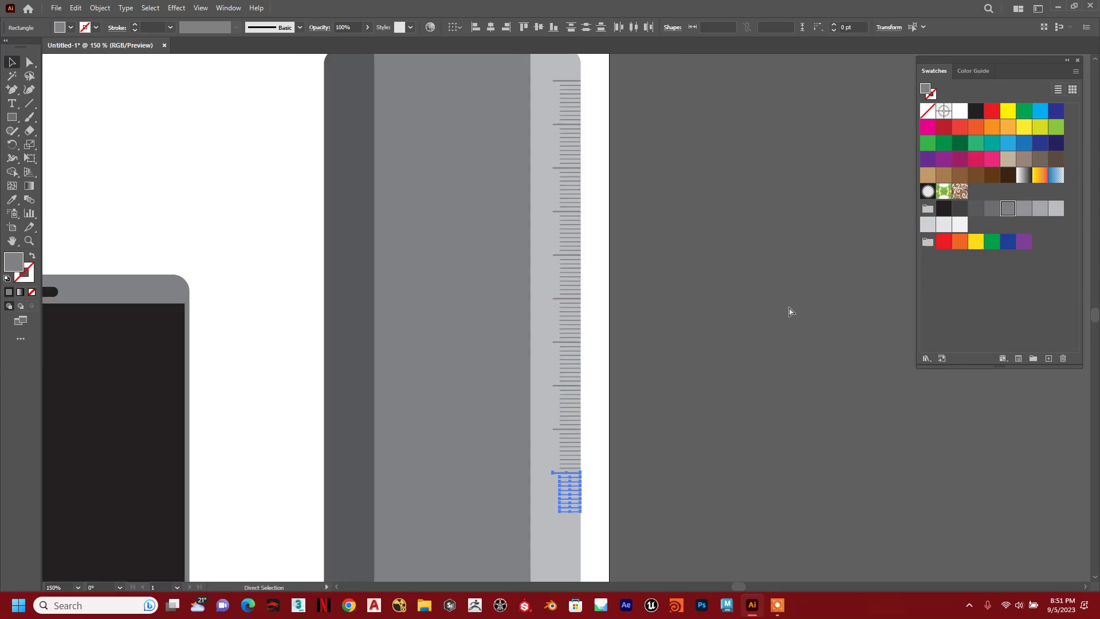
drag(737, 381, 754, 98)
key(ctrl+d)
key(ctrl+d)
key(ctrl+d)
key(ctrl+d)
key(ctrl+d)
key(ctrl+d)
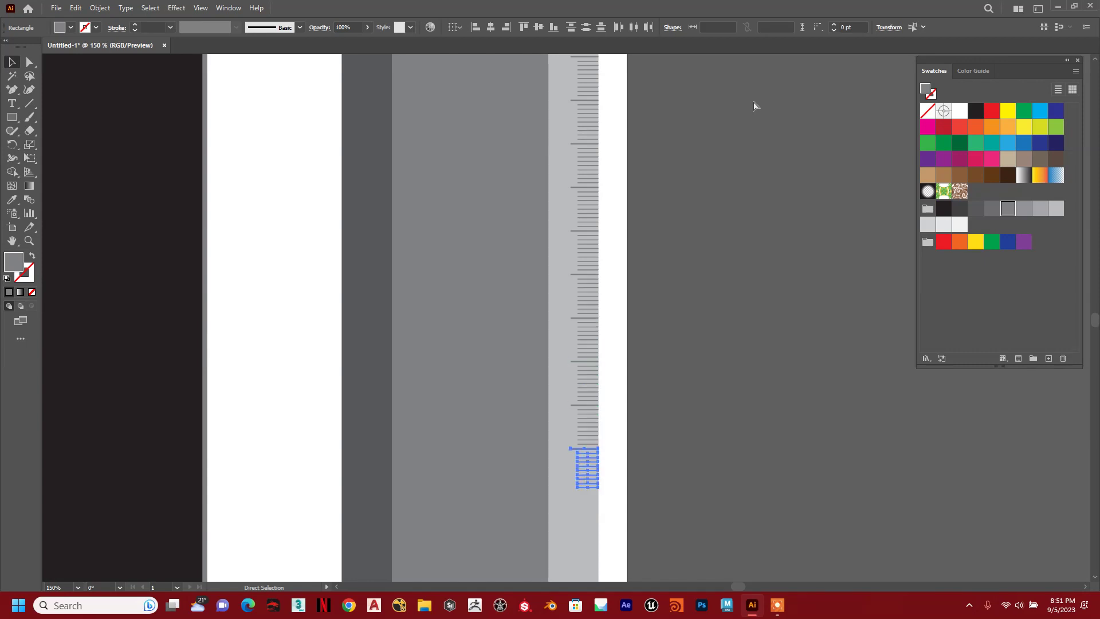
scroll(715, 373, down, 3)
scroll(720, 328, up, 3)
key(ctrl+minus)
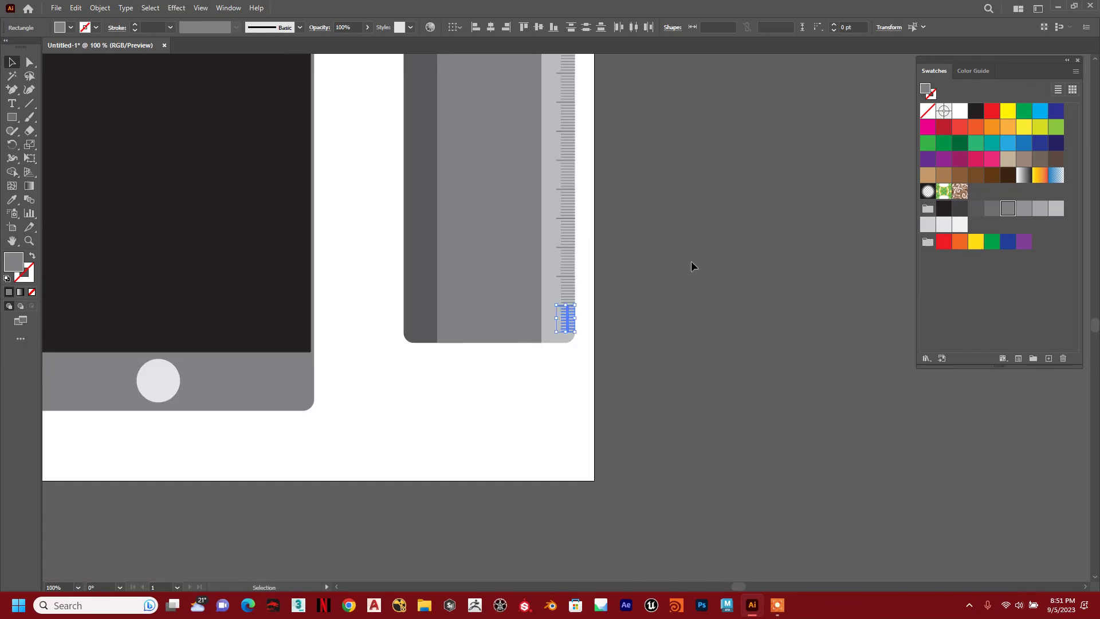
click(697, 225)
Step: Select all the tick marks along the ruler without its body pieces and group them
drag(682, 167, 707, 322)
drag(672, 269, 680, 346)
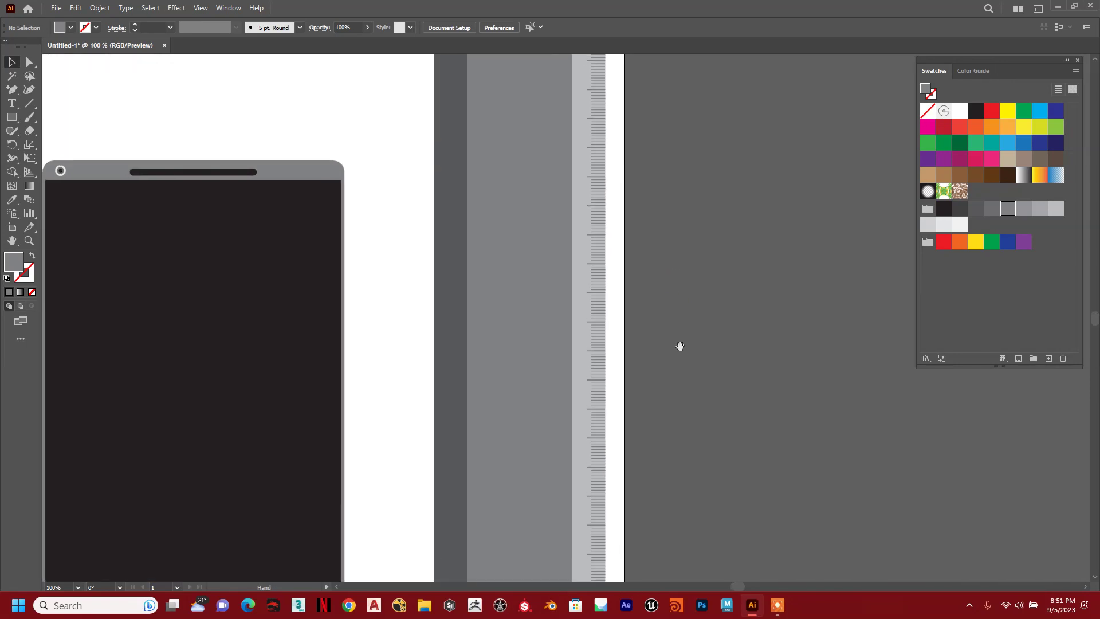
key(ctrl+minus)
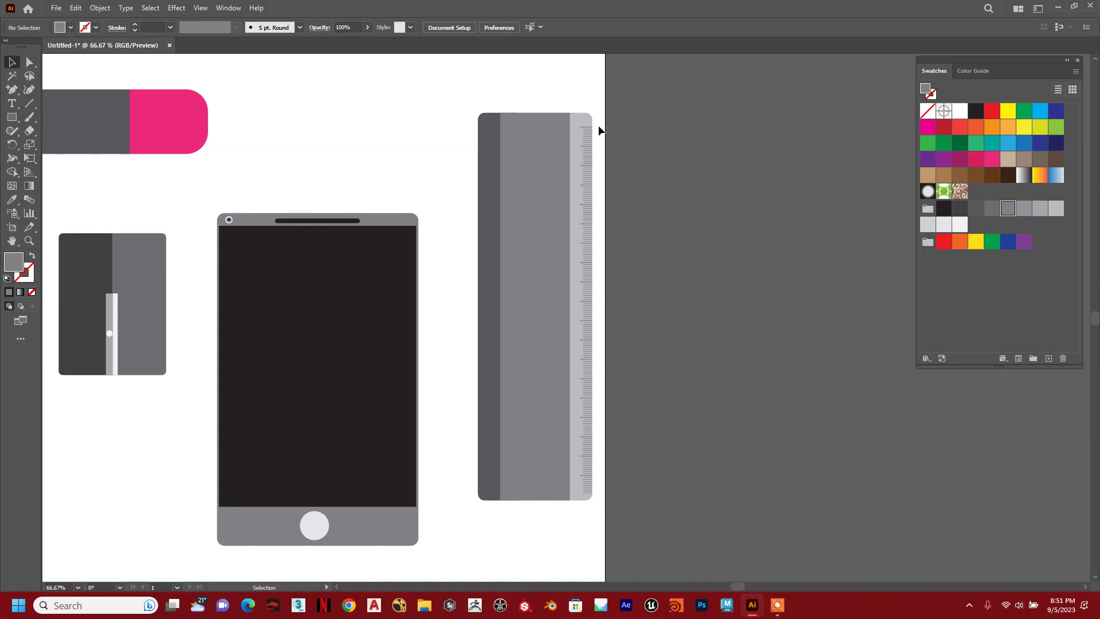
drag(593, 335, 584, 493)
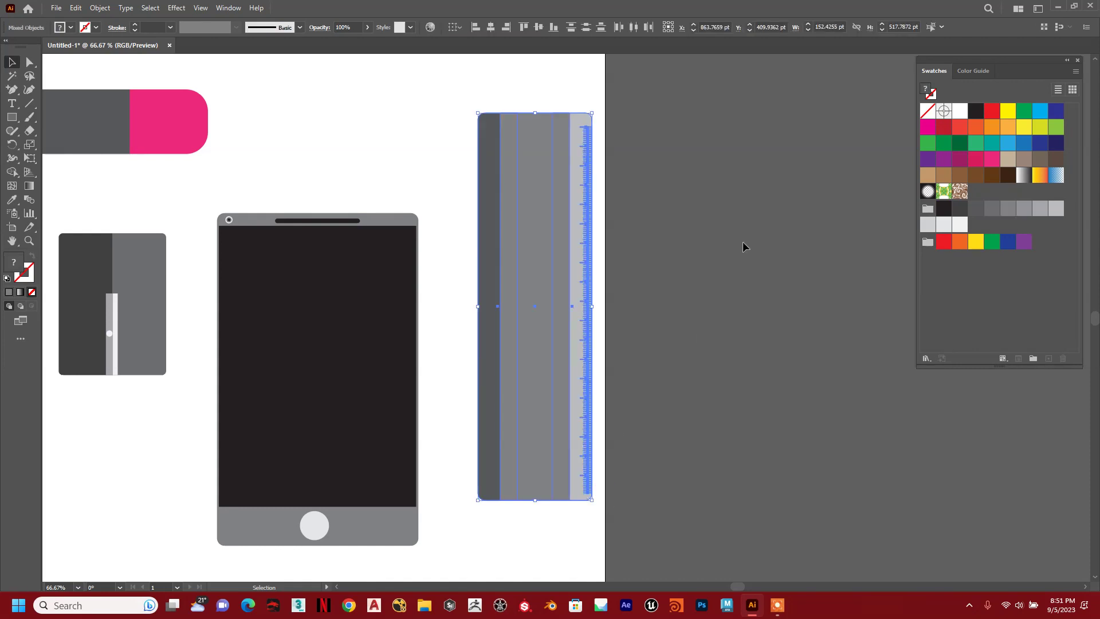
shift+click(534, 125)
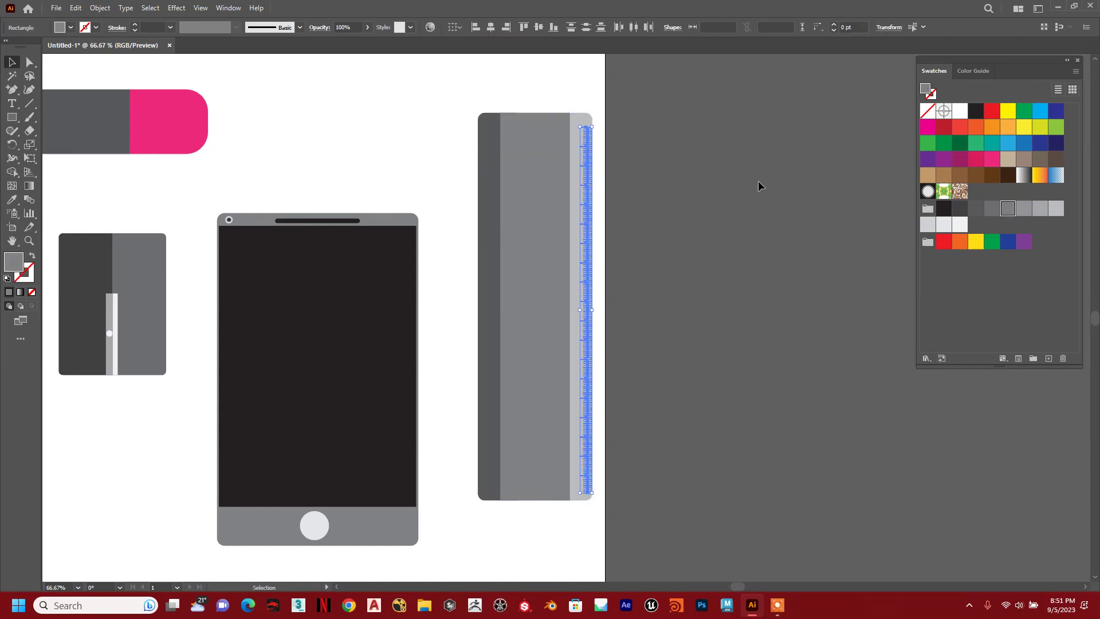
key(ctrl+g)
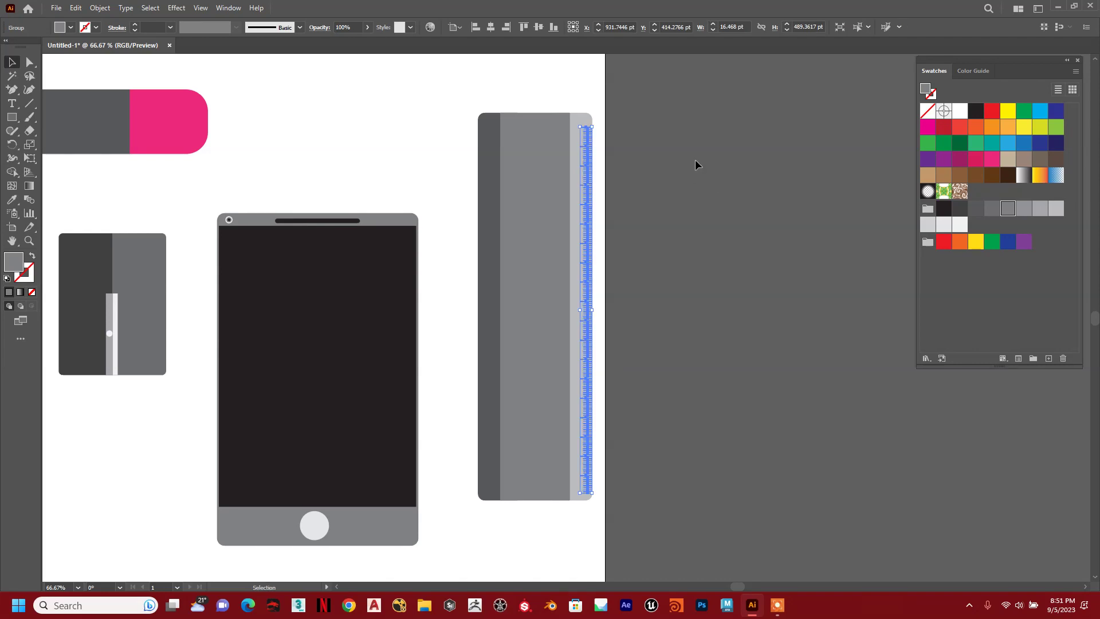
Step: Move the tick group about 4 pt left and 5 pt up, setting it in from the ruler's edge
key(Up)
key(Up)
key(Up)
click(783, 242)
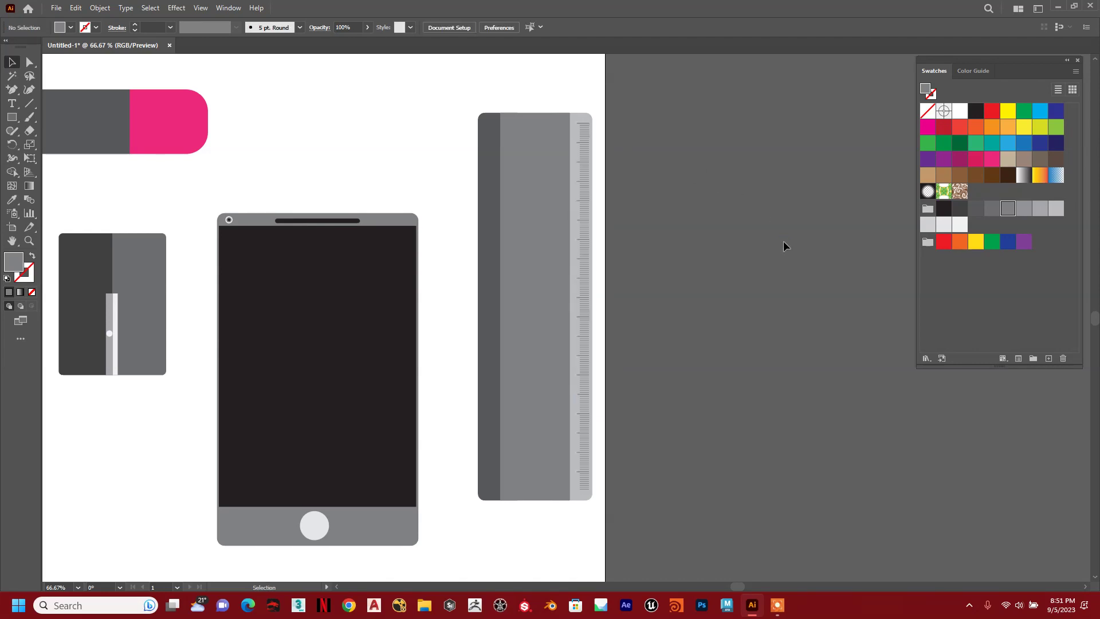
Step: Try filling the tick group with the near-white swatch C=0 M=0 Y=0 K=5
key(ctrl+plus)
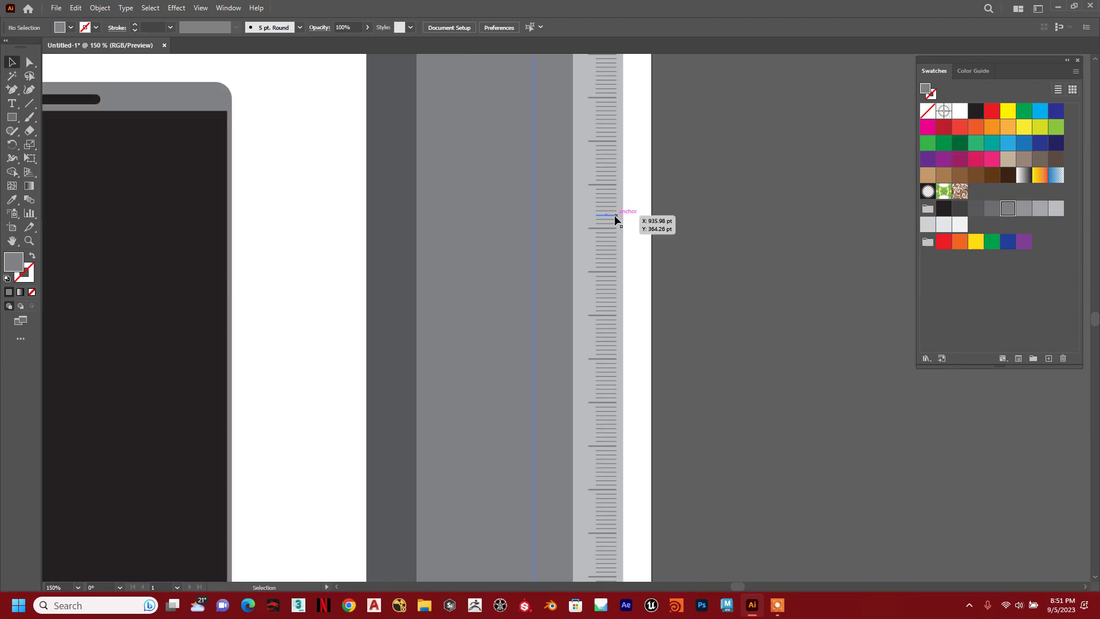
click(613, 215)
click(960, 229)
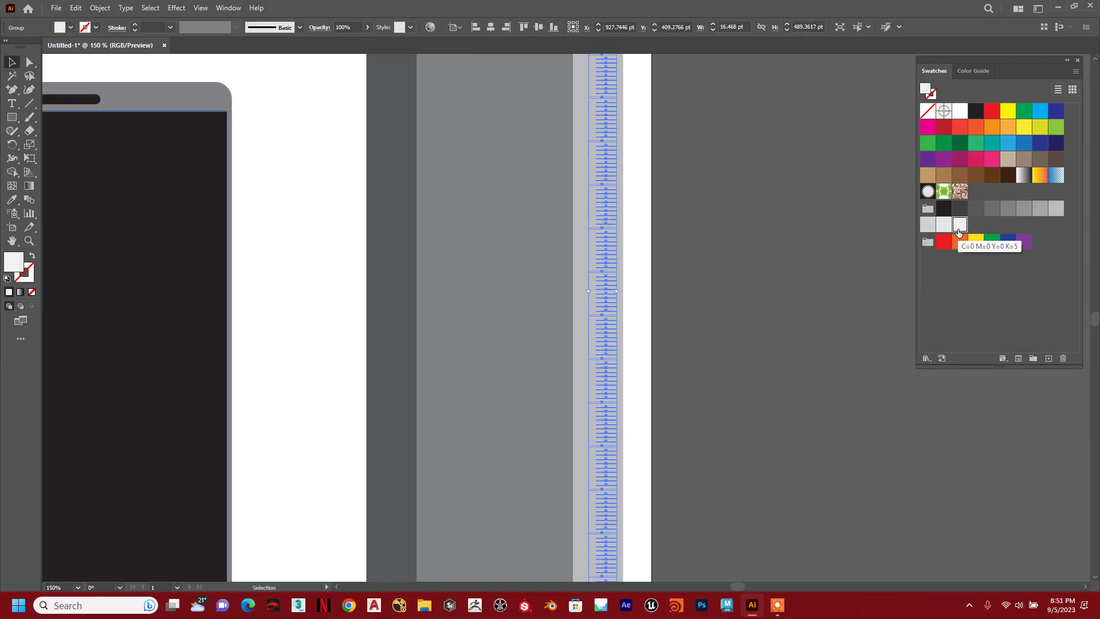
click(821, 234)
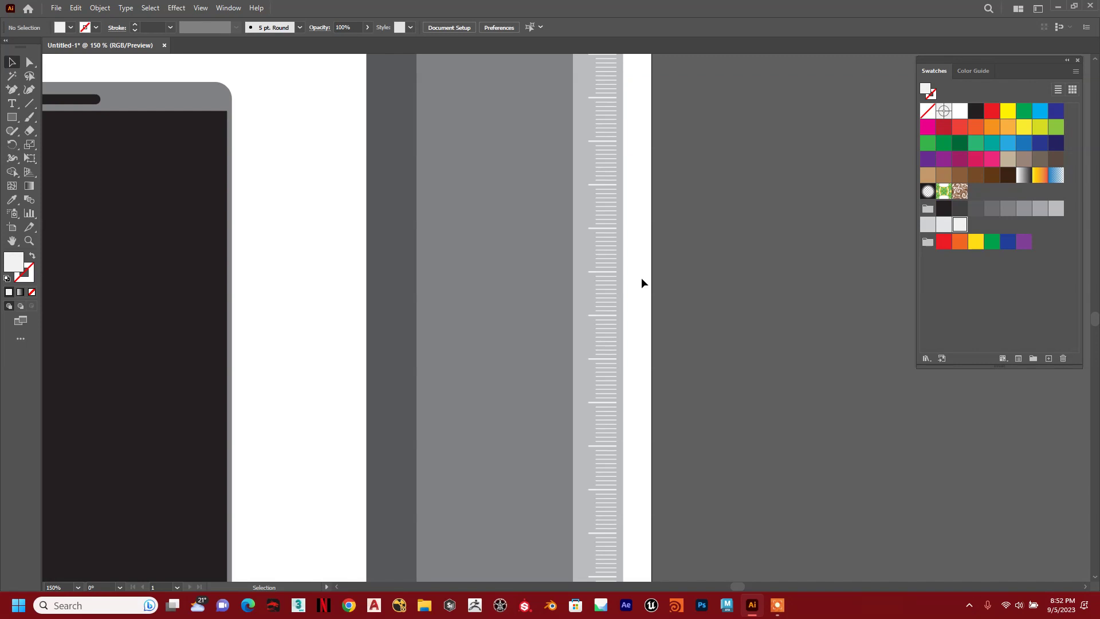
click(609, 285)
click(786, 245)
Step: Fill the ruler's tick group with a dark gray swatch
key(ctrl+minus)
key(ctrl+minus)
click(587, 253)
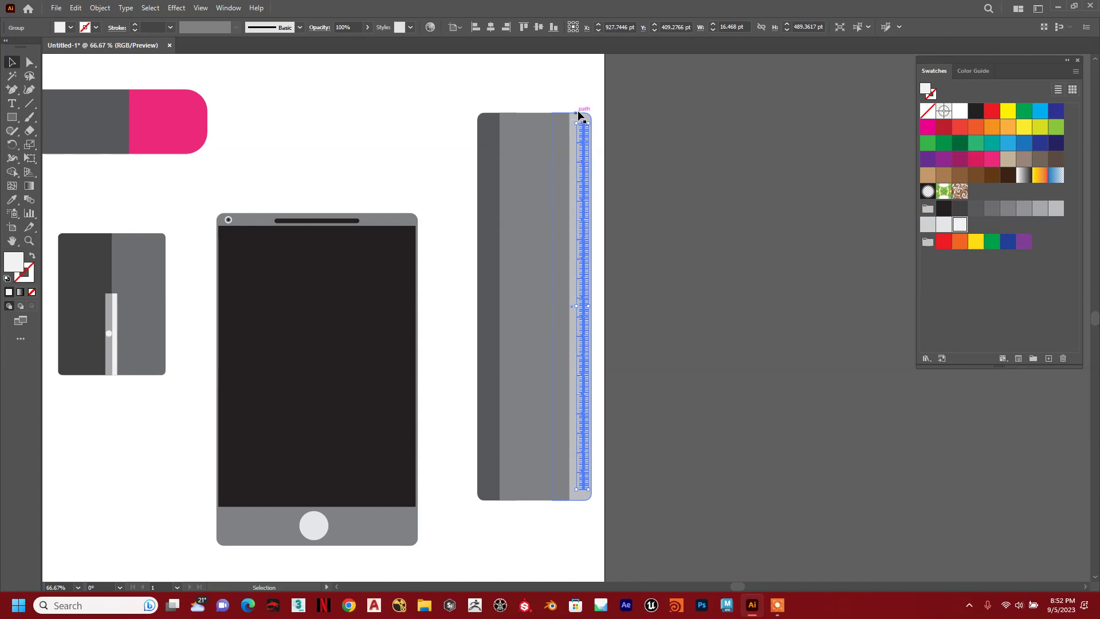
click(974, 210)
click(759, 294)
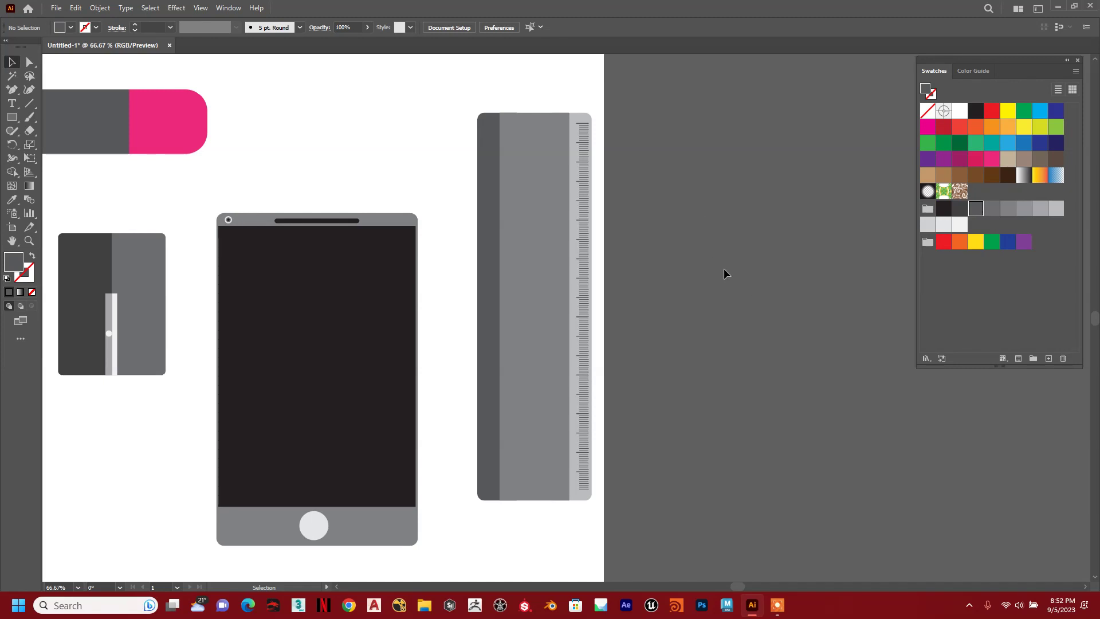
Step: Move the gray and pink eraser slightly upward on the artboard
key(ctrl+minus)
drag(726, 330, 751, 292)
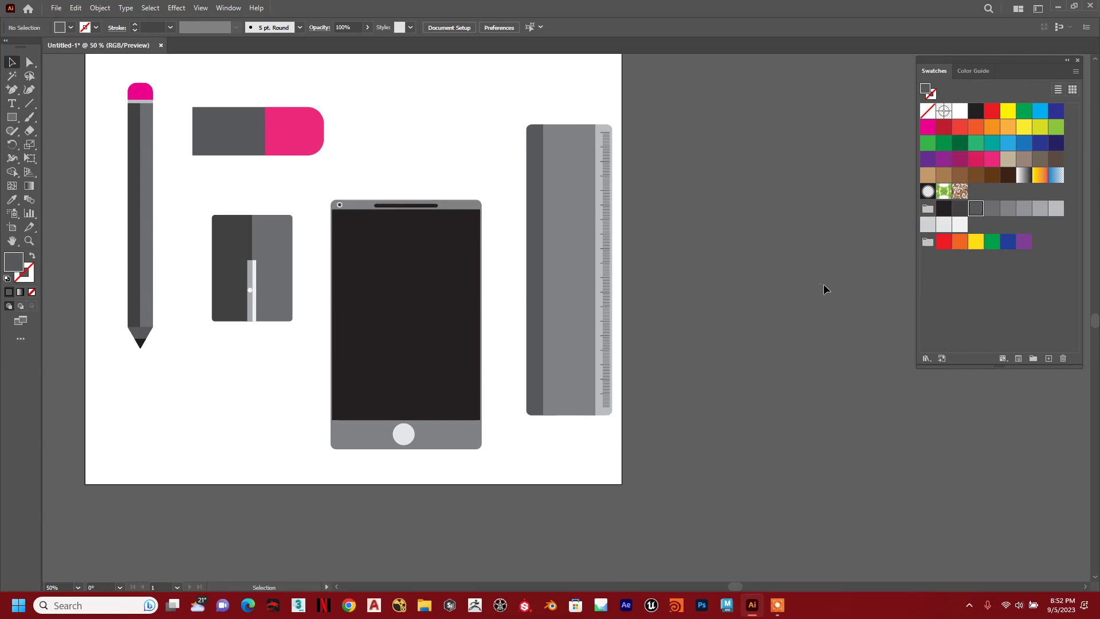
drag(833, 282, 853, 298)
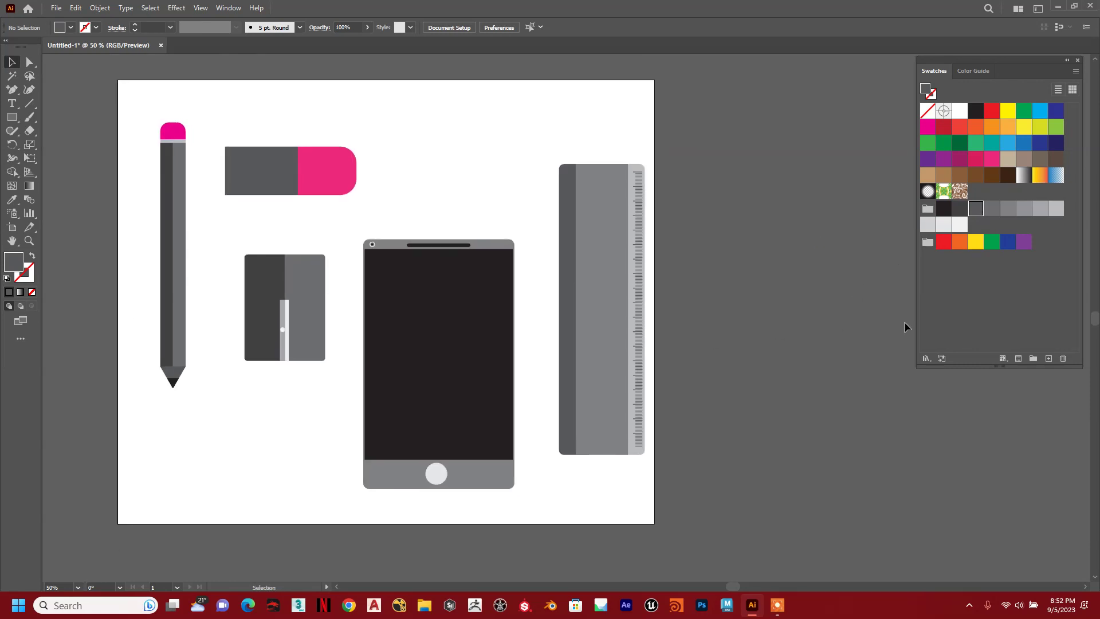
drag(299, 184, 302, 167)
Step: Select the ruler's three body pieces together with its tick marks and group them
mouse_move(533, 146)
mouse_down()
mouse_move(613, 387)
mouse_move(682, 504)
mouse_up()
key(a)
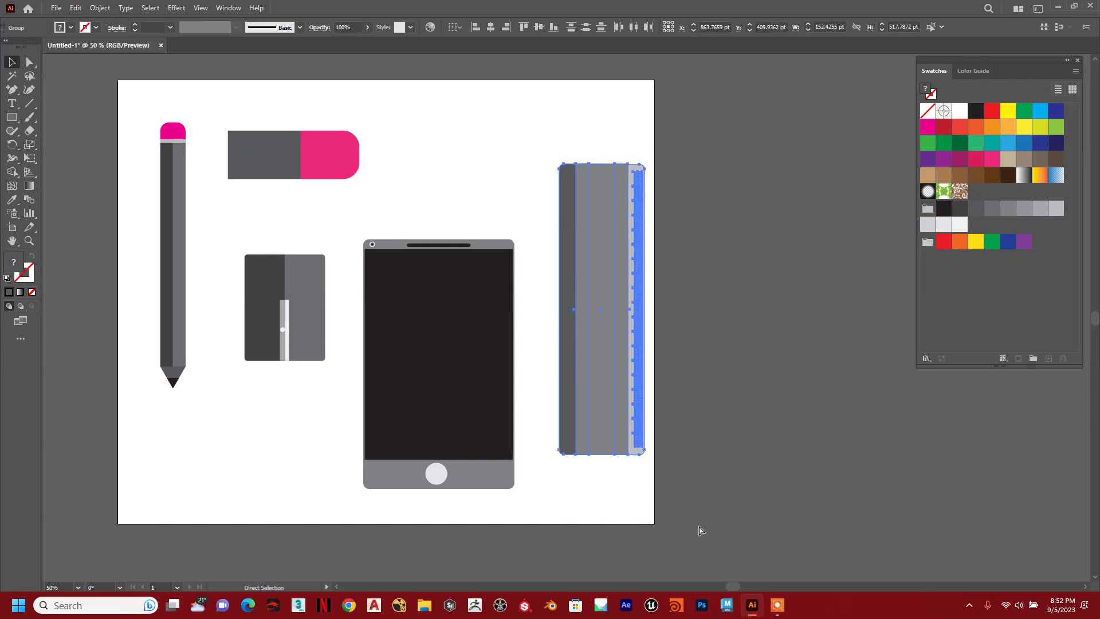
key(v)
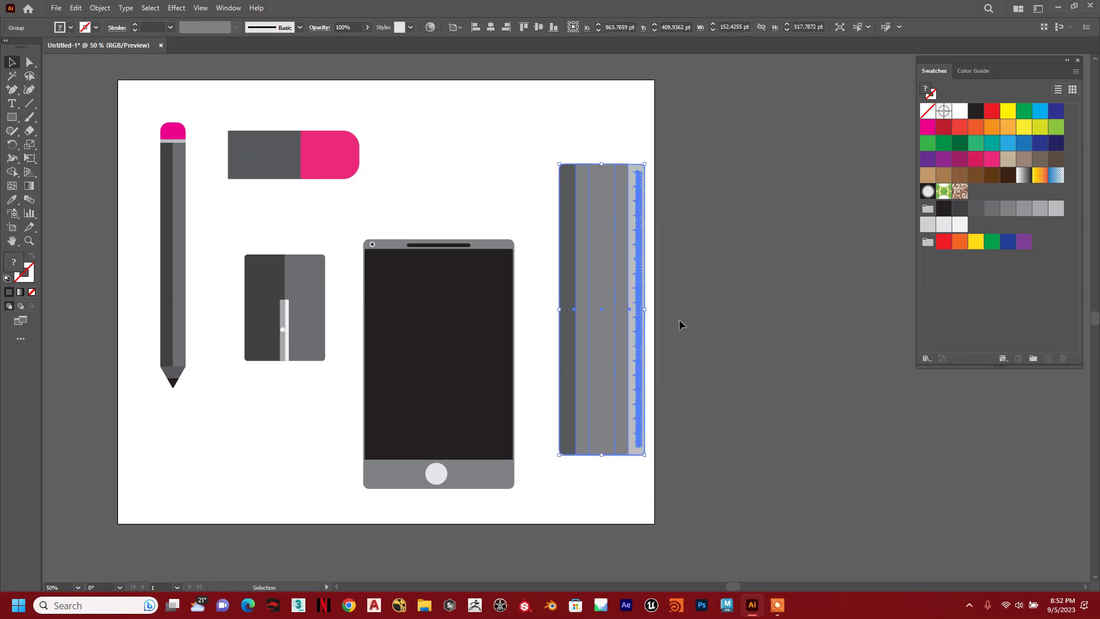
Step: Rearrange the artboard by shifting the pencil left, the eraser up, and the sharpener, smartphone and ruler up and slightly left
drag(174, 215, 161, 215)
drag(303, 160, 303, 143)
drag(295, 281, 289, 236)
click(479, 430)
drag(479, 430, 471, 389)
drag(616, 311, 599, 289)
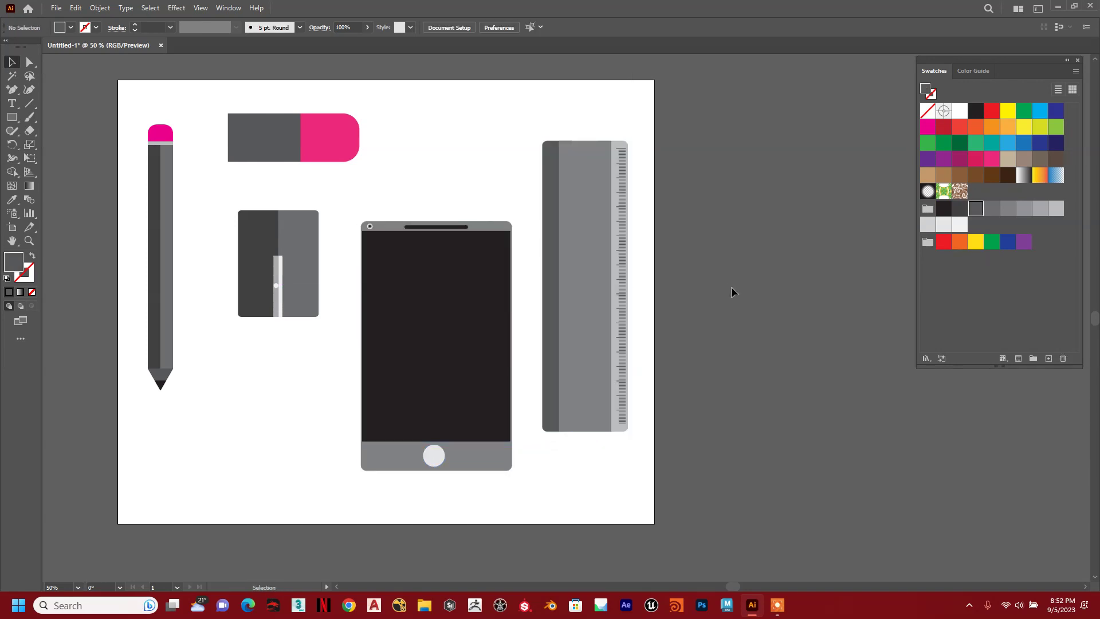